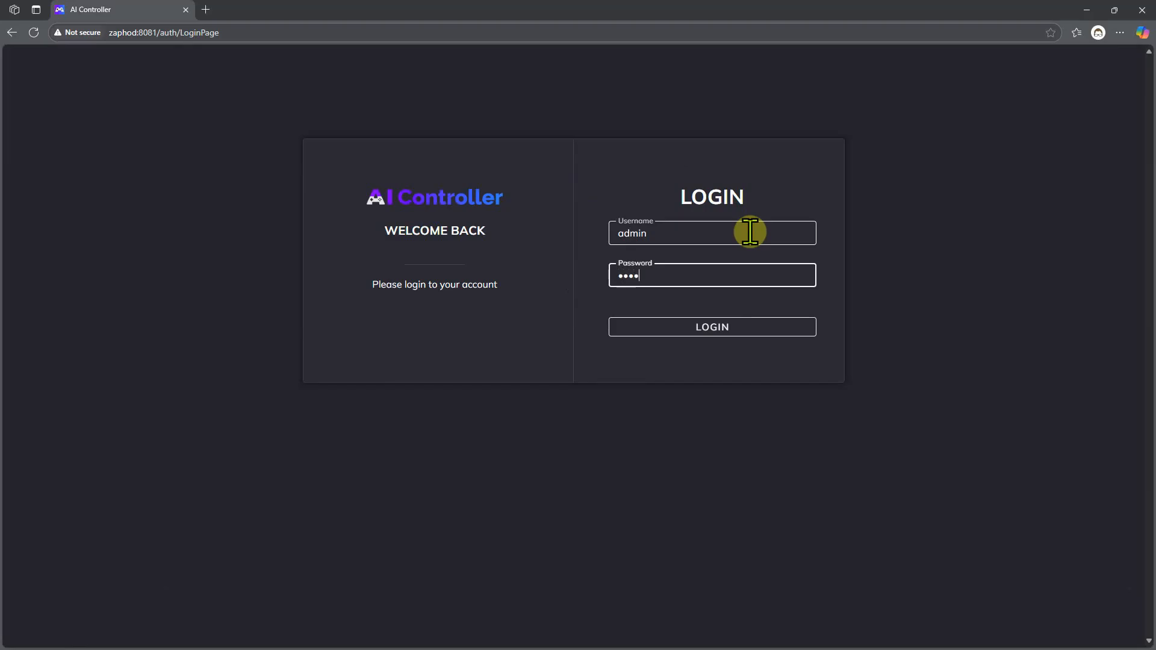
- Log in and activate a pasted license key, showing Valid until 31-12-2025
left_click(761, 339)
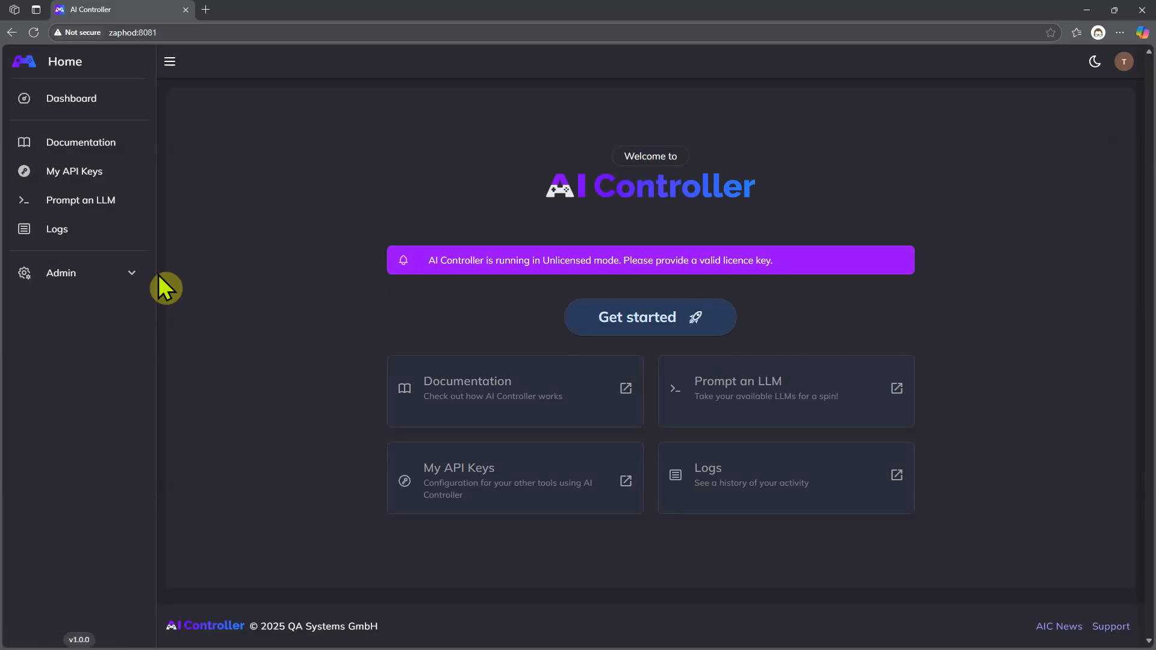
left_click(136, 273)
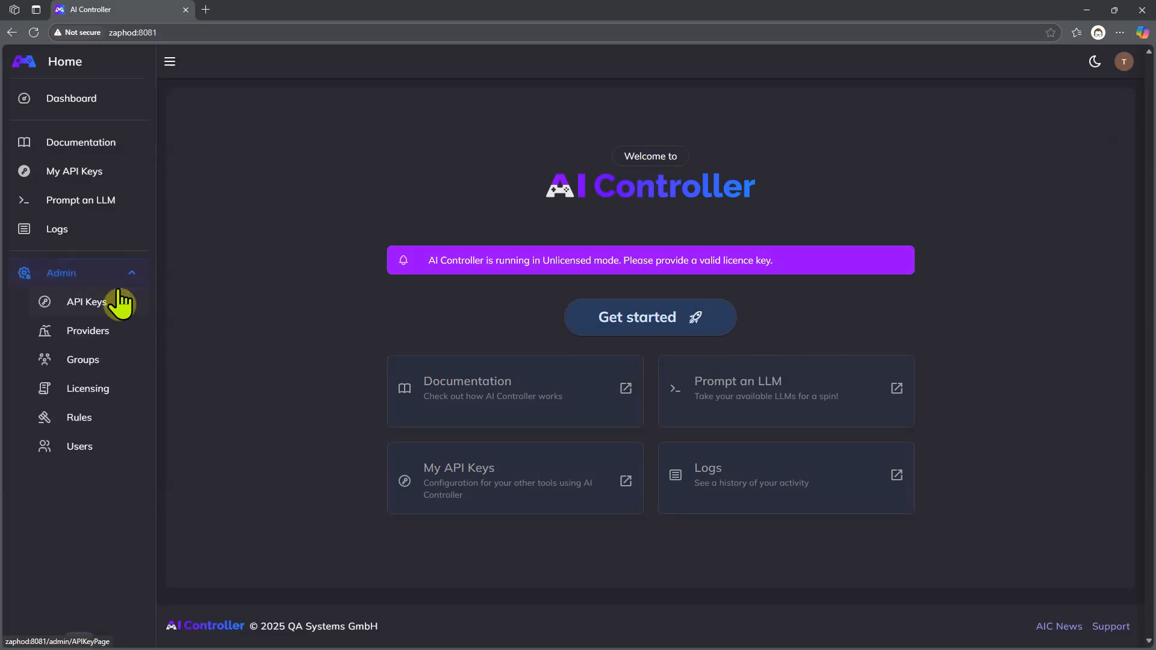
left_click(89, 397)
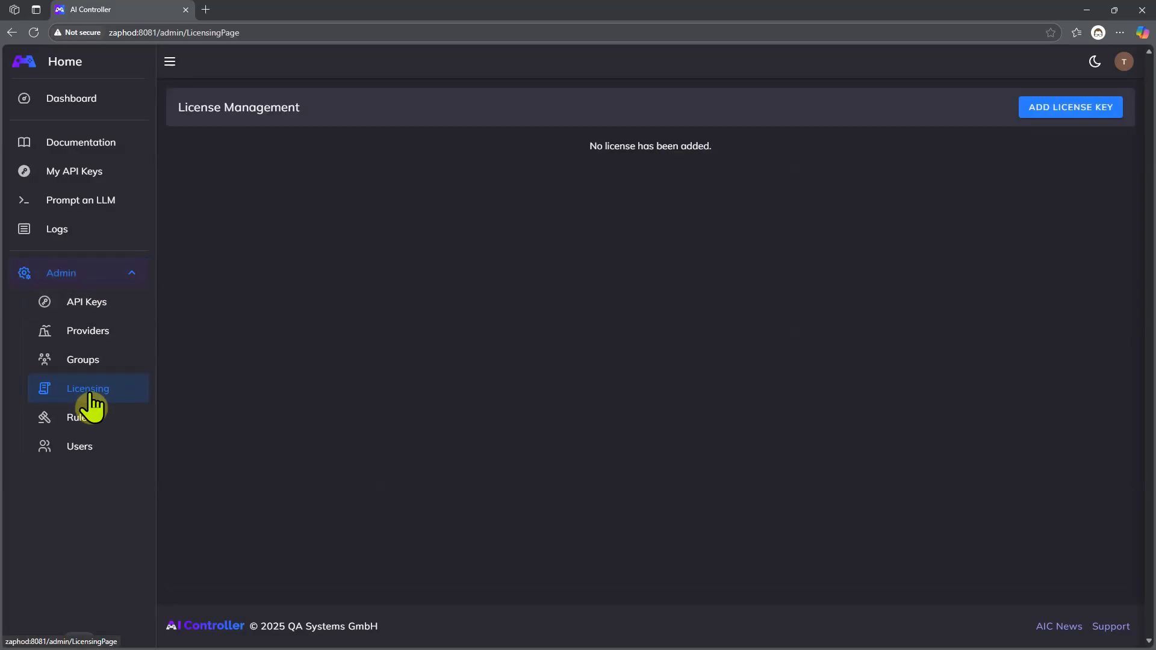
left_click(1042, 111)
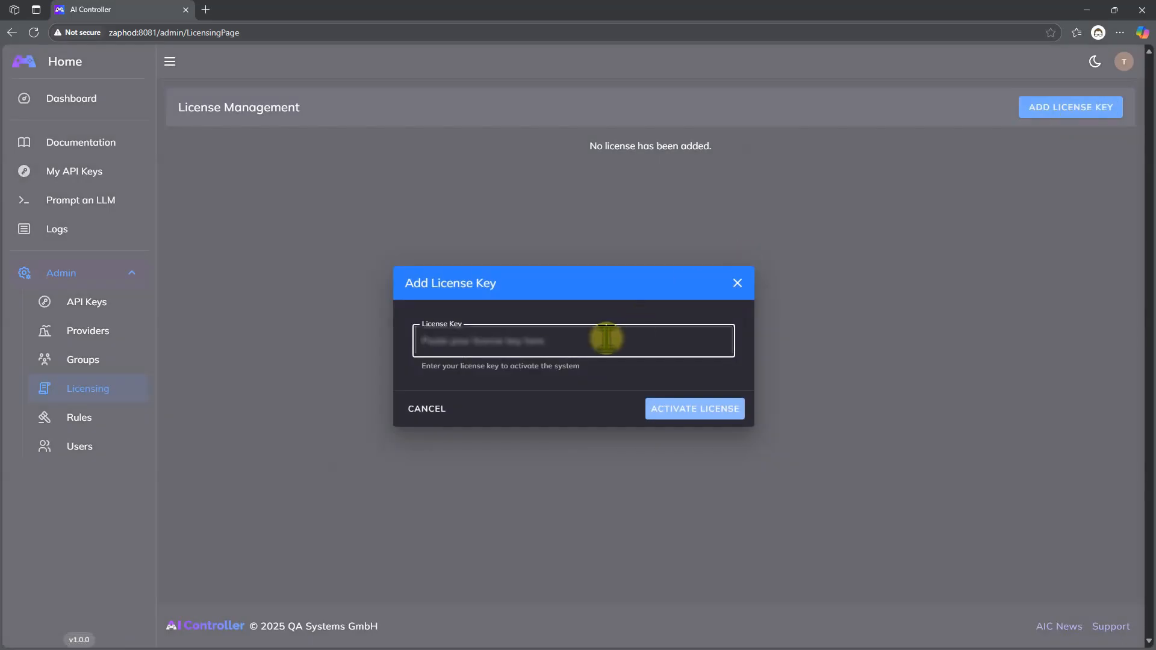
key("ctrl+v")
left_click(667, 411)
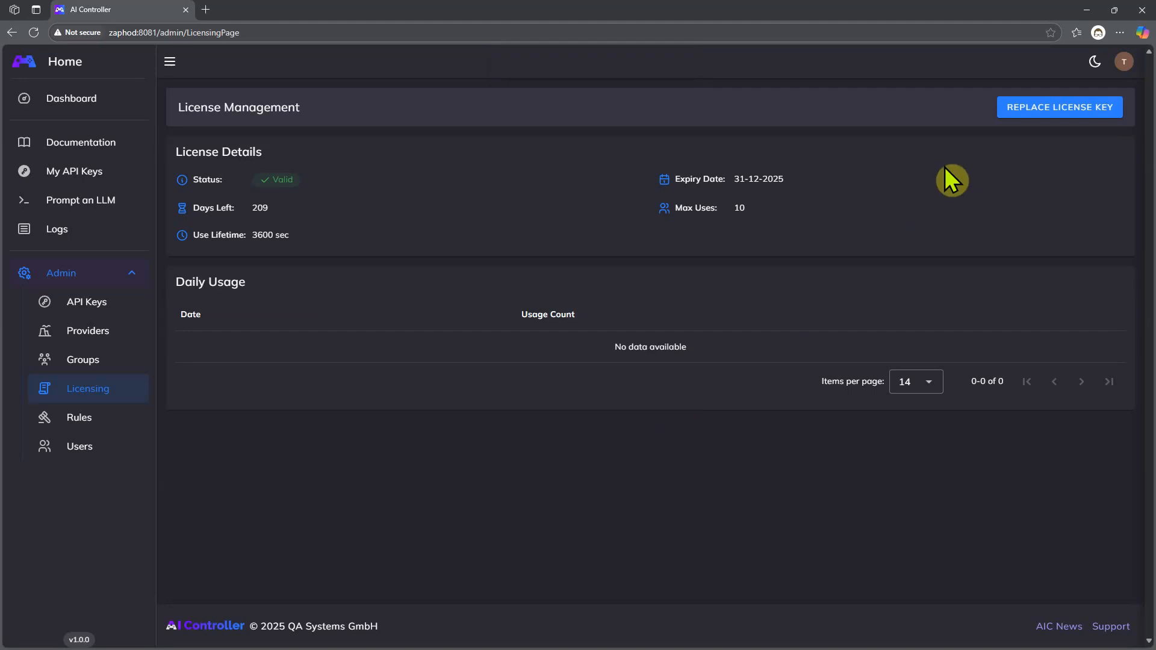
- In Account Settings, enter the current, new and confirmed admin password, save it, then close the panel
left_click(1124, 62)
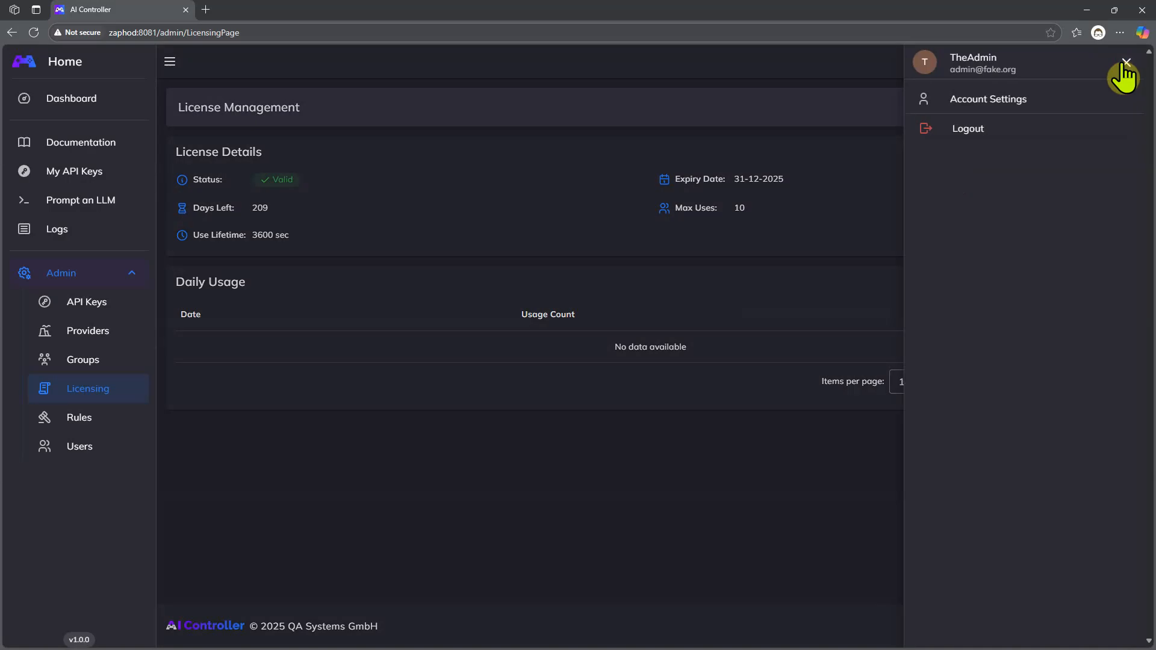
left_click(1042, 99)
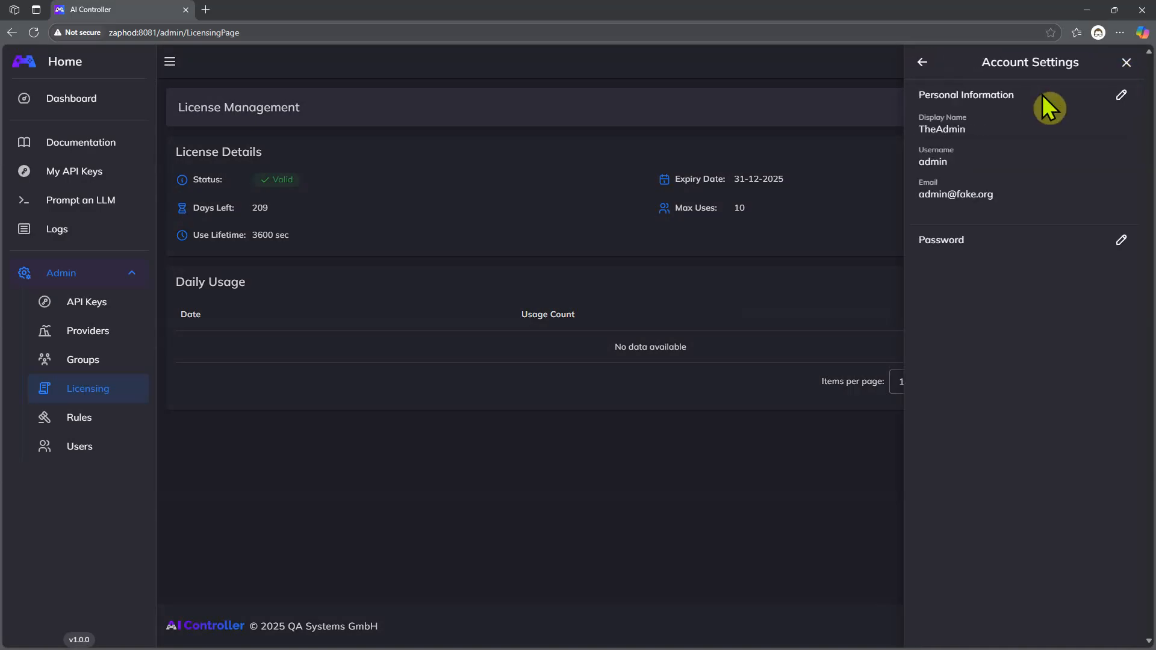
left_click(1120, 241)
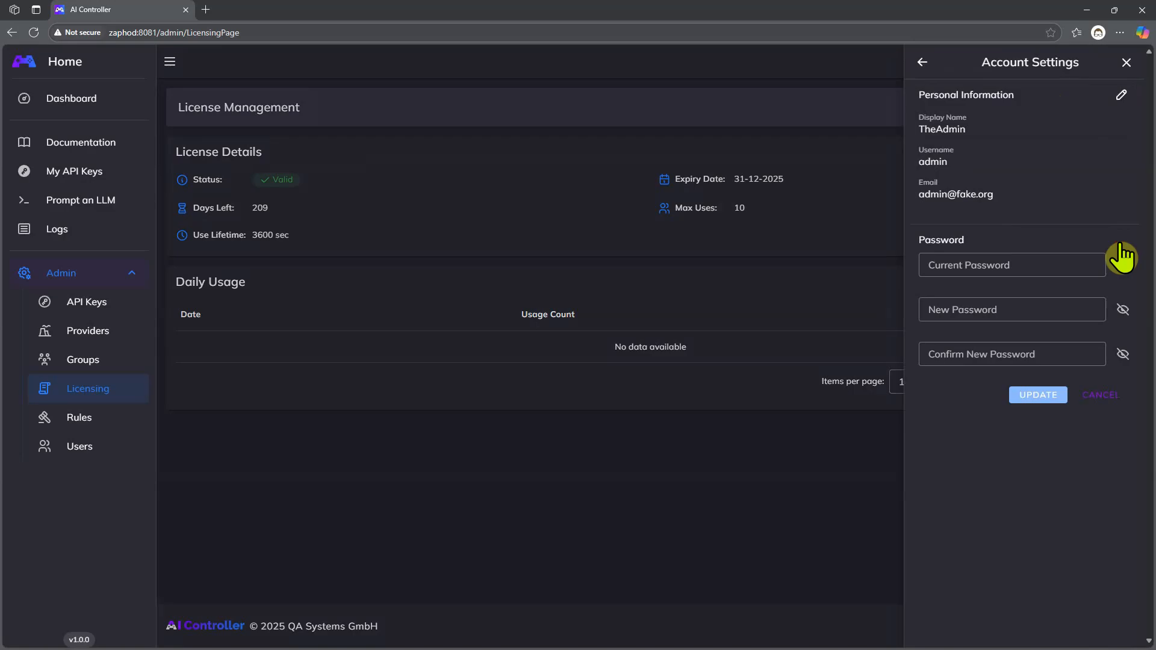
left_click(1072, 268)
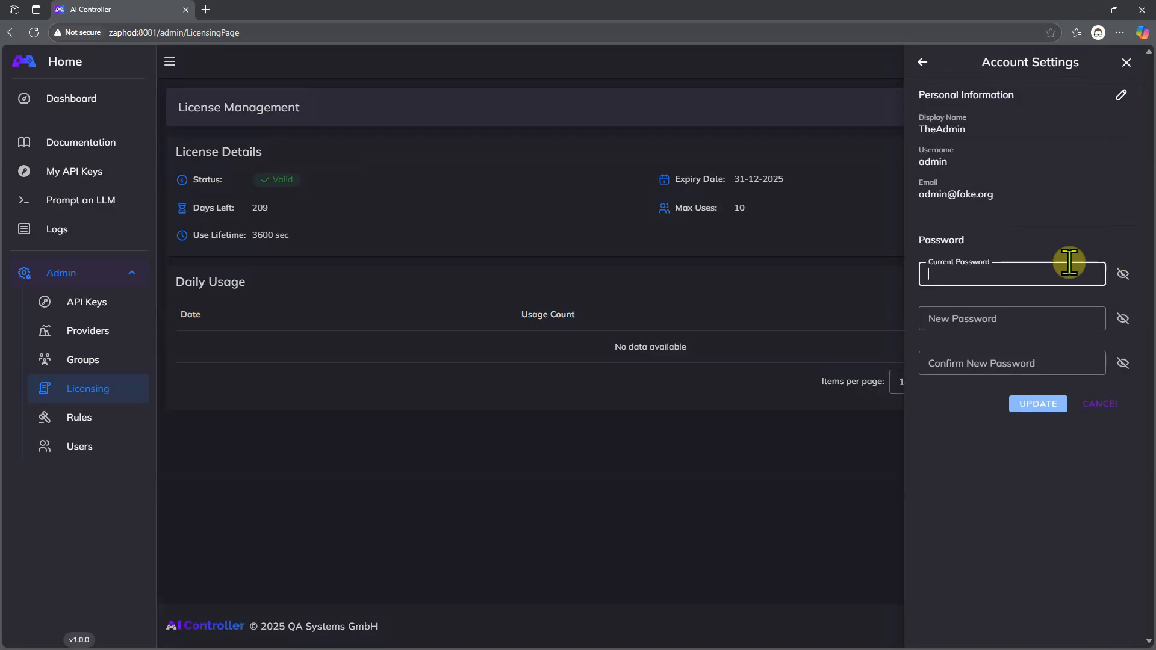
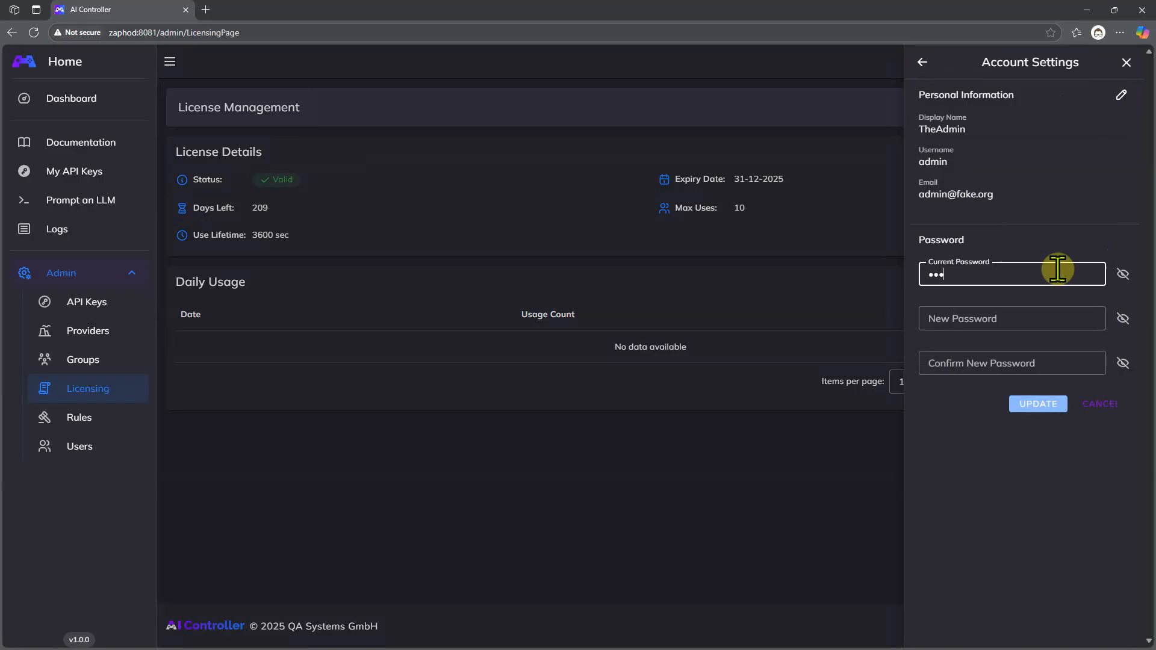
left_click(991, 319)
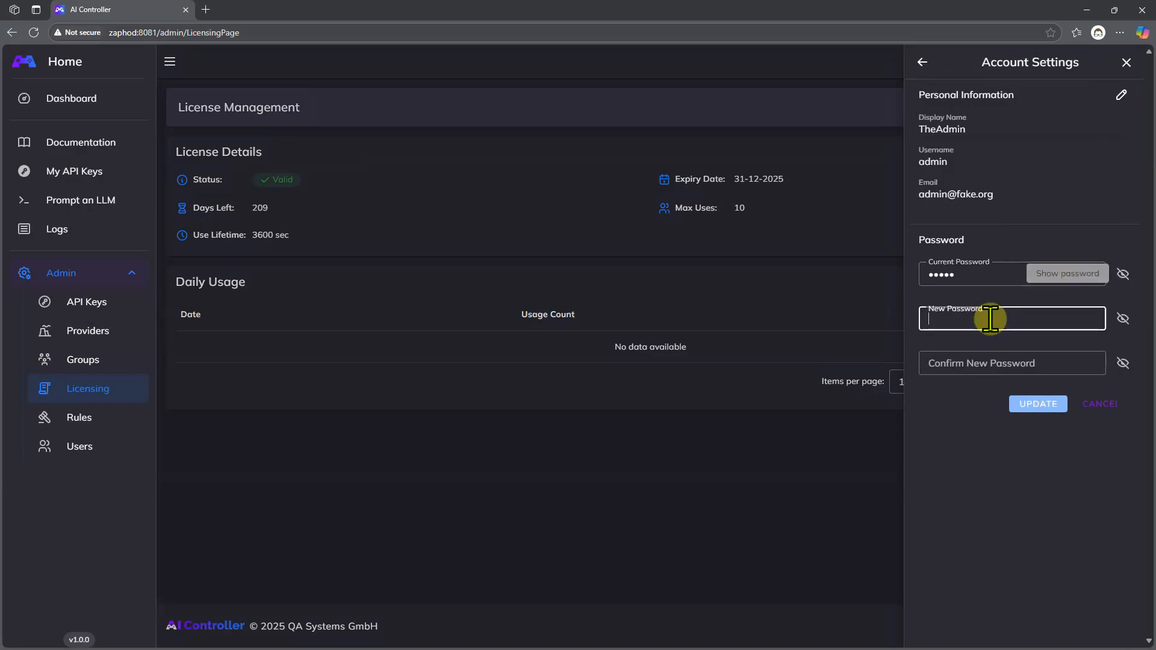
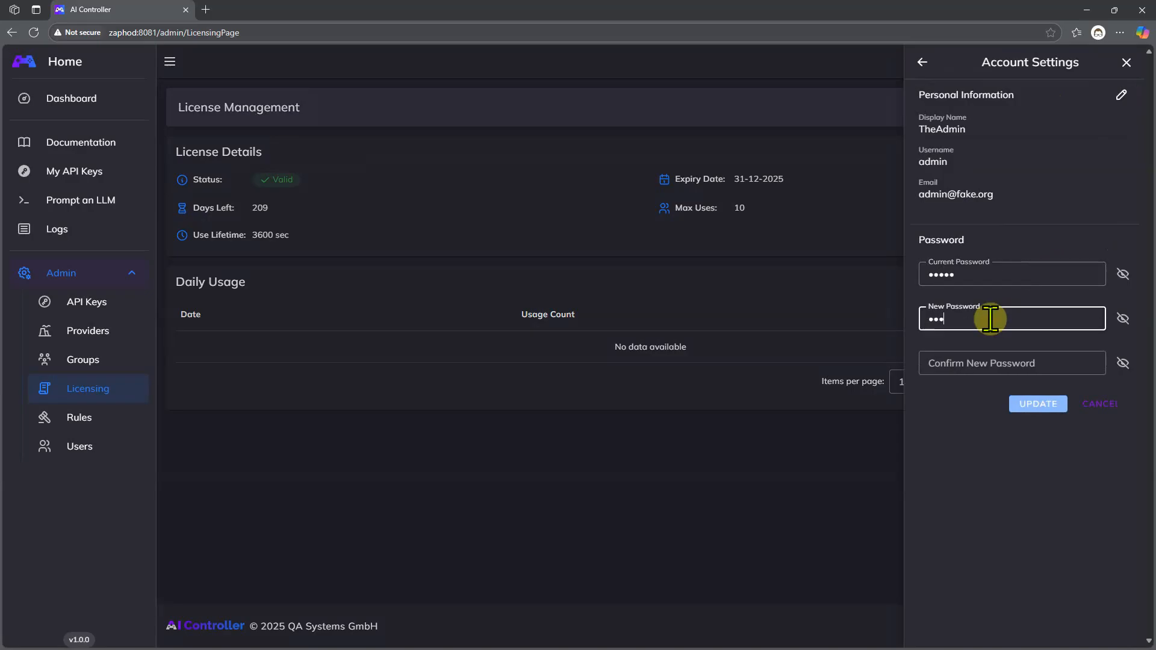
left_click(991, 364)
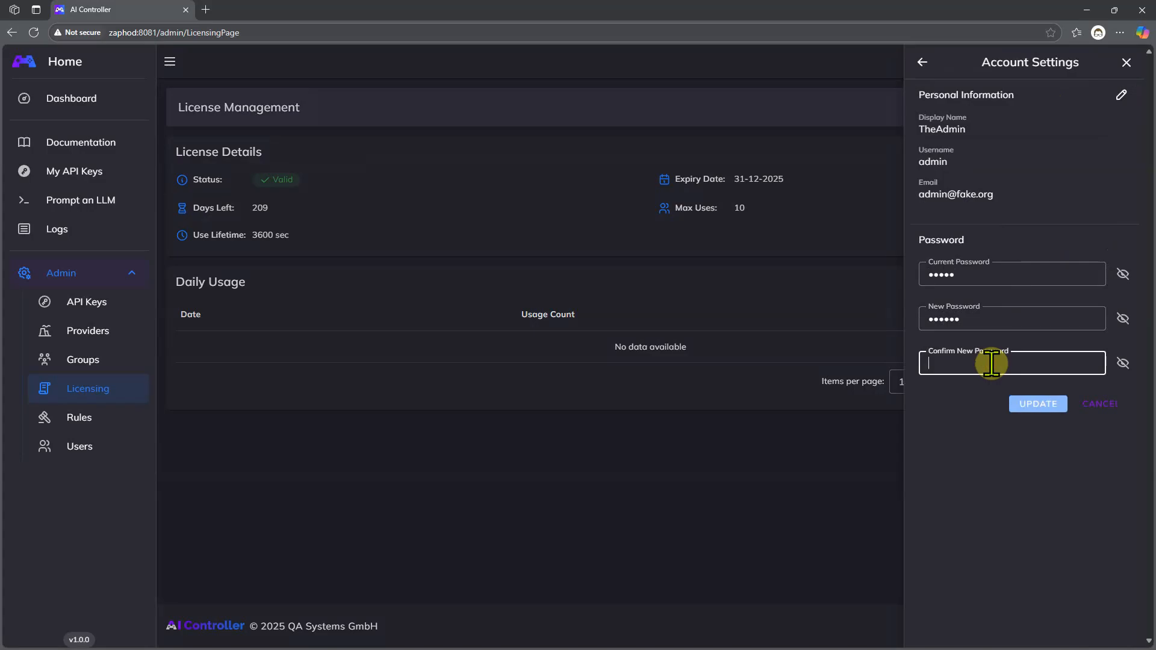
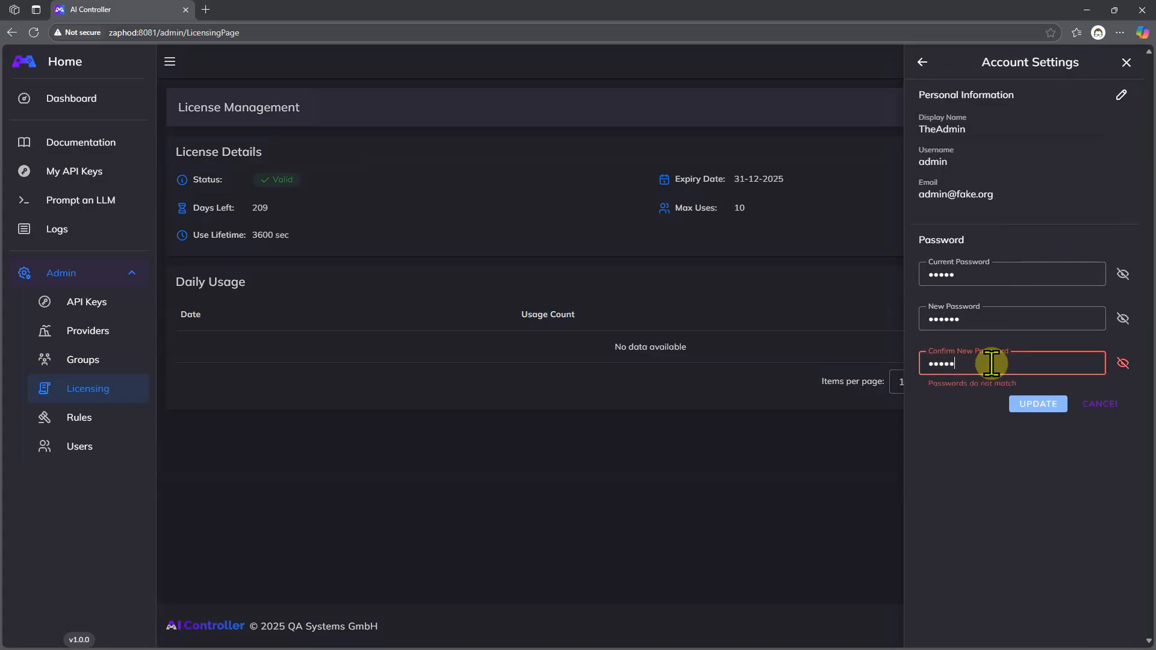
left_click(1036, 403)
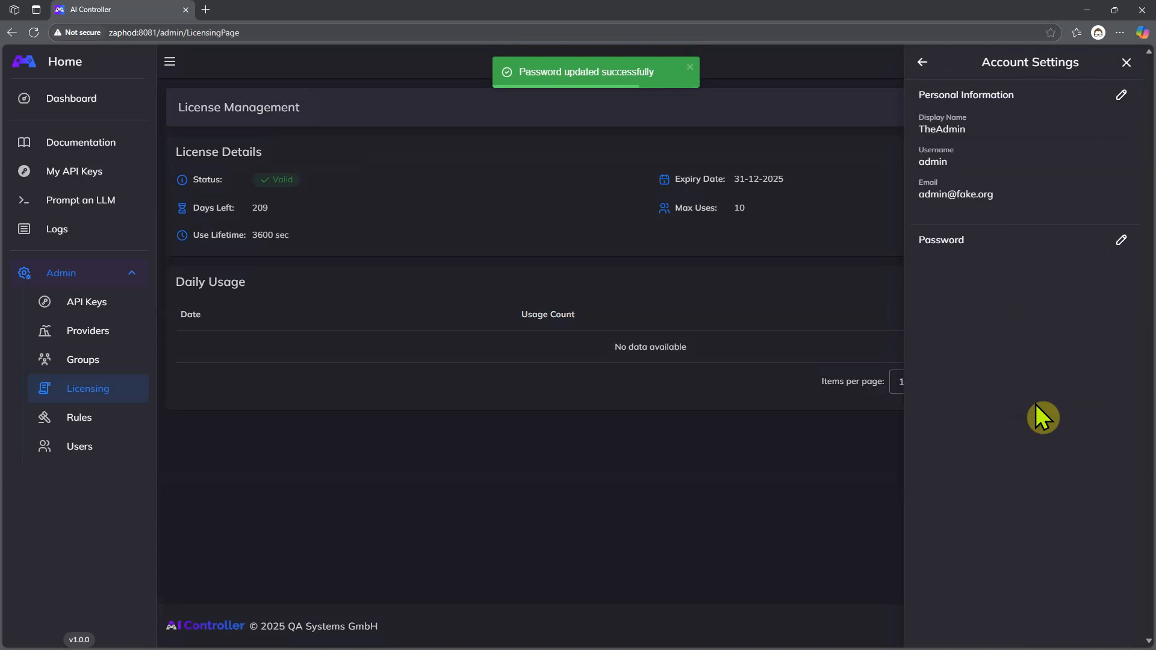
left_click(1127, 62)
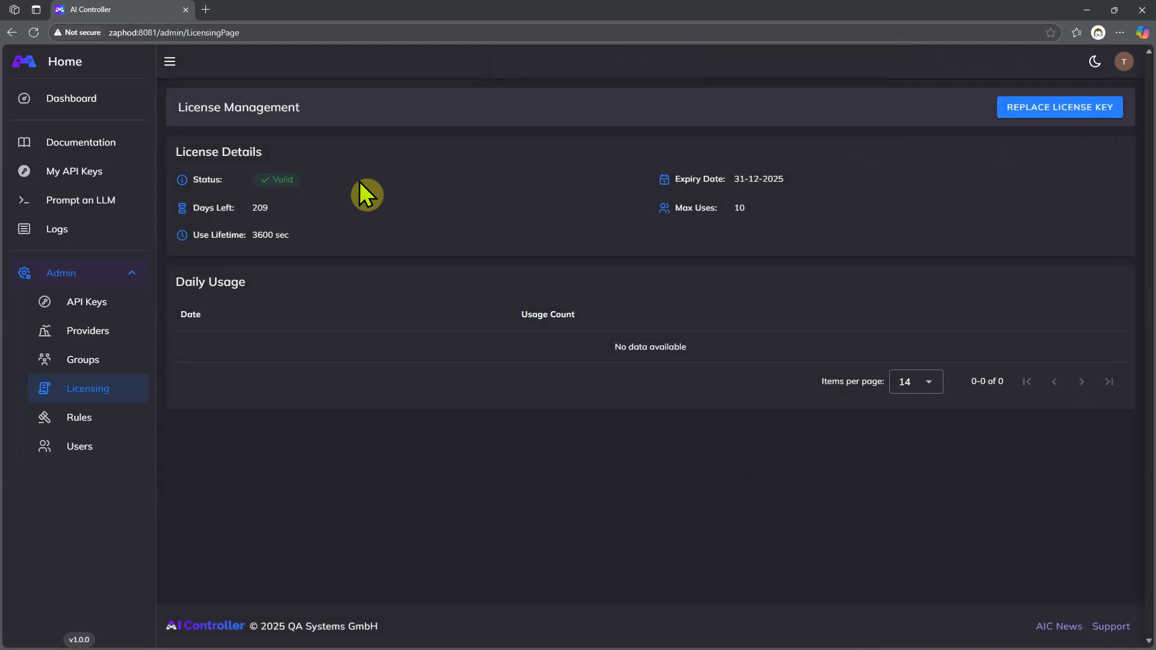
- In provider management, start a new provider named openai
mouse_move(234, 236)
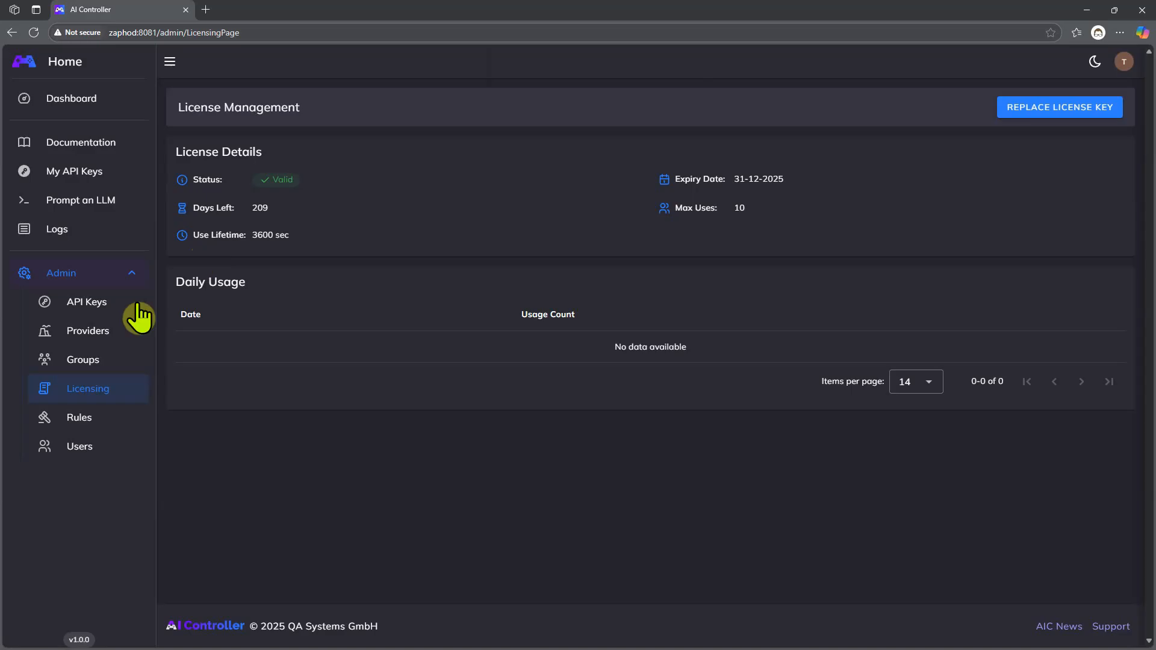
left_click(105, 333)
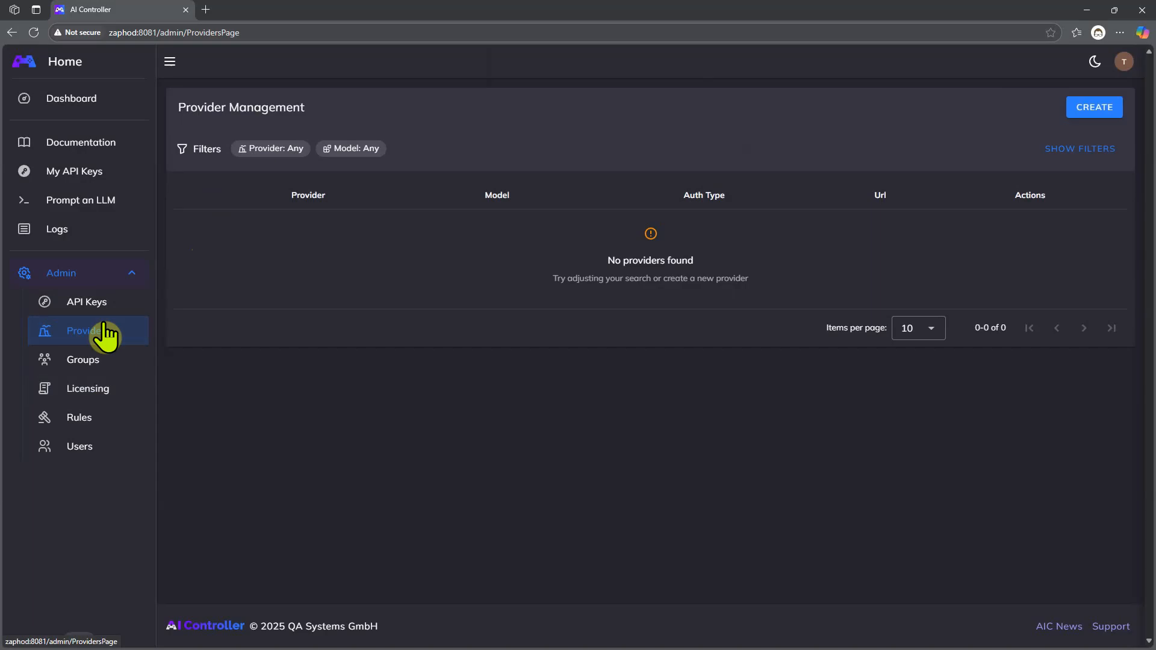
left_click(1083, 115)
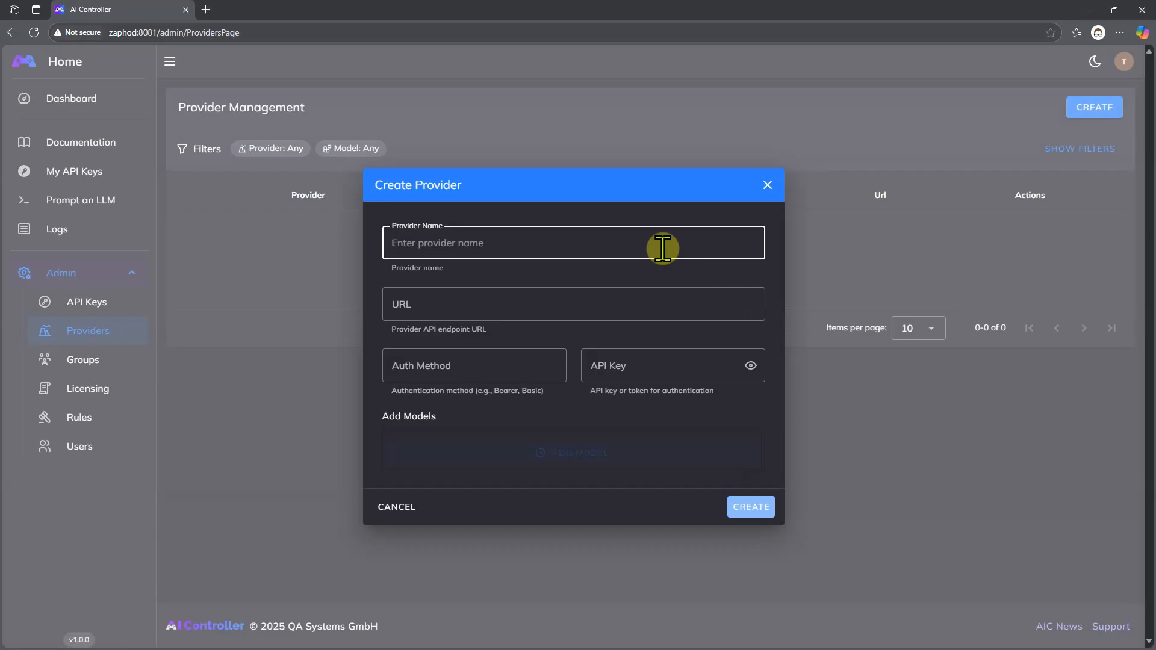
type("openai")
left_click(615, 297)
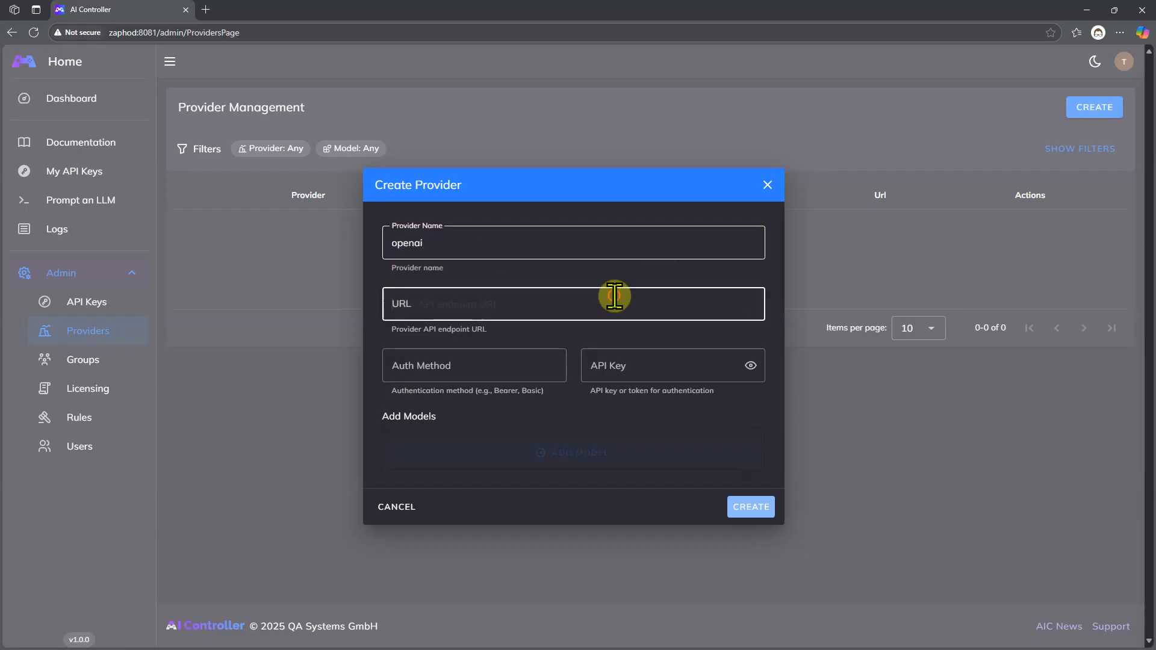
left_click(364, 111)
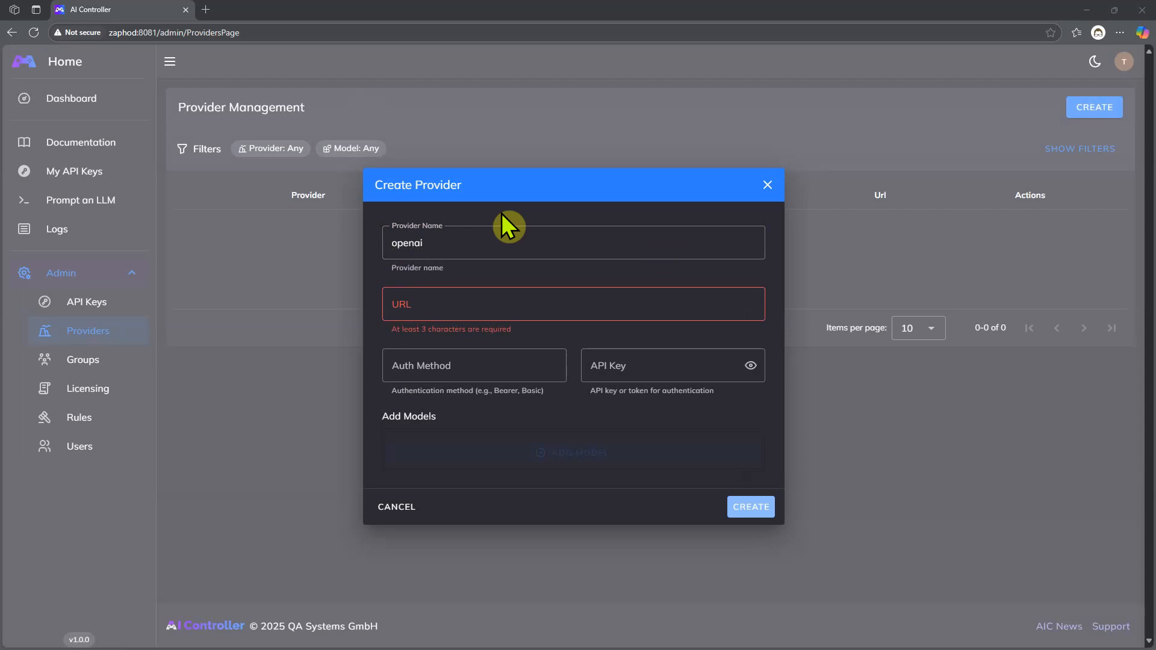
left_click(530, 303)
type("https://api.openai.com/v1/chat/completions")
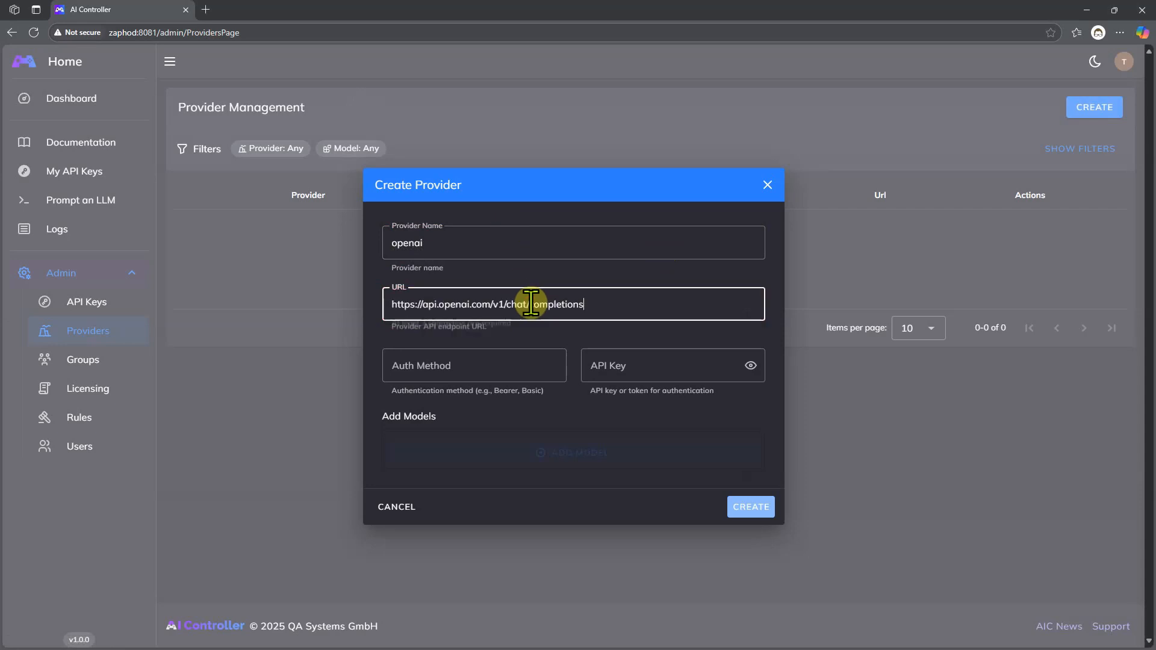
left_click(504, 366)
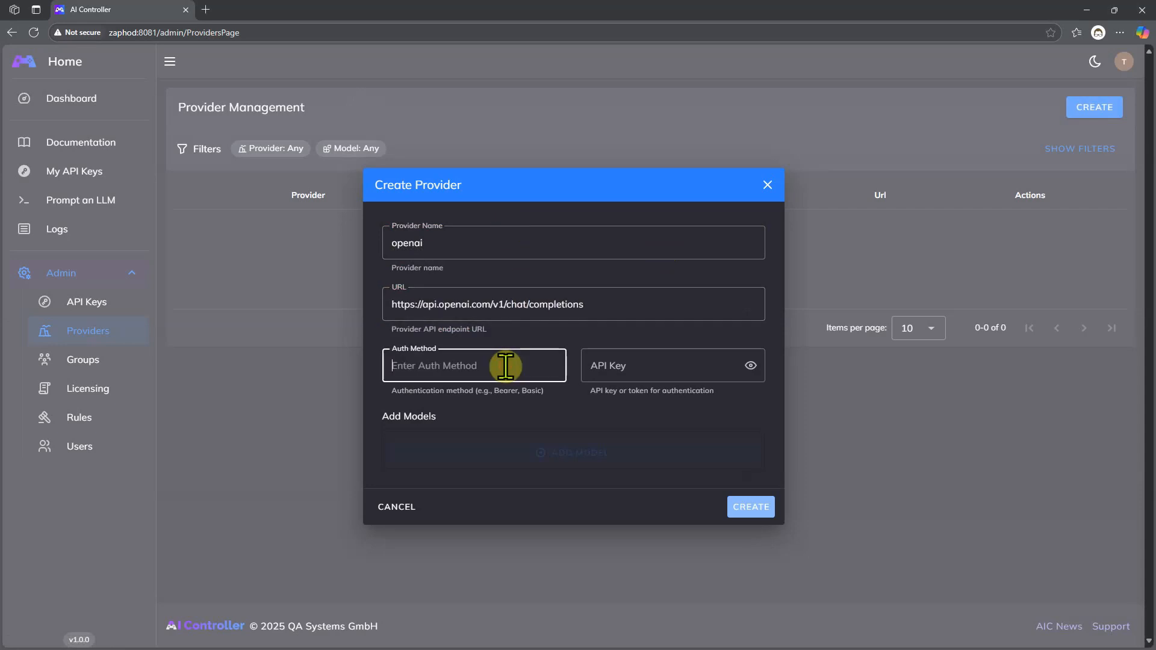
type("bearer")
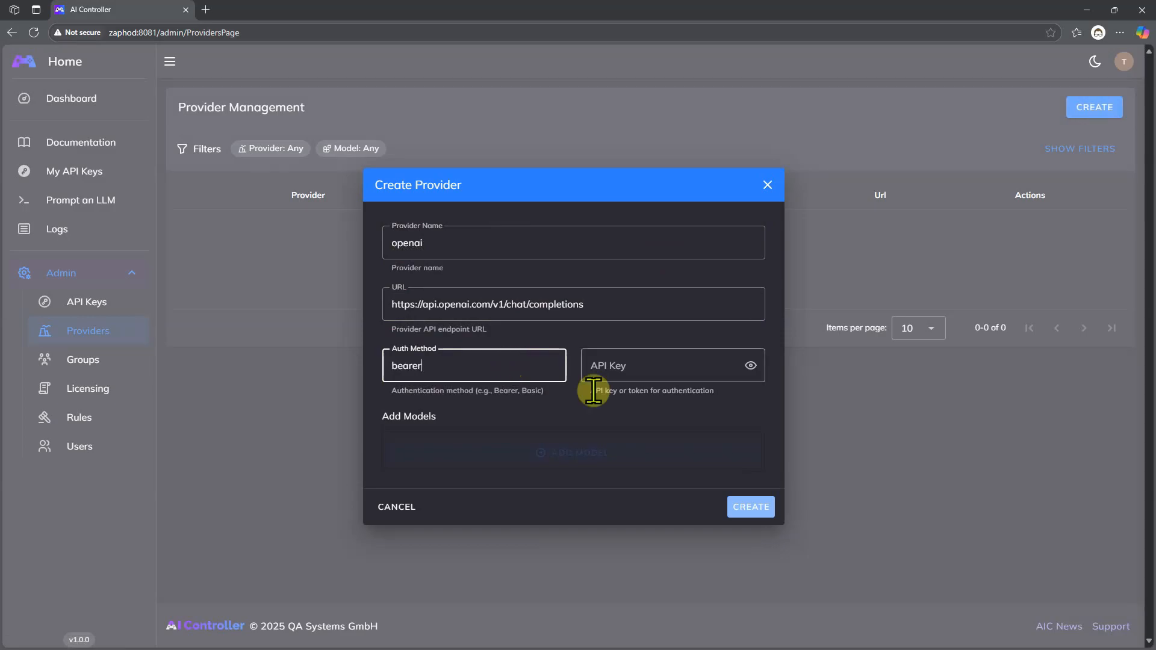
left_click(600, 365)
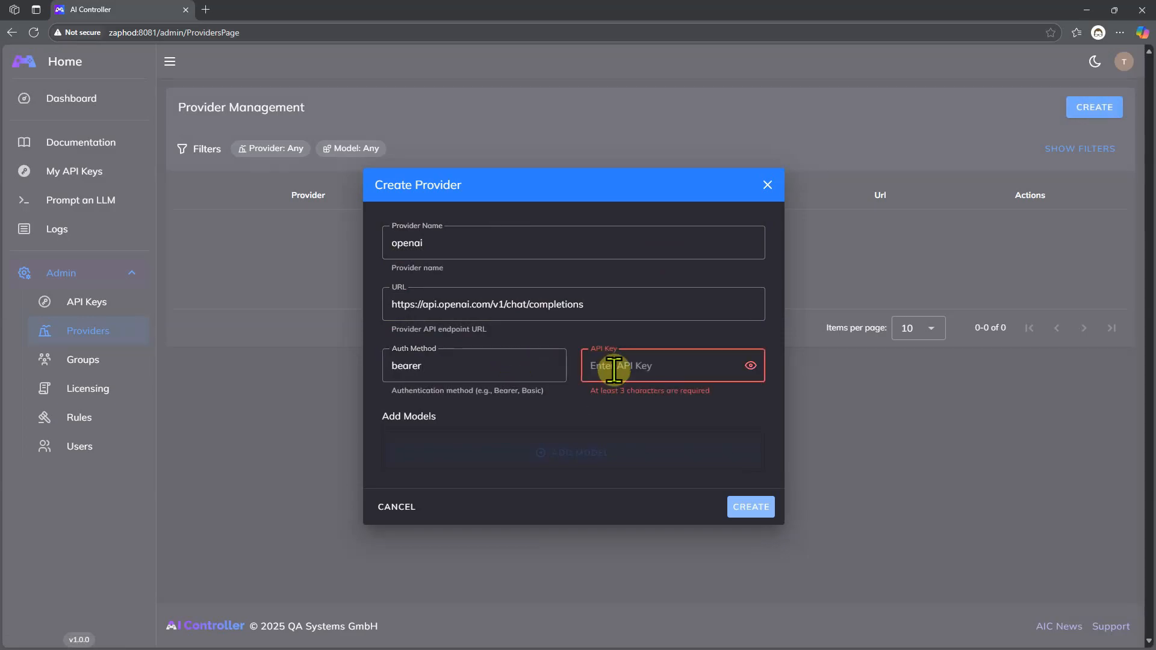
key("ctrl+v")
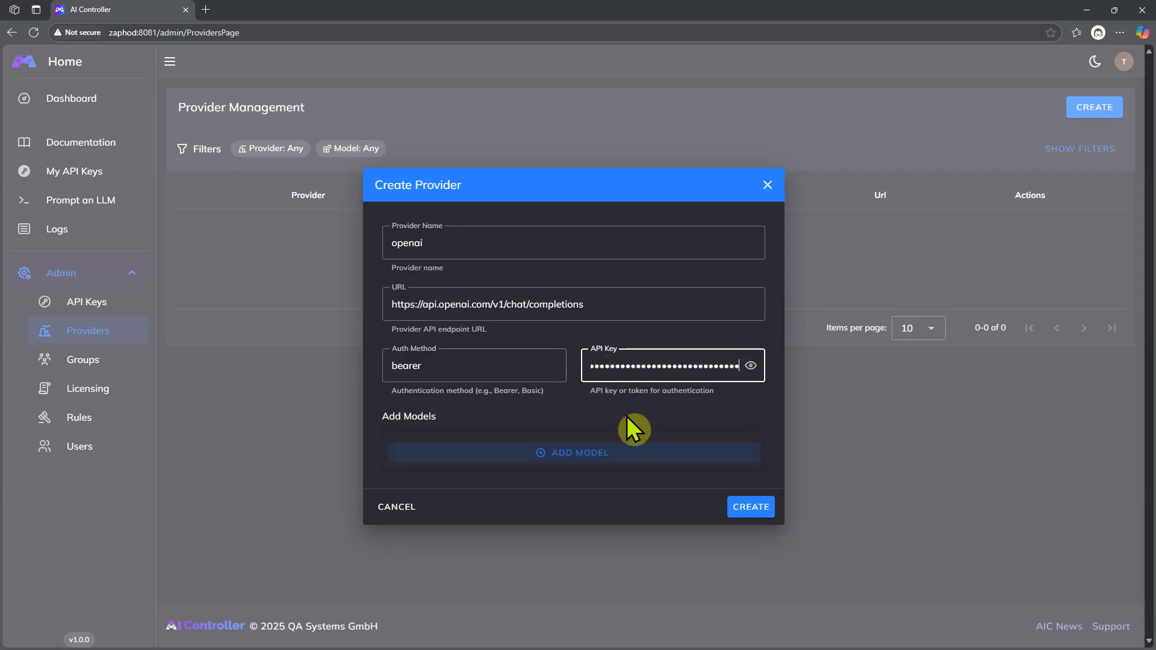
left_click(745, 511)
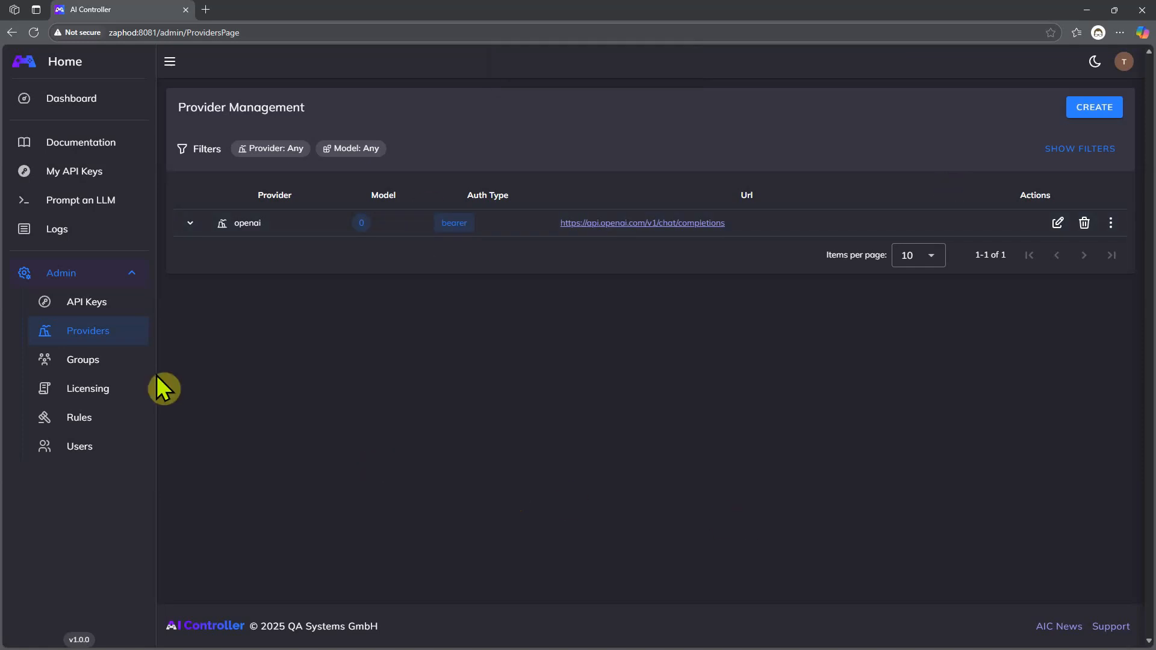
- In user management, start a new user and enter their username and display name
left_click(108, 447)
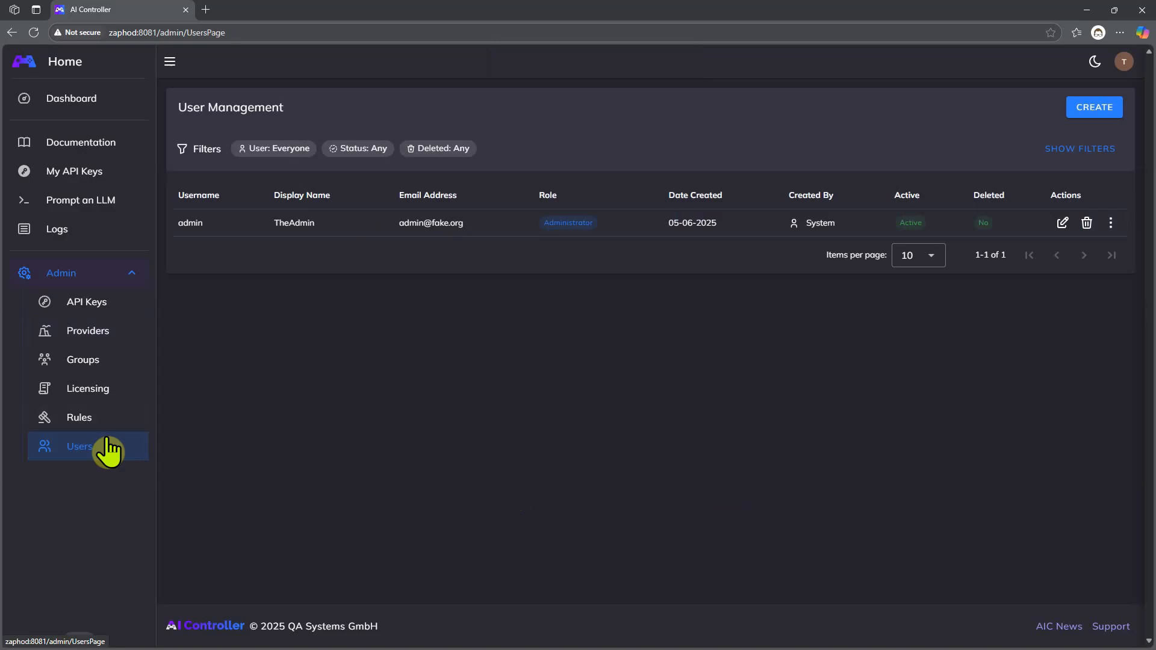
left_click(1085, 112)
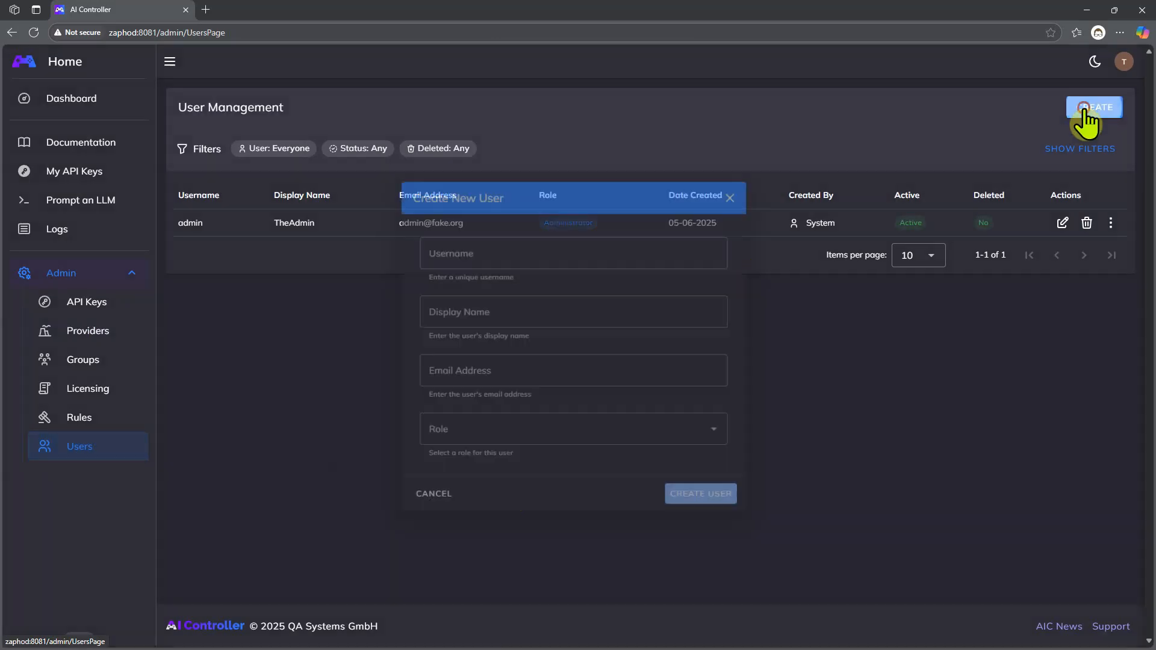
left_click(655, 253)
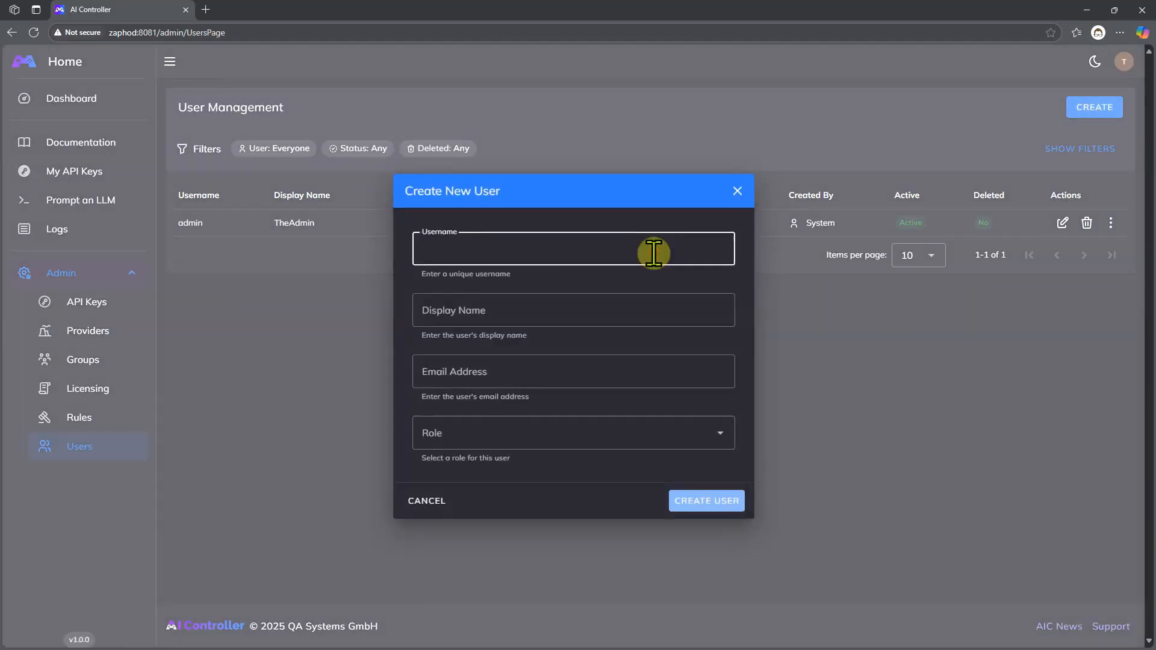
type("adam")
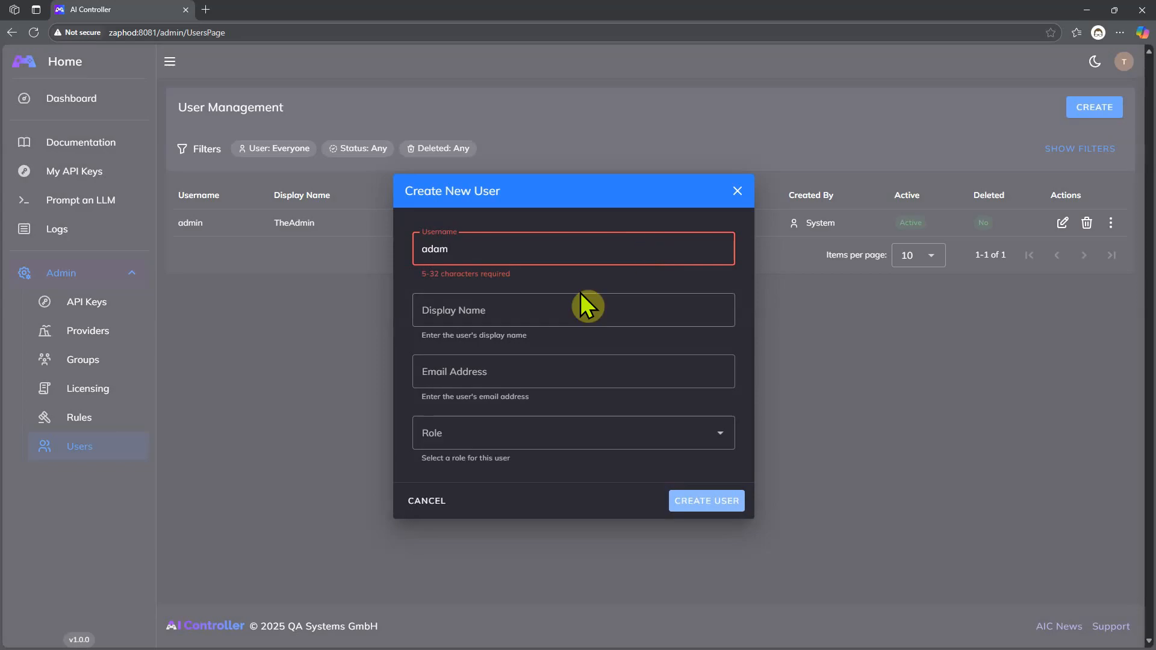
left_click(583, 303)
type("adam")
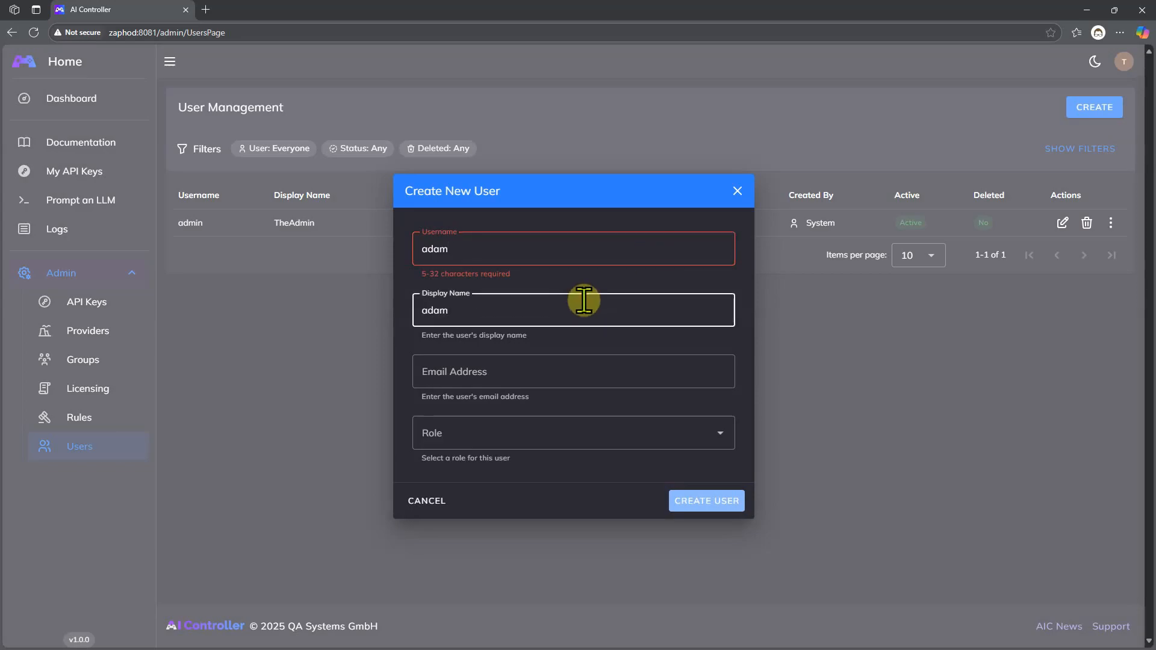
- Fill in the user's e-mail, give them the User role, and open the openai provider's actions
left_click(584, 363)
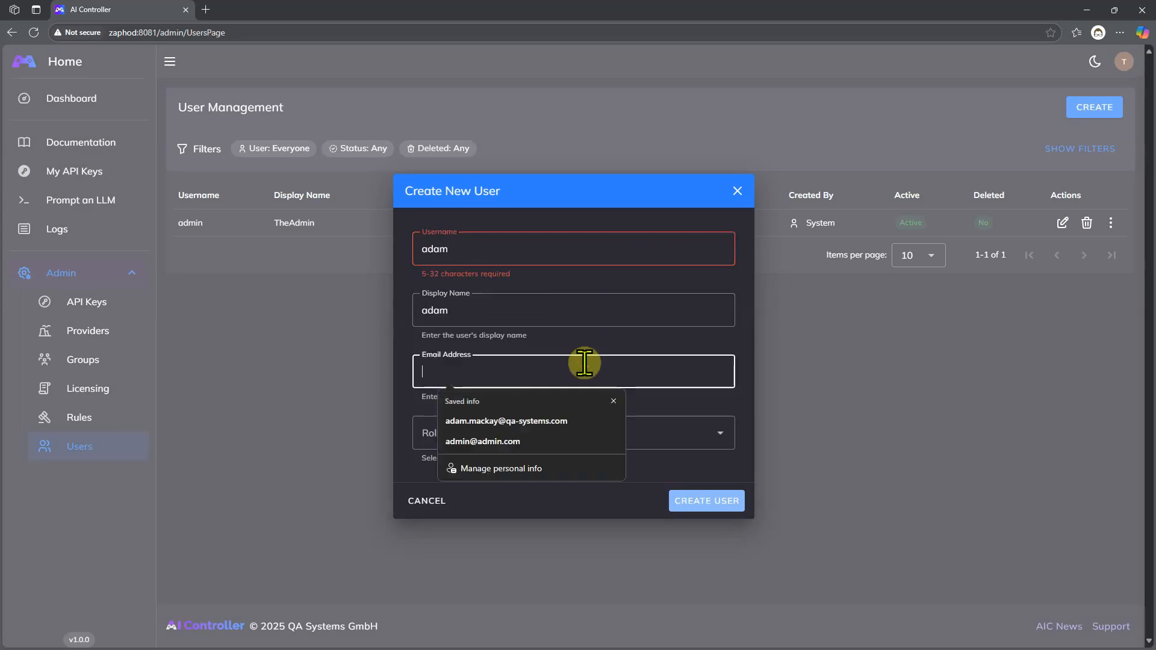
left_click(614, 402)
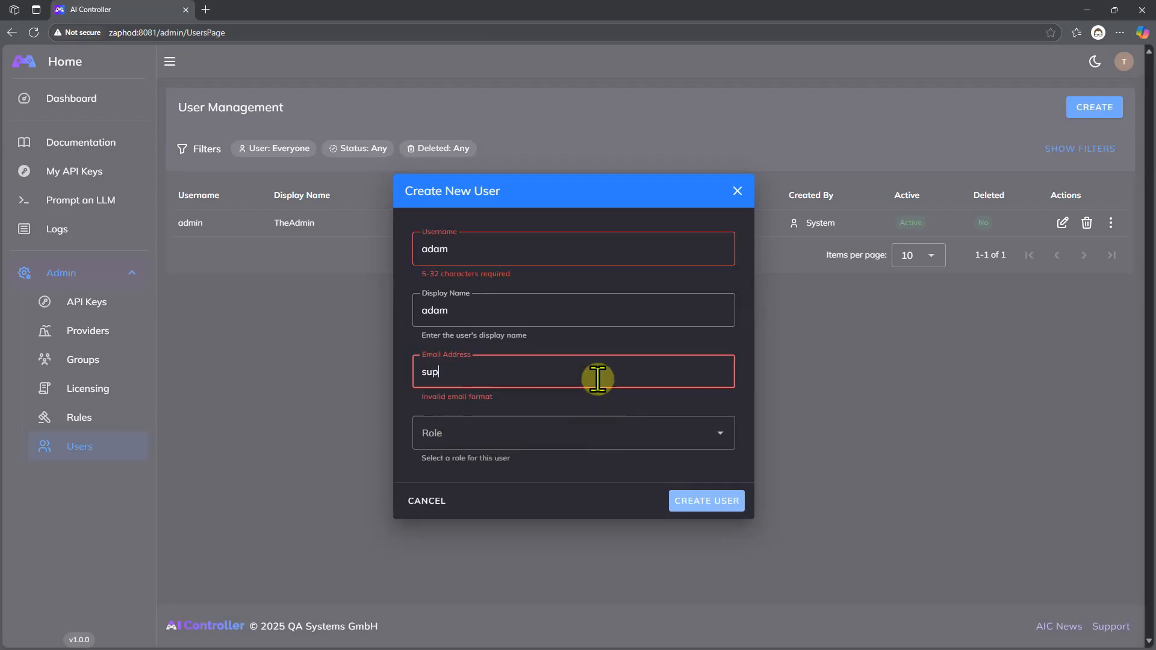
left_click(610, 440)
left_click(553, 500)
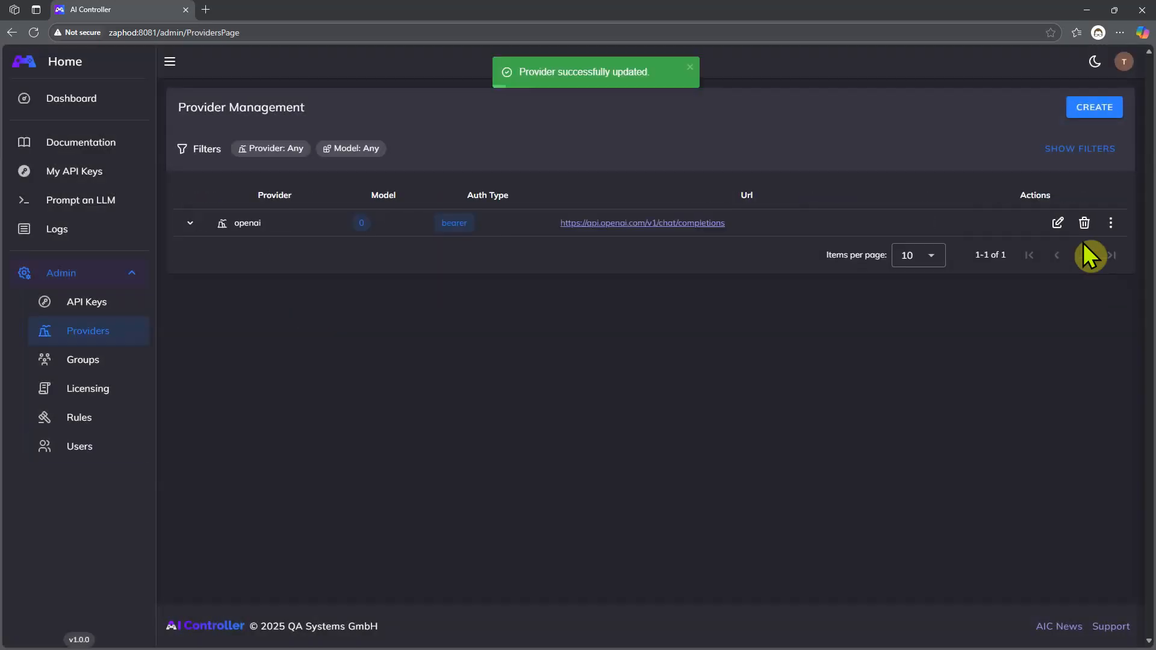
left_click(1111, 223)
- Create the gpt-4.1-mini model under openai, then go to Prompt an LLM
left_click(1051, 253)
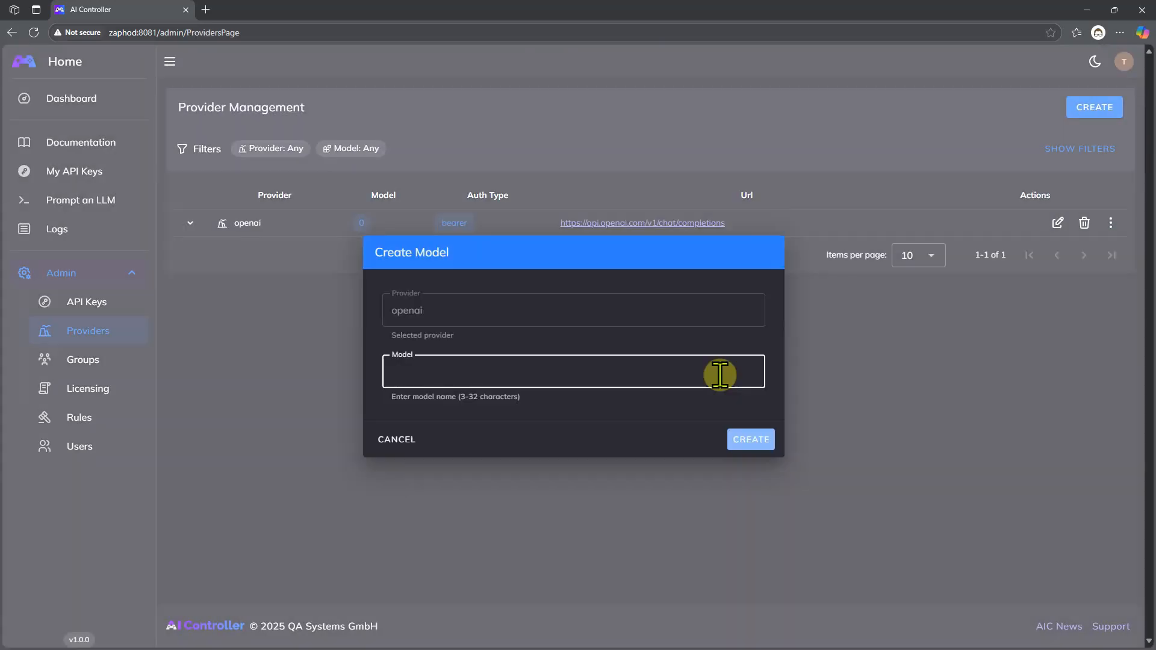
type("gpt-4.1-mini")
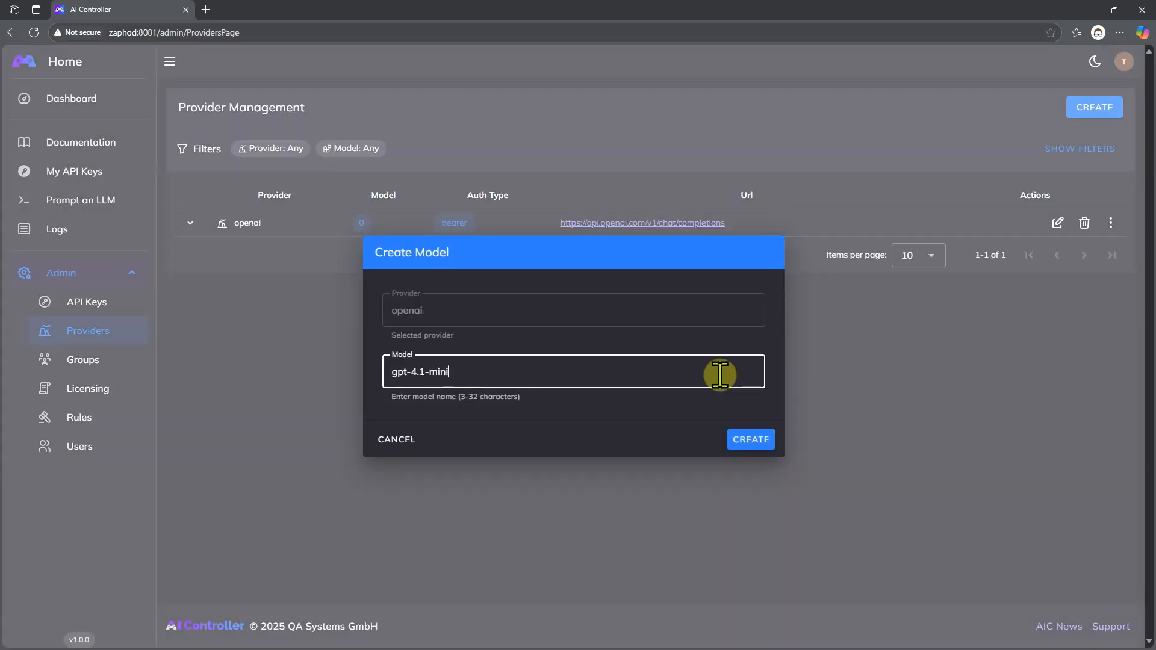
left_click(751, 440)
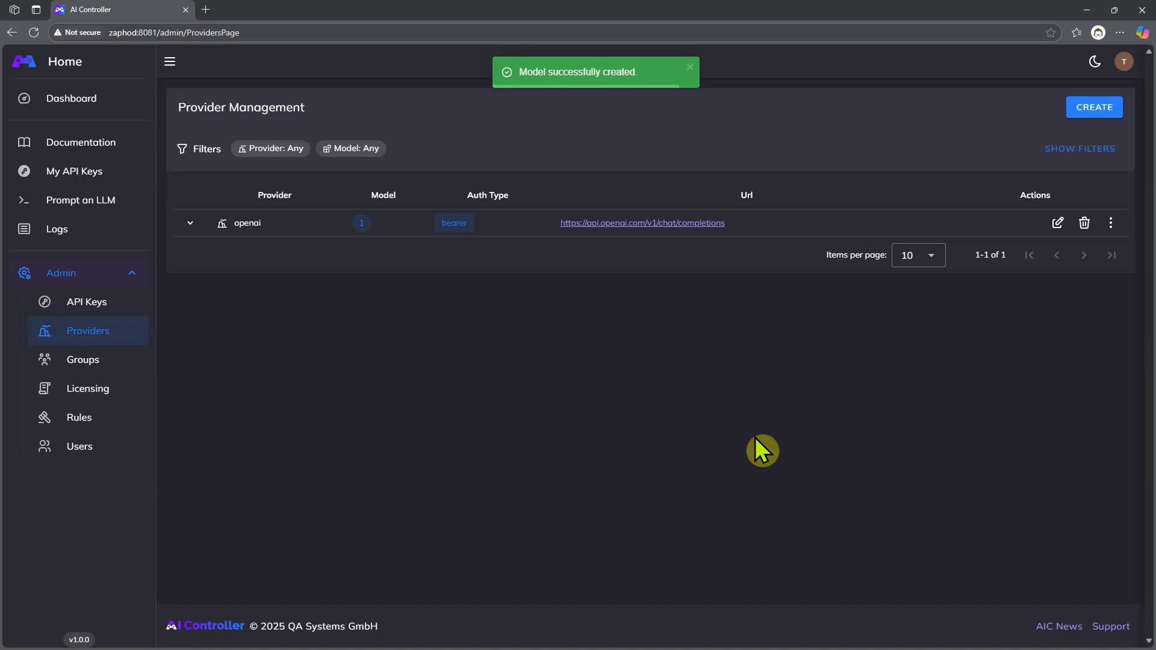
left_click(106, 202)
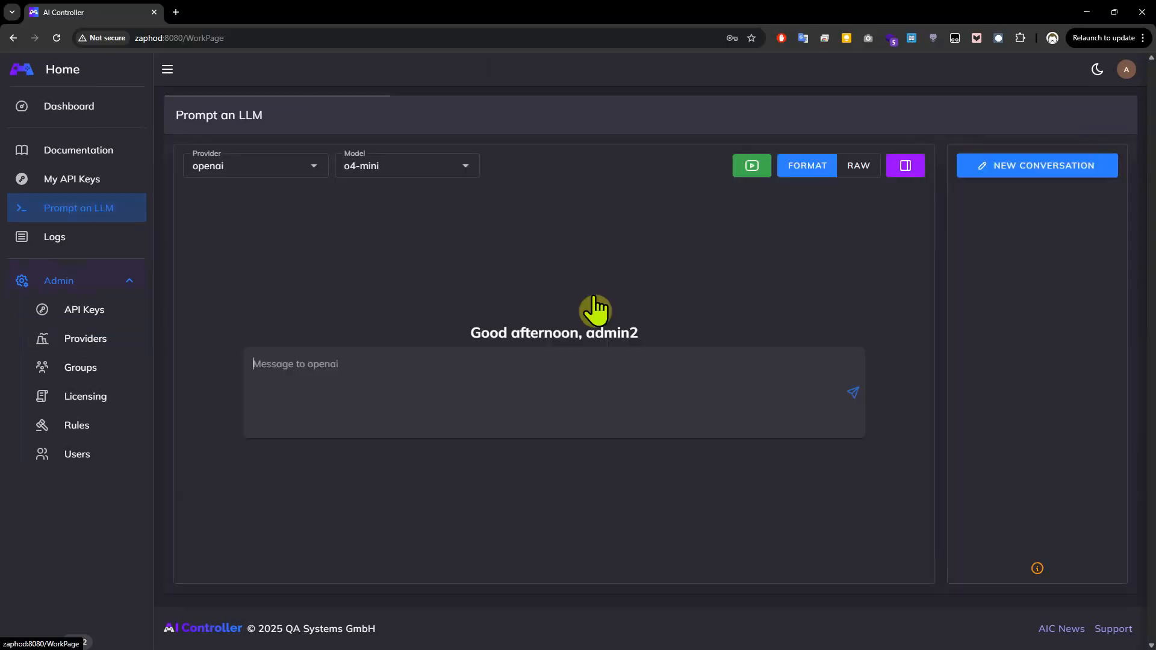
- Select gpt-4o-mini and send 'Please write a hello world program'
left_click(464, 171)
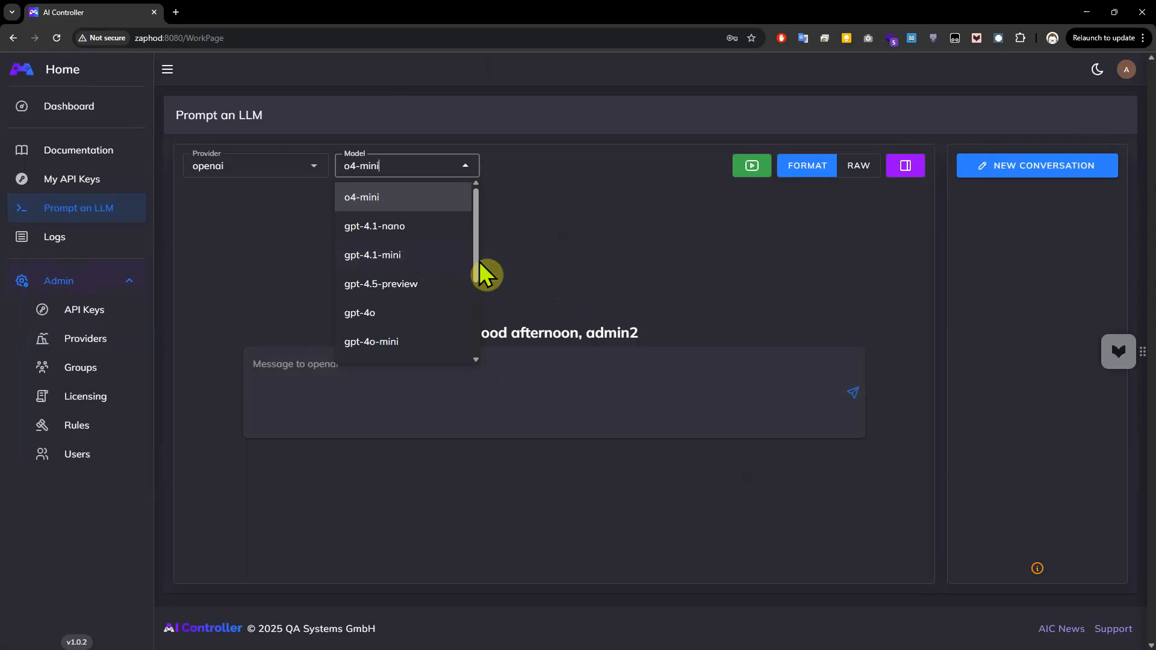
scroll(480, 264, "down", 1)
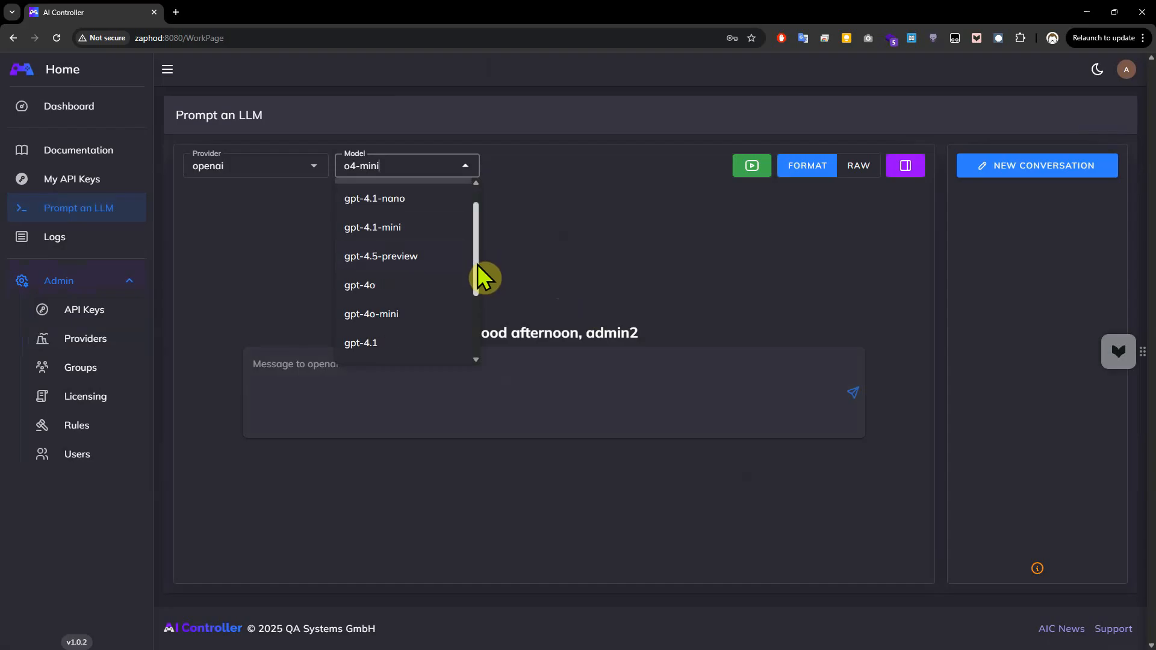
scroll(482, 289, "down", 2)
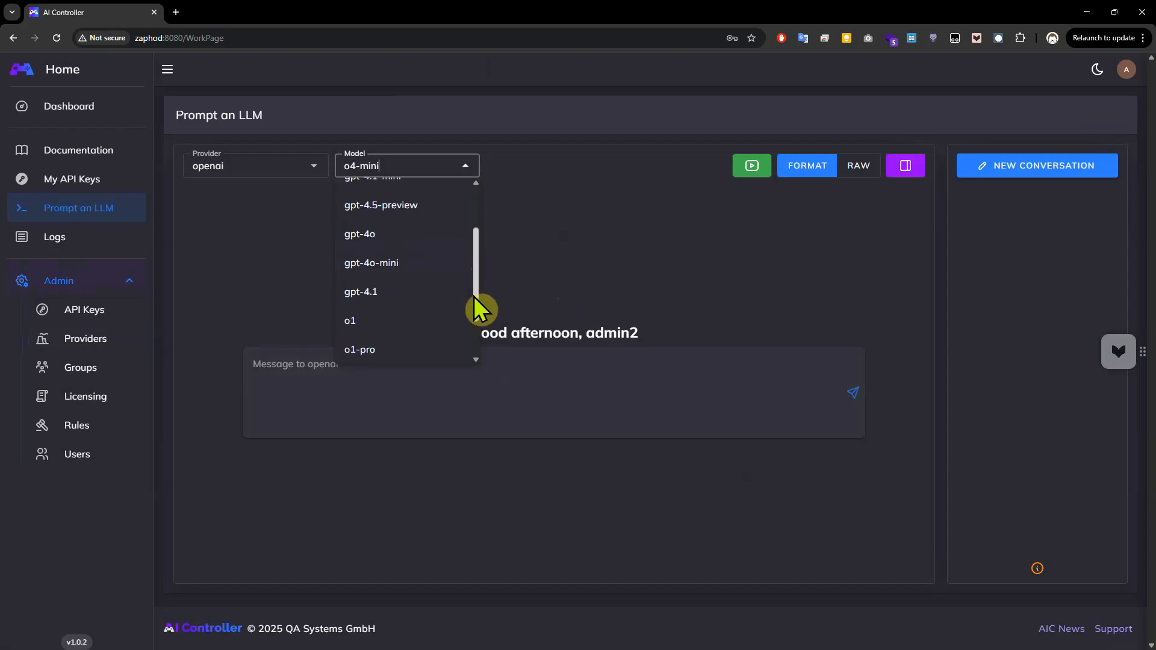
left_click(425, 264)
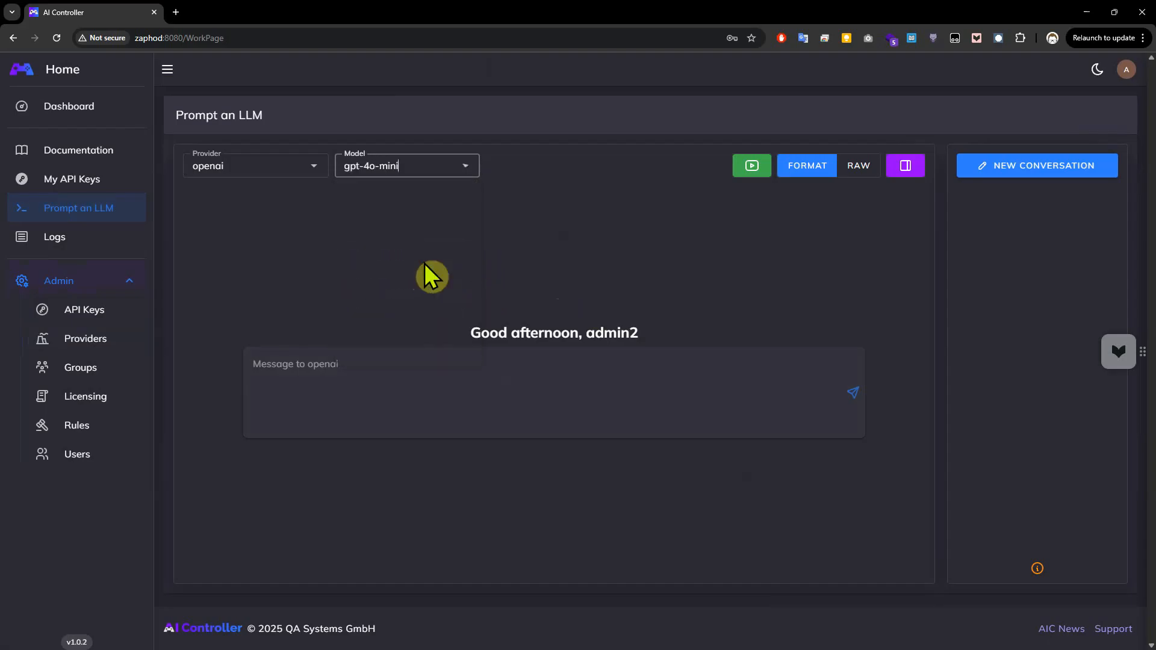
left_click(398, 370)
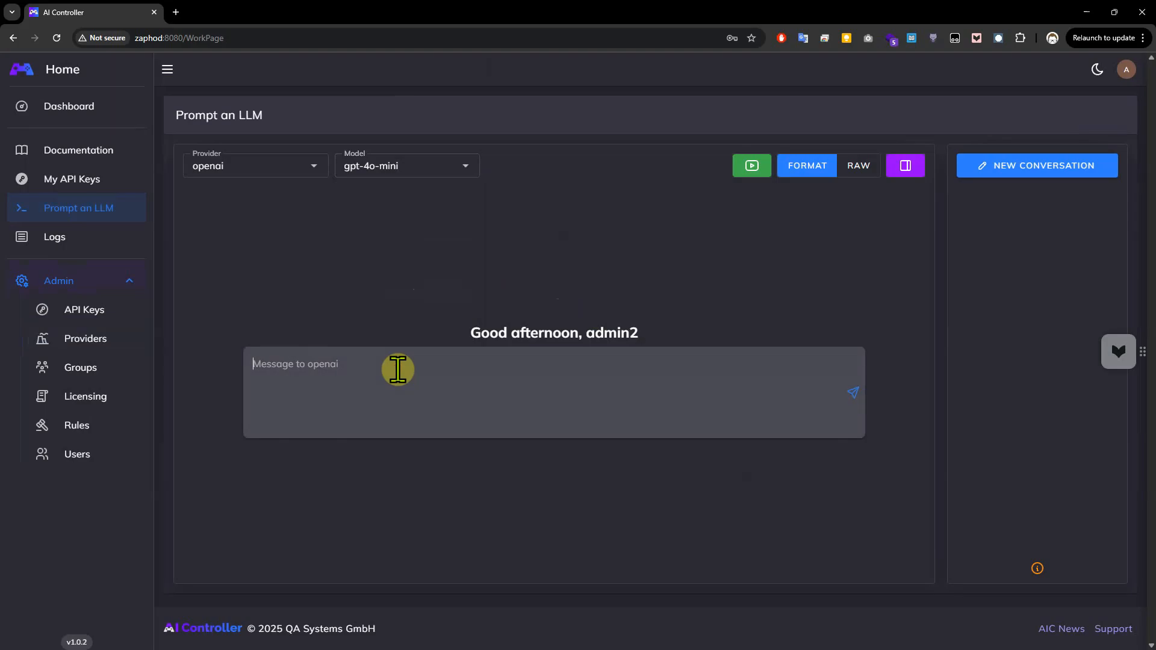
type("Please write a hello world")
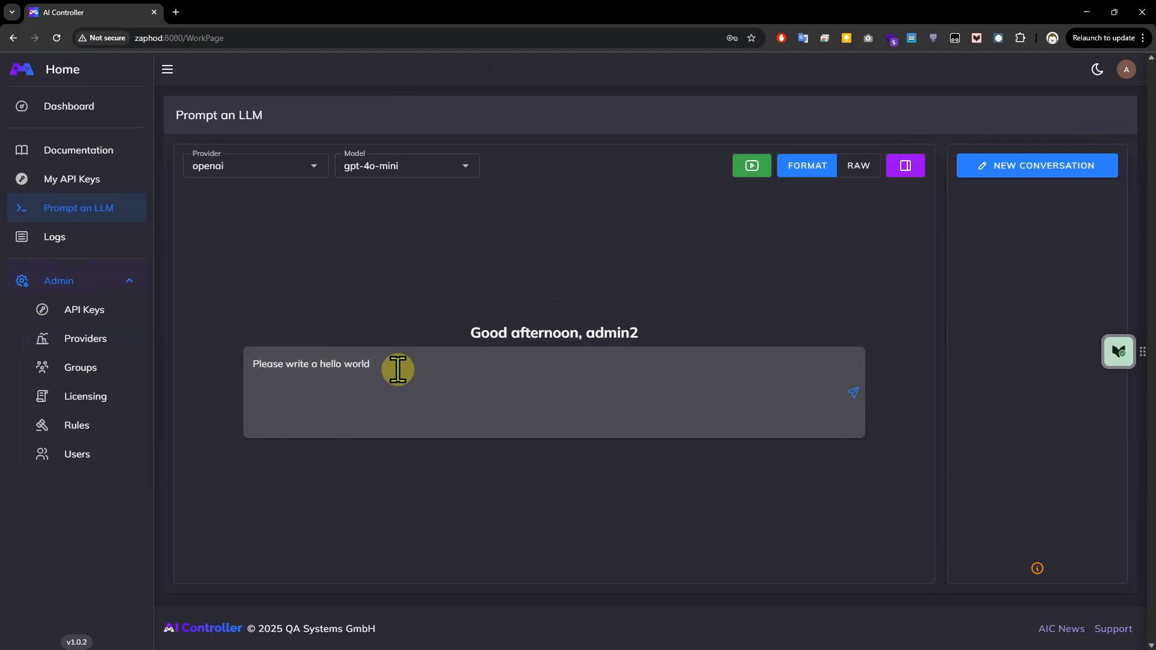
type(" program in c")
key("Return")
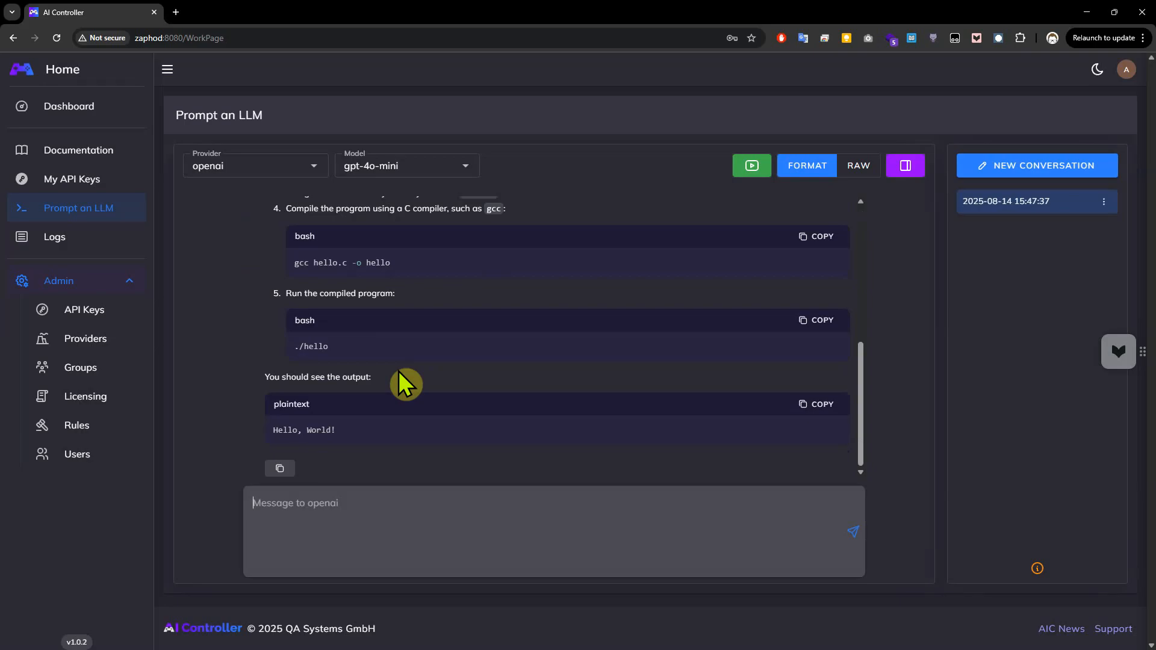
- Switch to gpt-4o and send 'can you do the same in python'
left_click(445, 170)
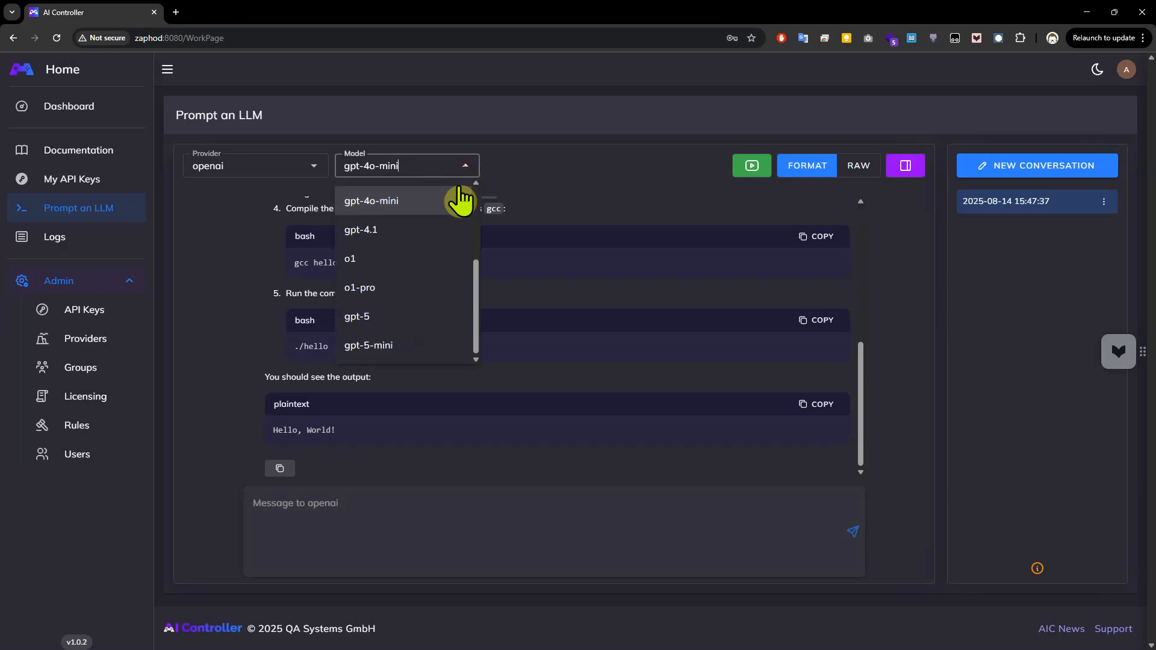
scroll(485, 295, "up", 2)
left_click(421, 258)
left_click(360, 533)
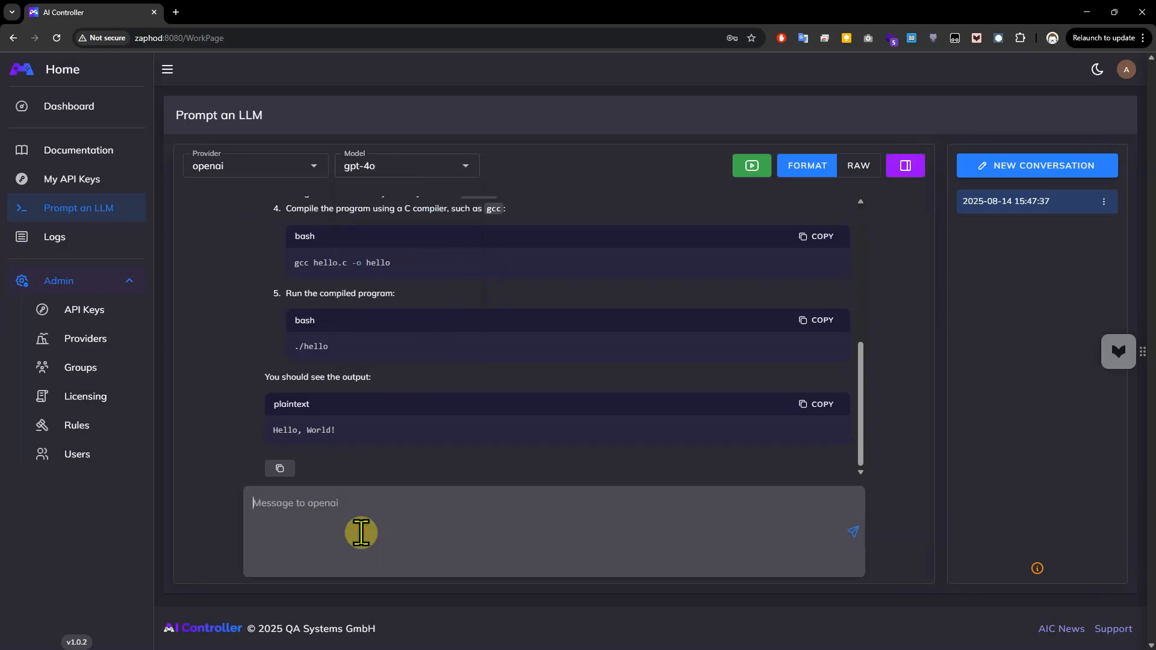
type("can you do the same in python")
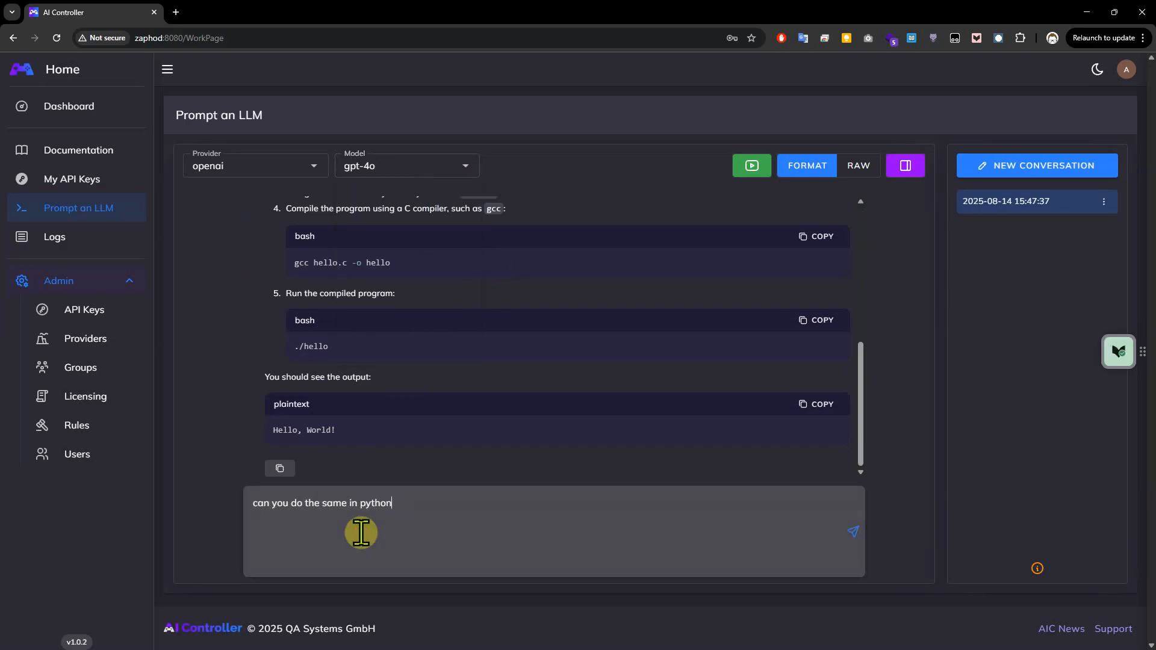
key("Return")
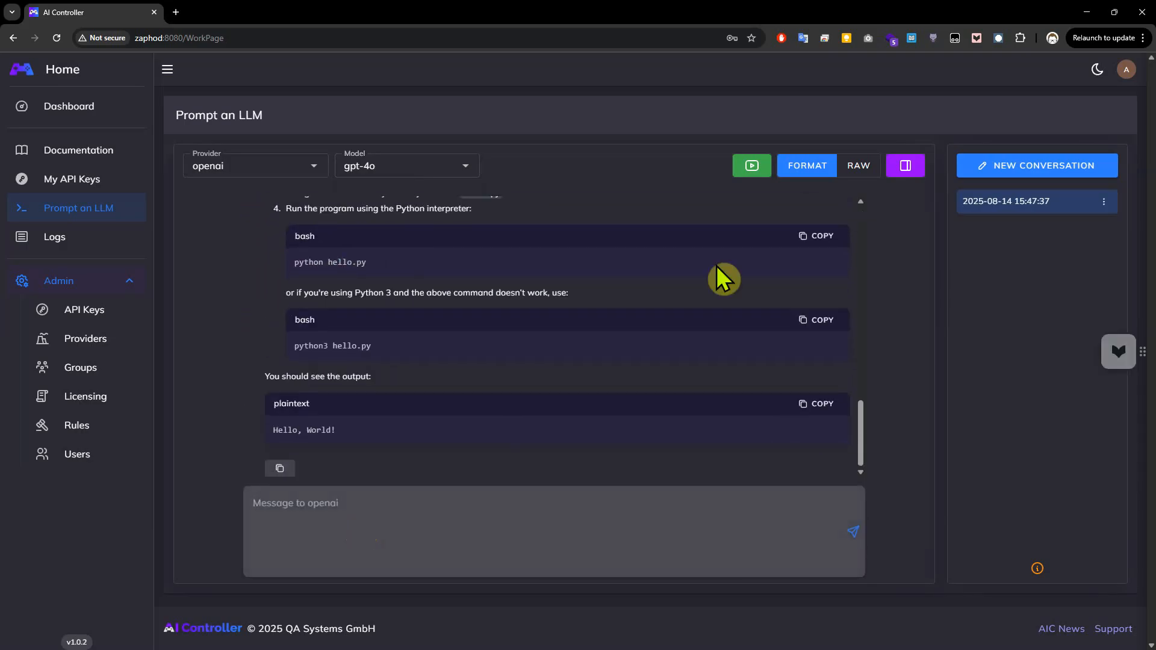
- View the response as RAW data and bring up the account menu
left_click(851, 170)
left_click_drag(863, 467, 867, 349)
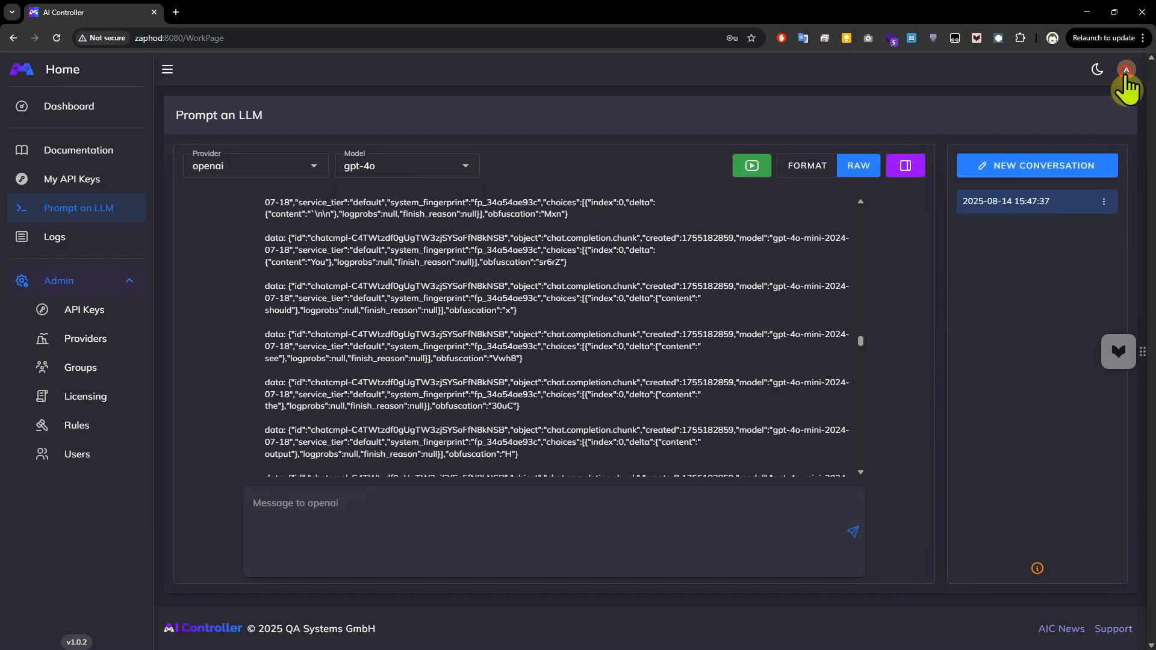
left_click(1127, 69)
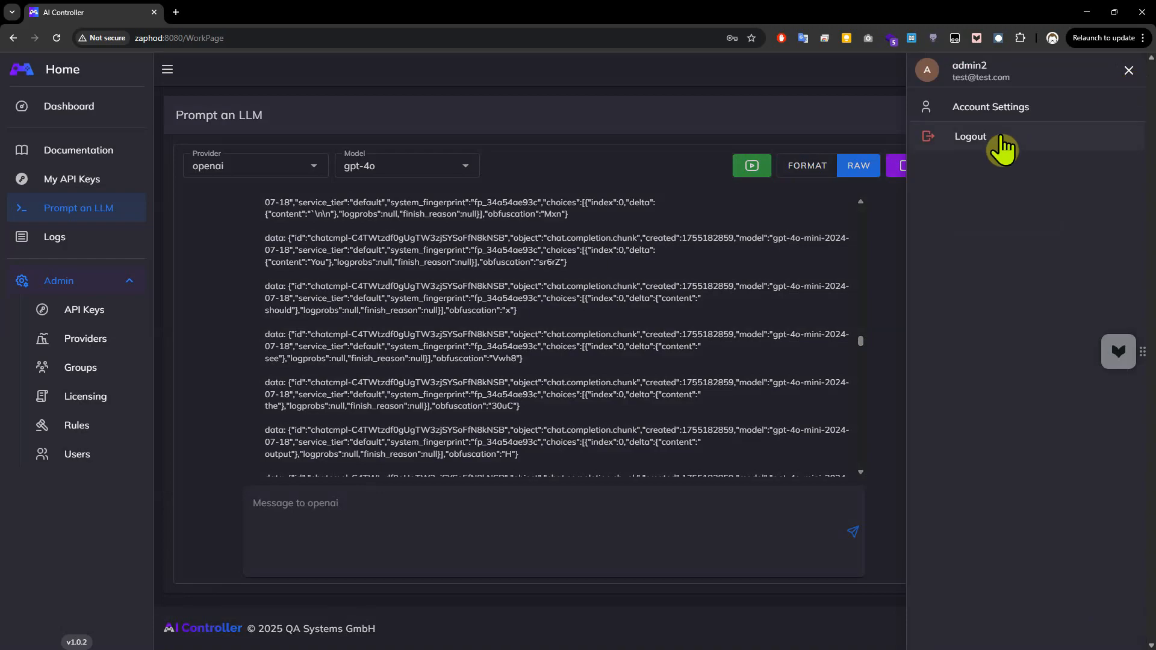
- Log out, then log in with the new user's username and password
left_click(934, 138)
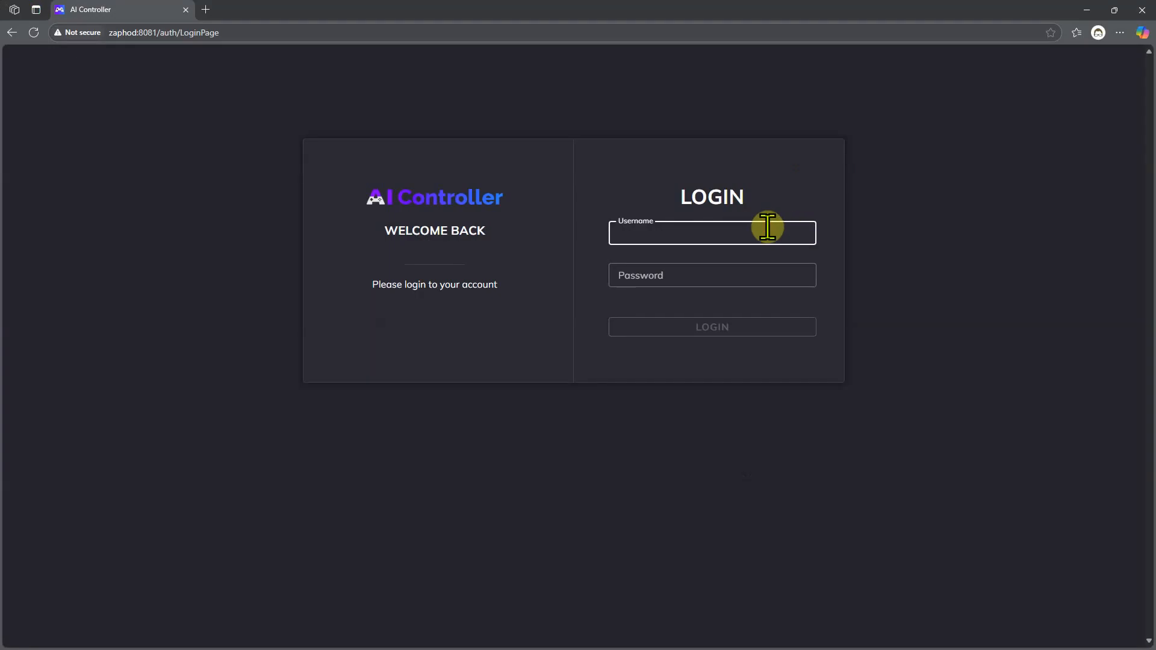
left_click(749, 269)
key("ctrl+v")
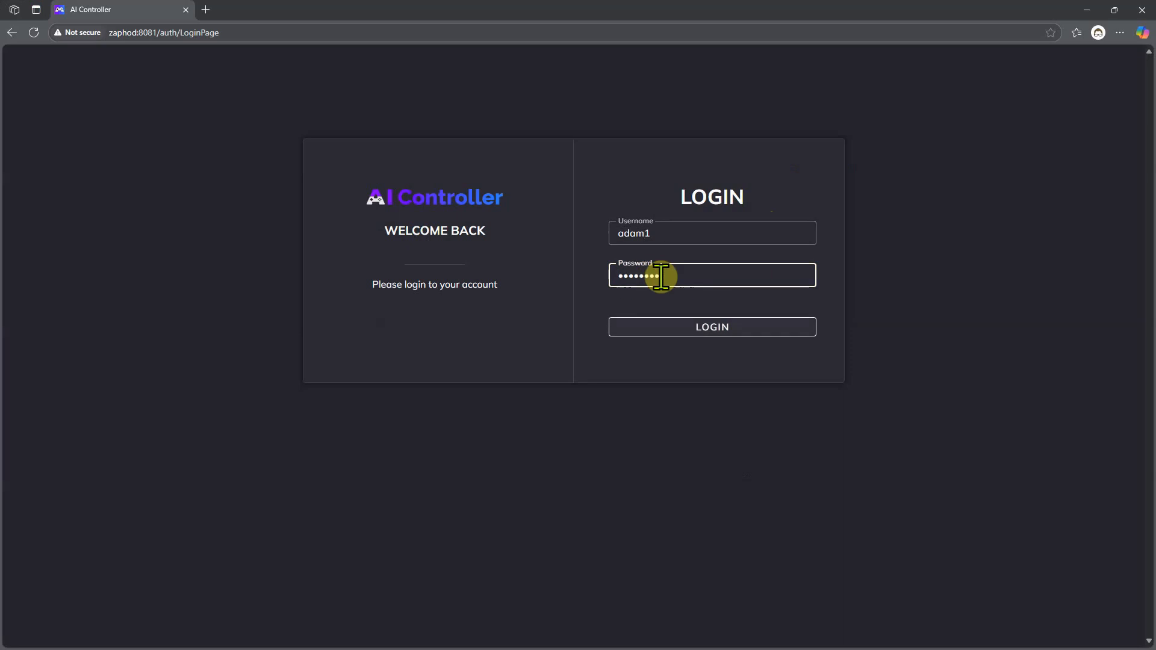
left_click(686, 330)
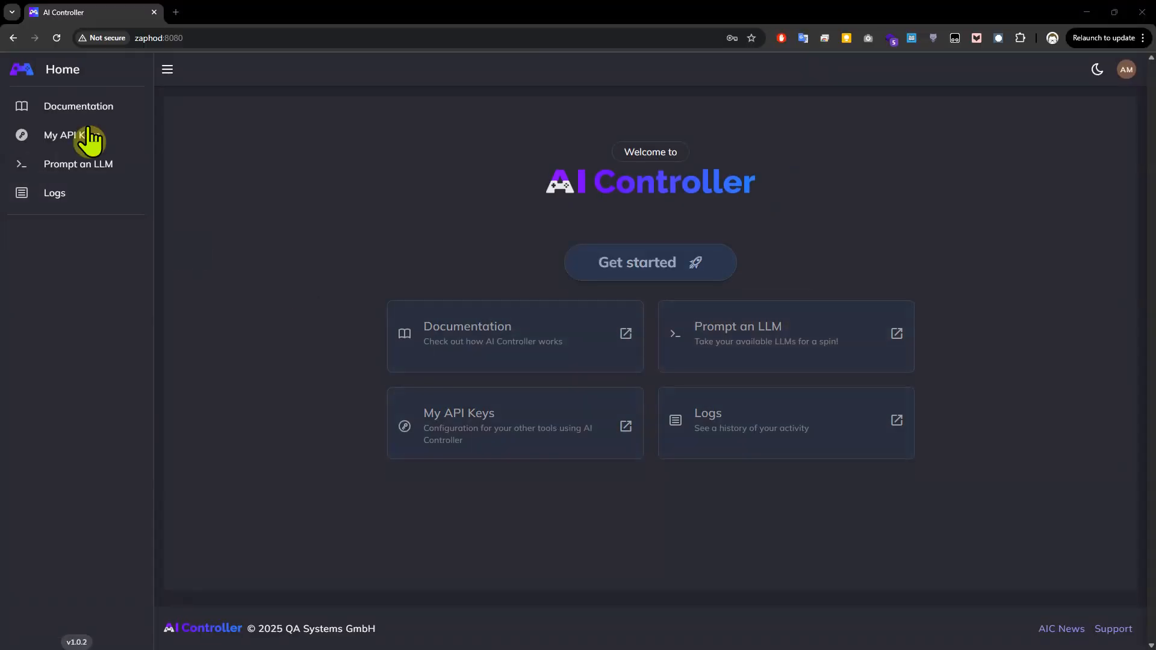
- As the new user, choose gpt-4.1-mini and send 'hello, how are you?'
left_click(86, 166)
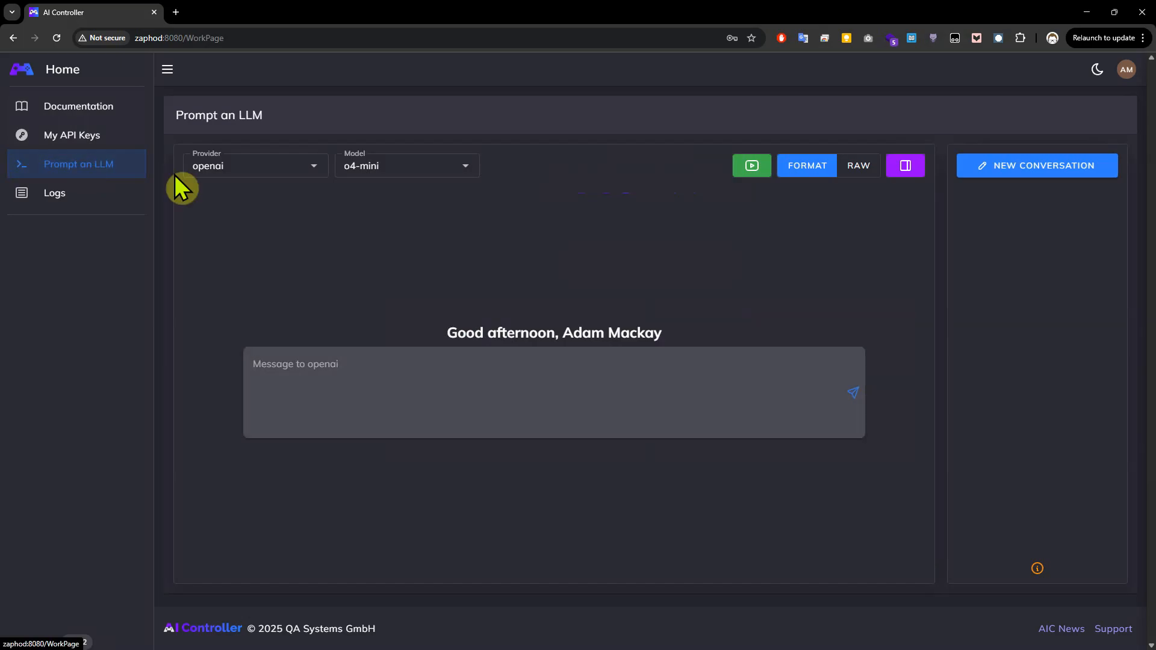
left_click(426, 167)
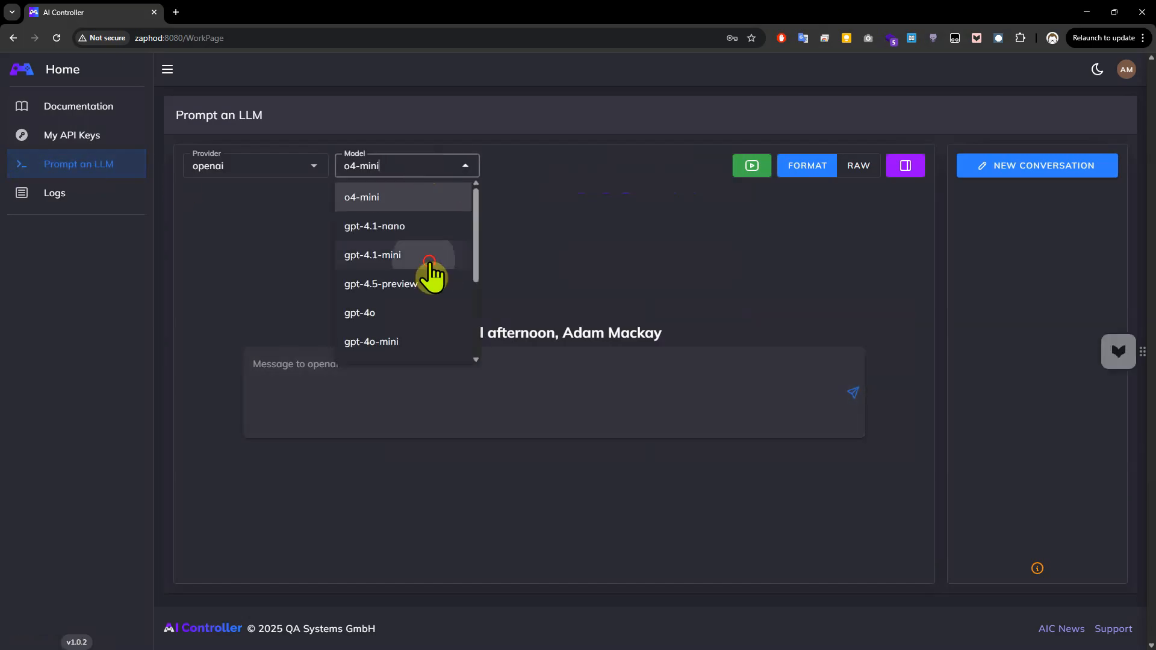
left_click(432, 257)
left_click(382, 365)
type("hello, how are ")
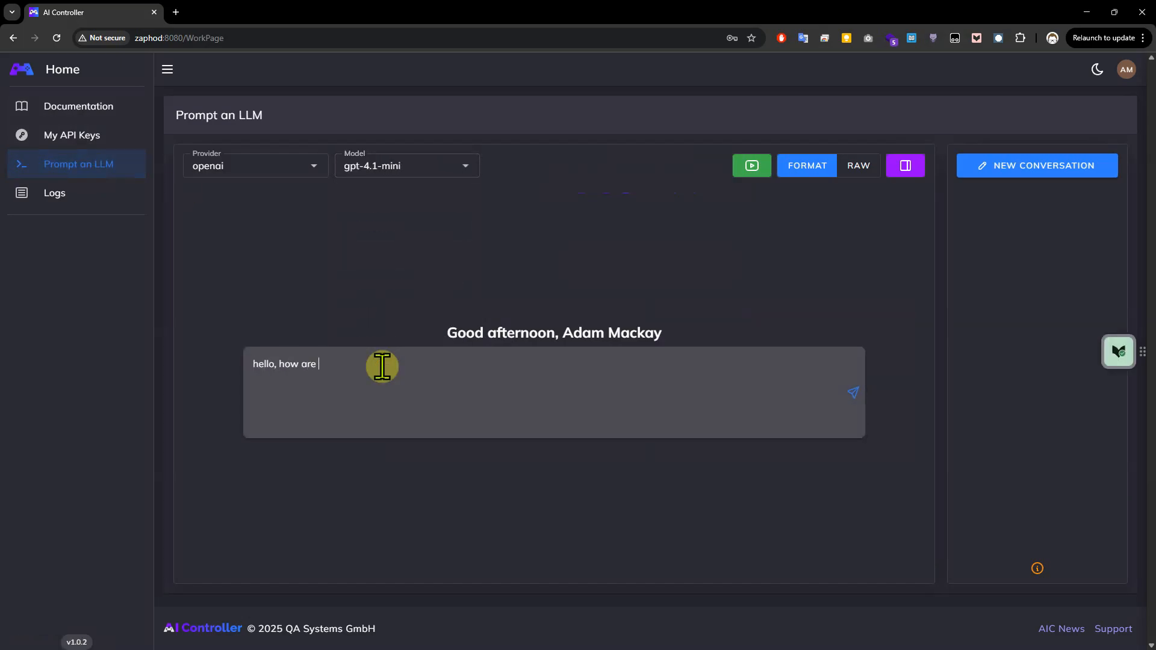
type("you?")
key("Return")
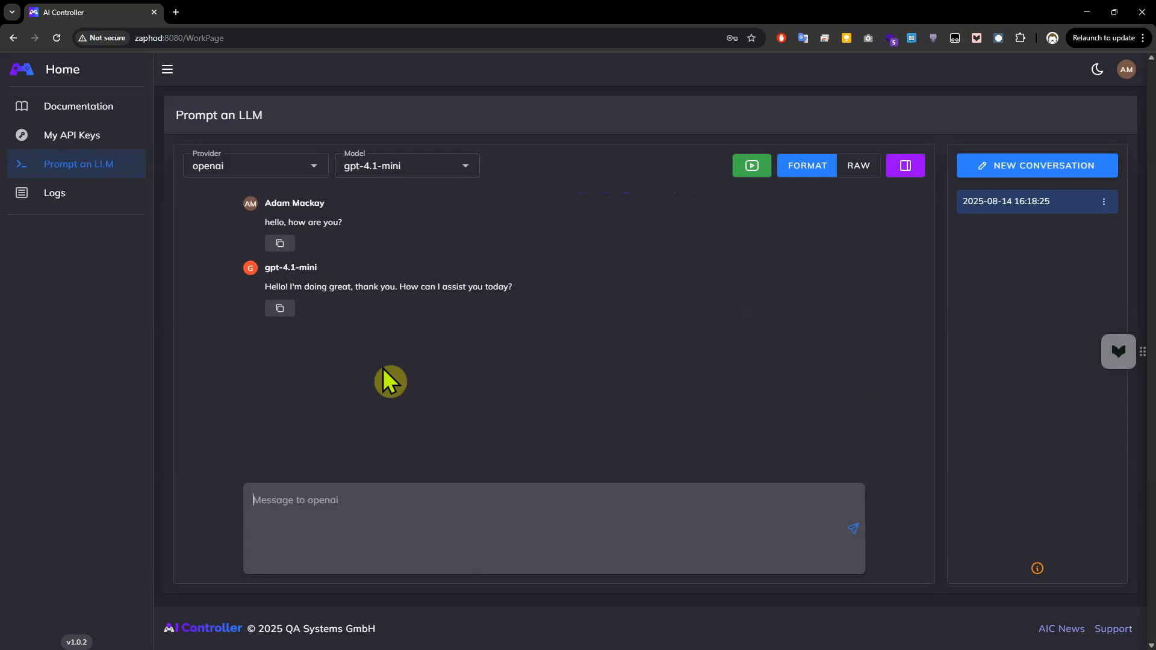
left_click(255, 500)
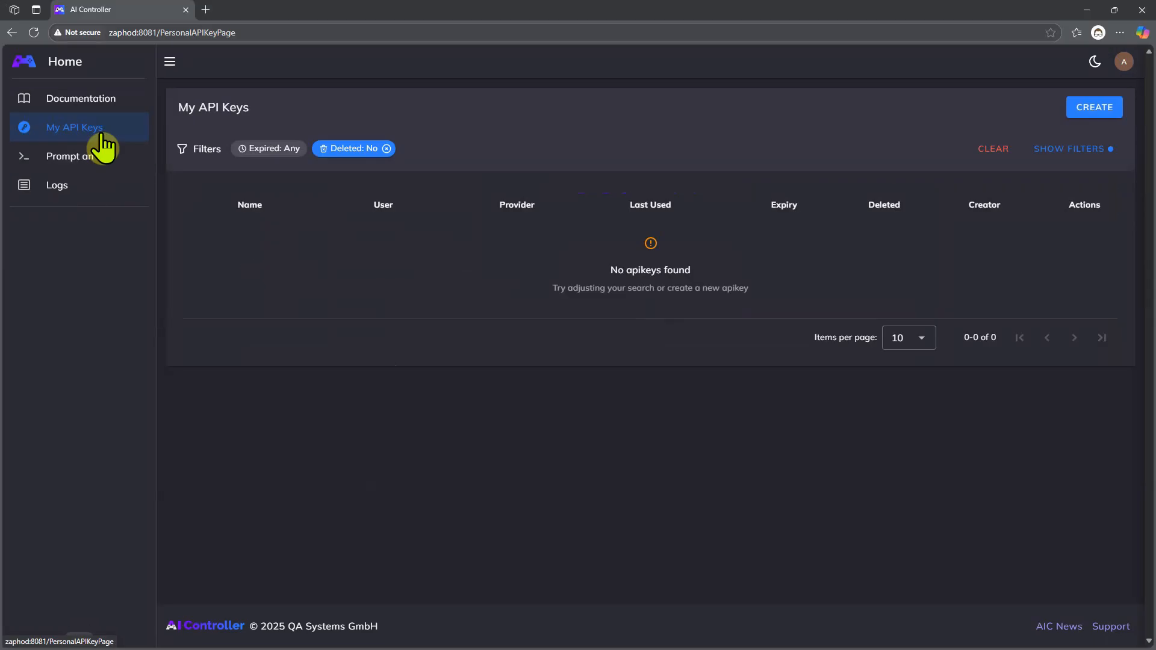
- Create API key openai1 for the openai provider, expiring 2025-06-30
left_click(1095, 111)
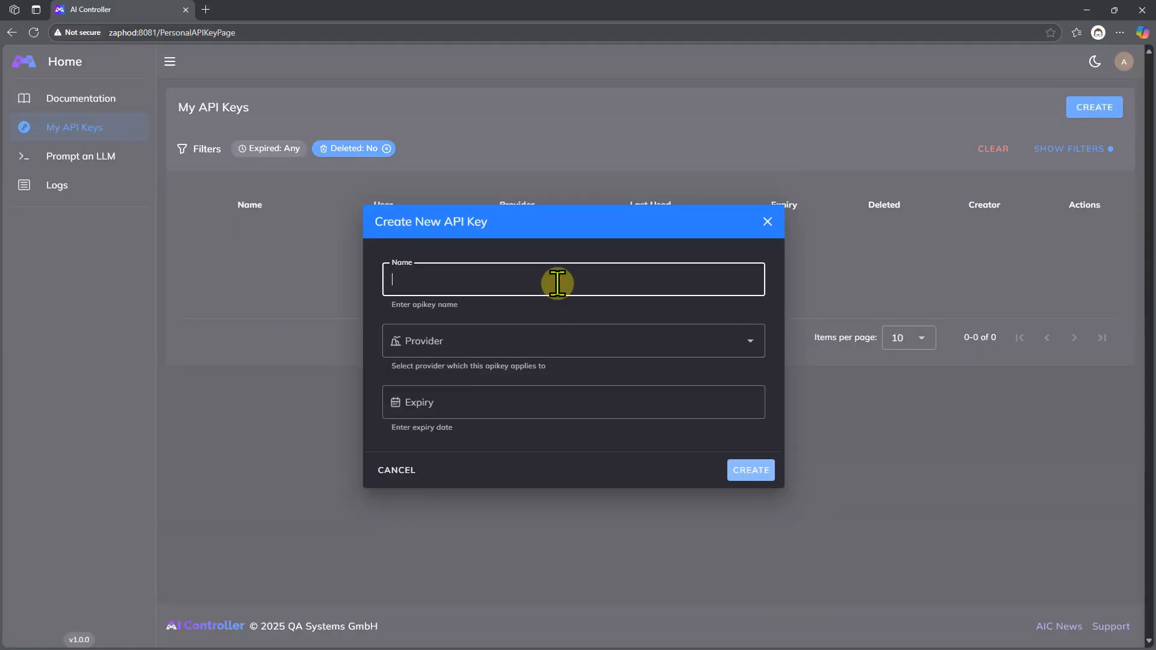
type("openai1")
left_click(550, 339)
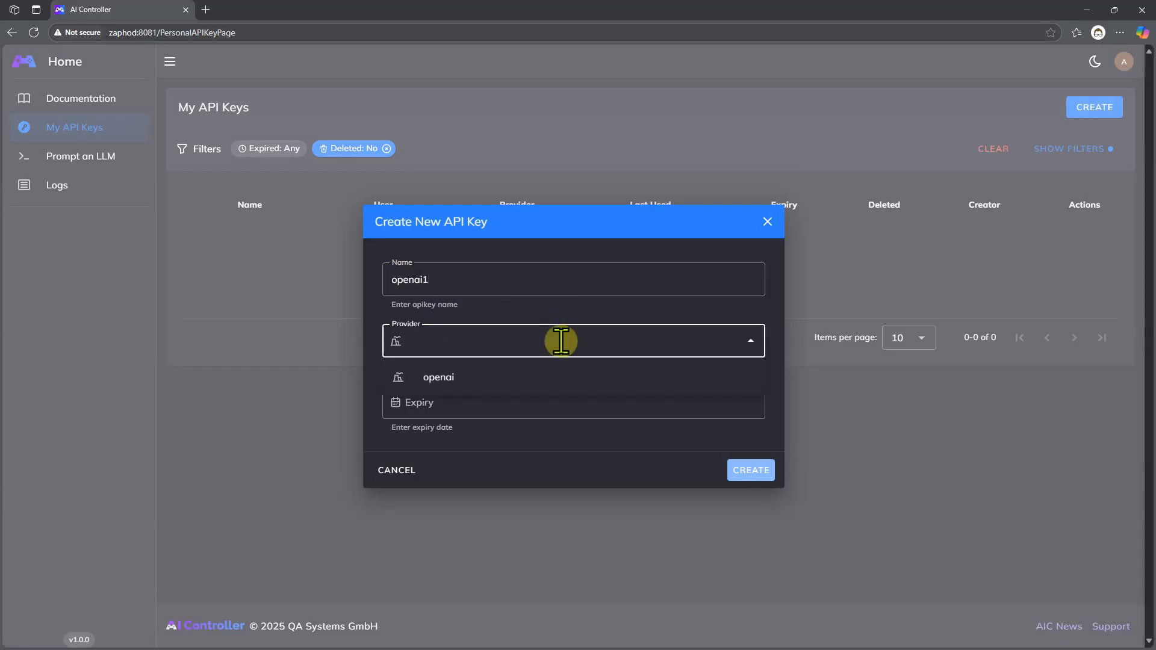
left_click(548, 376)
left_click(550, 402)
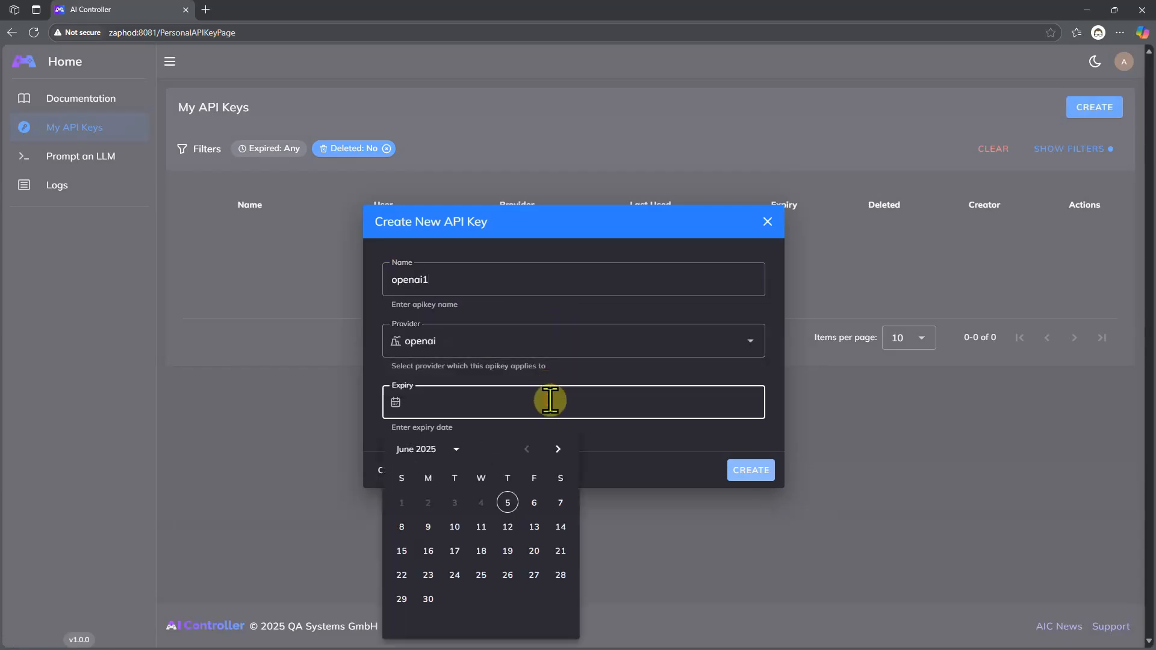
left_click(429, 599)
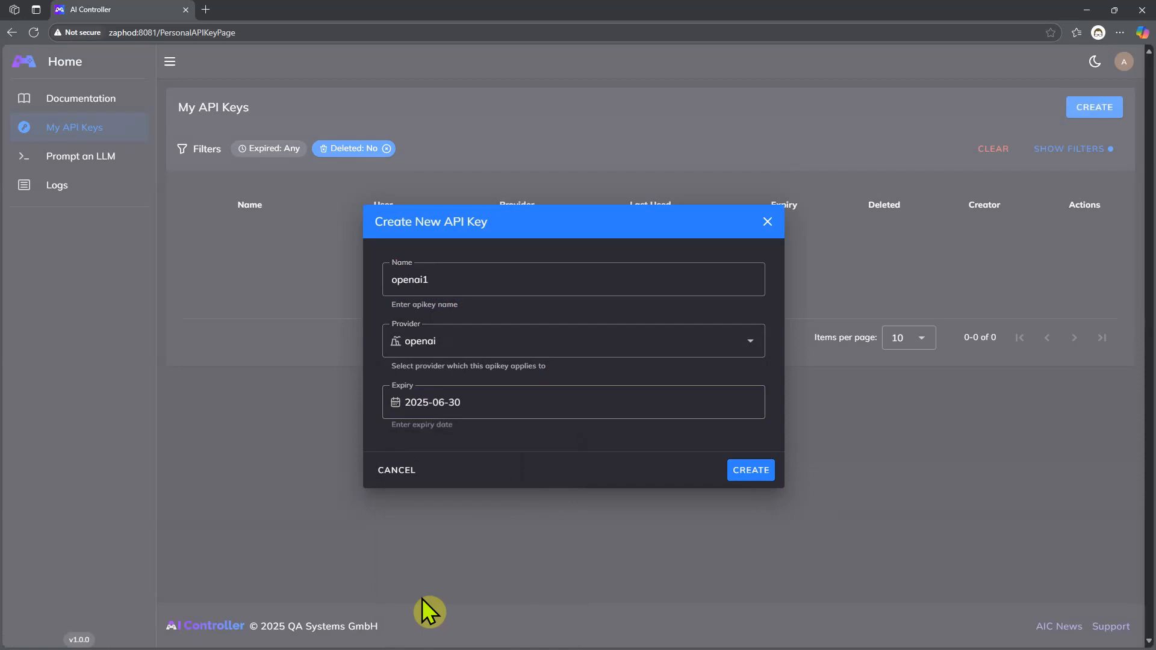
left_click(749, 471)
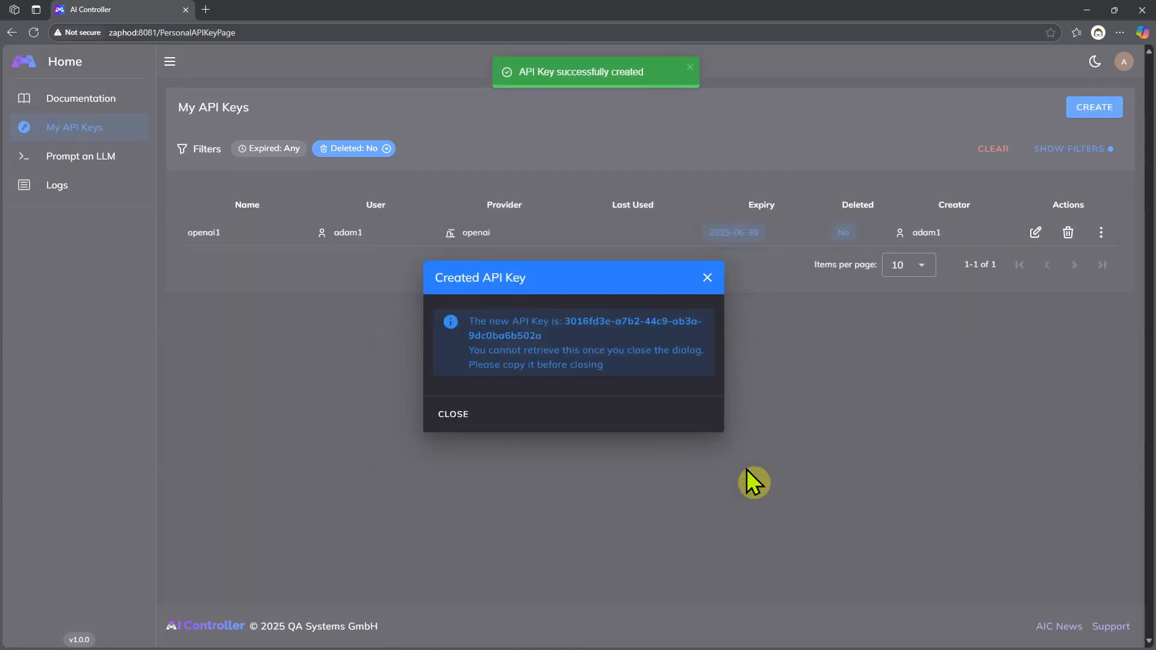
- Copy the generated key, close the notice, and switch to VS Code
left_click_drag(566, 321, 554, 339)
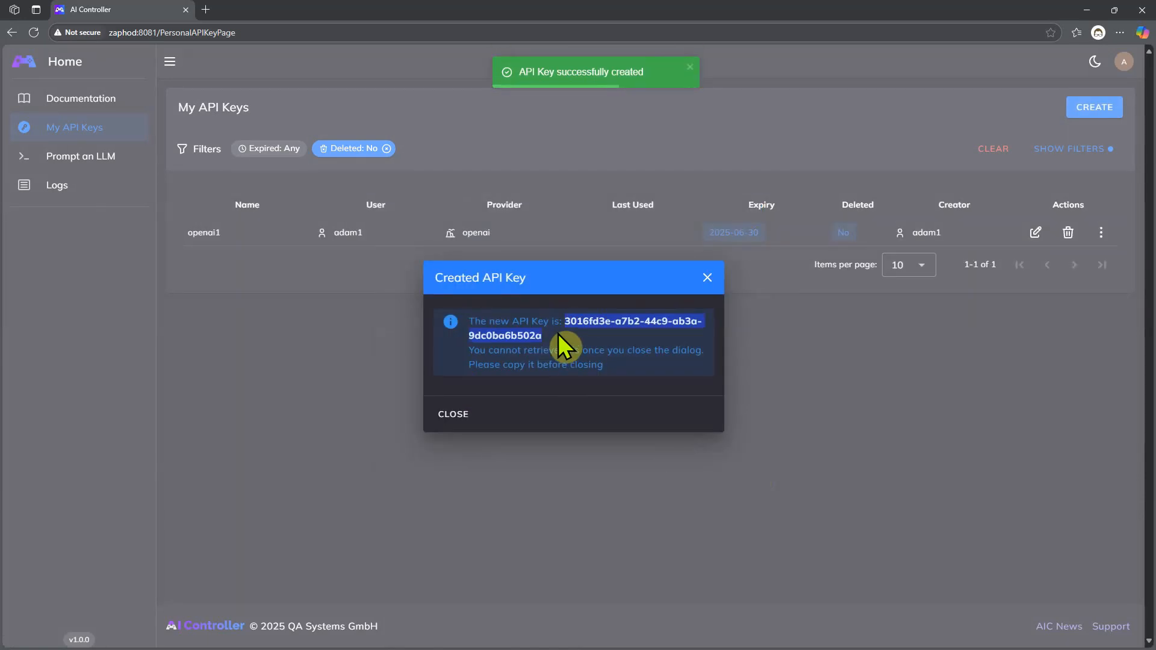
key("ctrl+c")
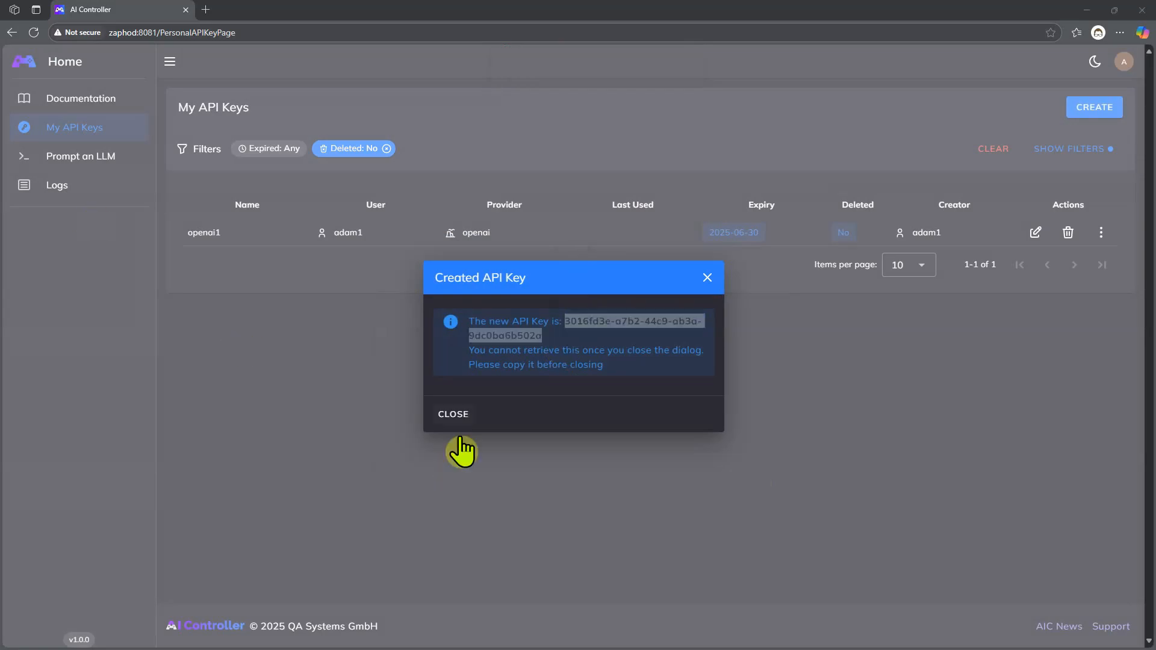
left_click(453, 414)
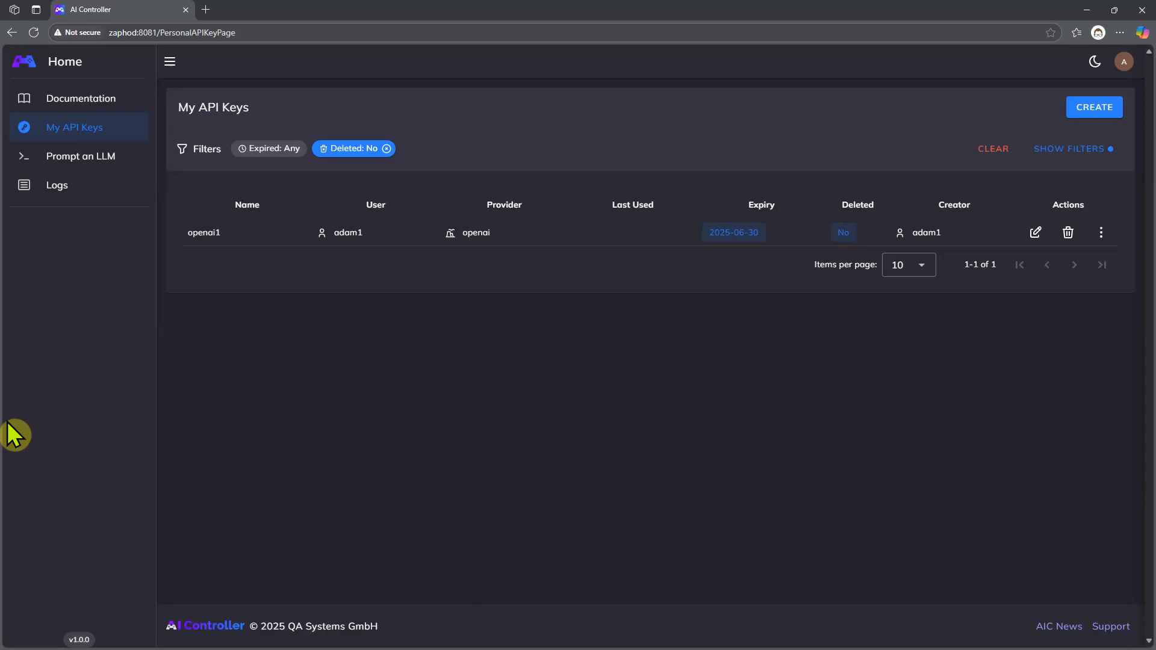
key("alt+Tab")
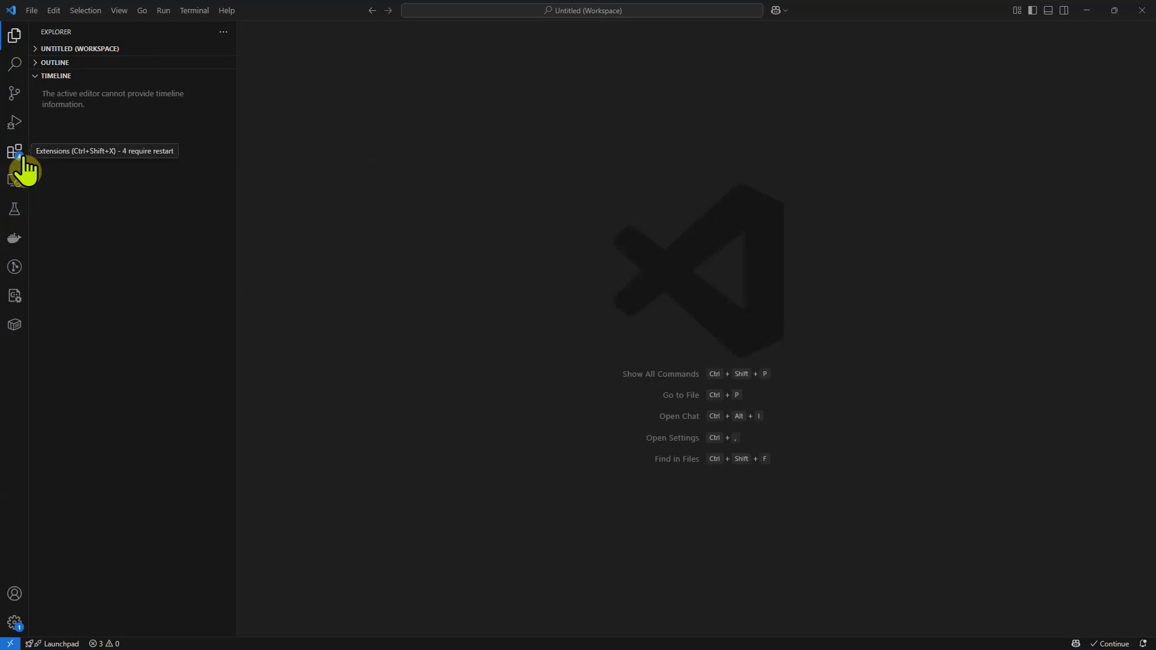
- Find the Continue extension and restart extensions so Continue activates
left_click(23, 159)
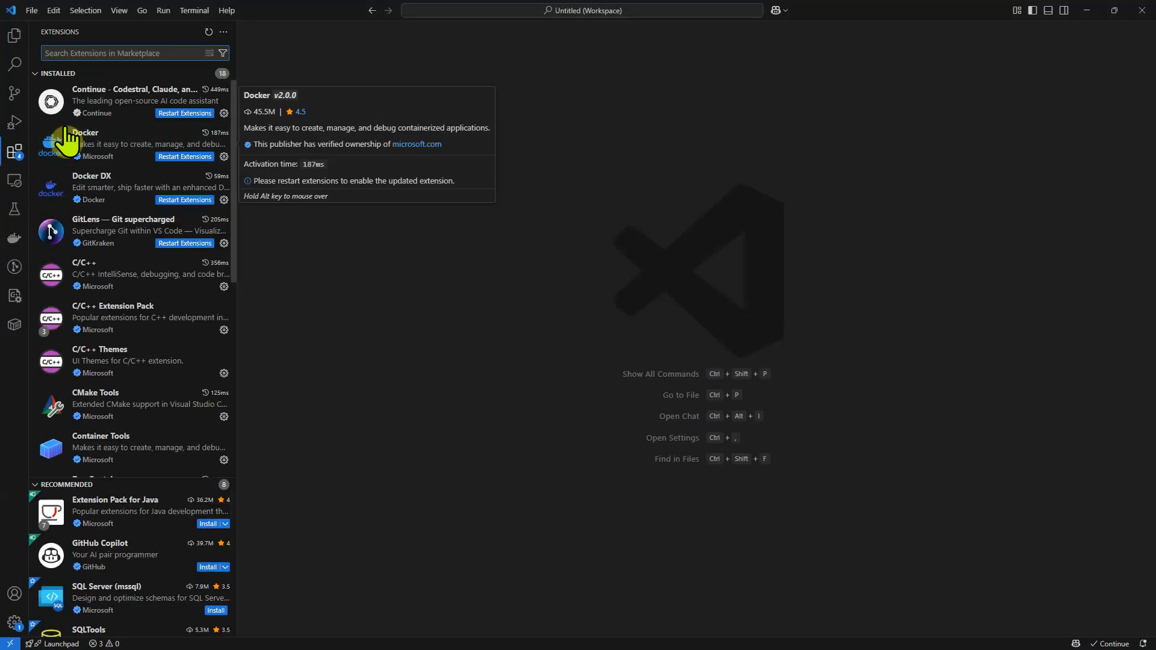
left_click(73, 52)
type("continue")
left_click(96, 94)
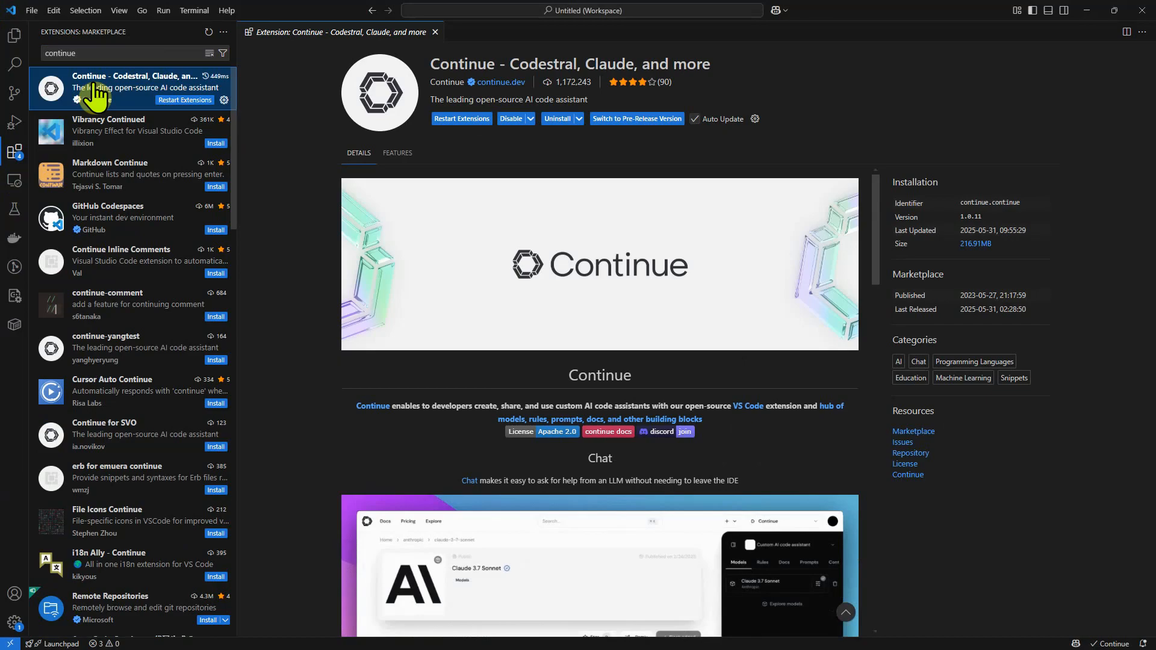
left_click(463, 121)
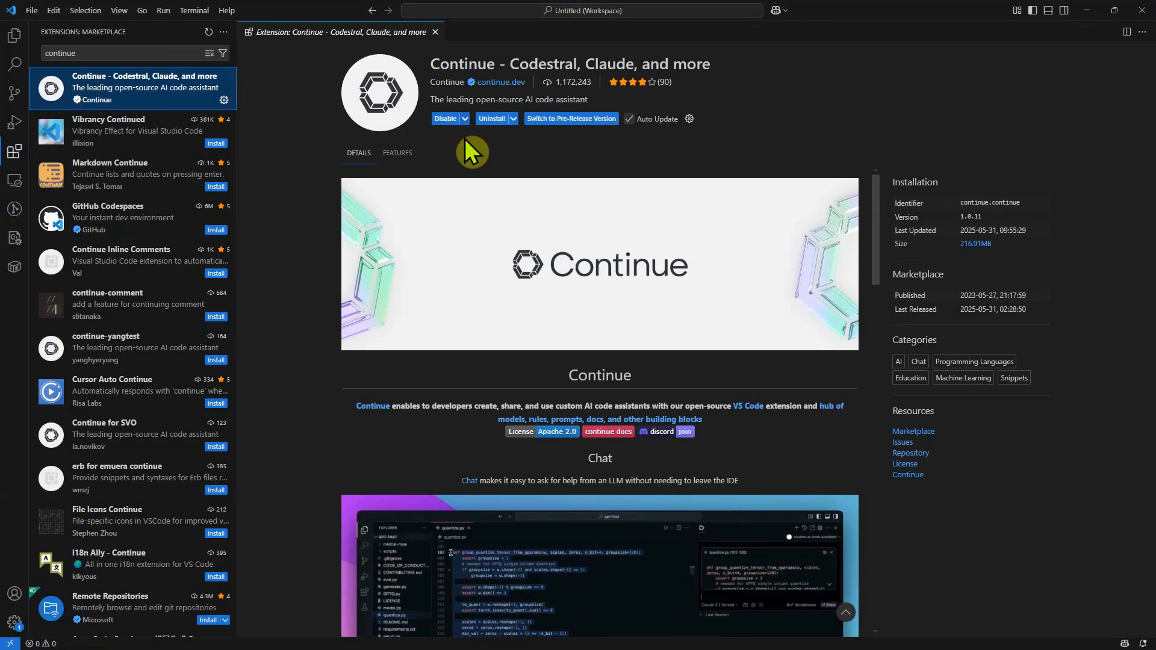
- Return to Explorer and open the chat side panel from the Copilot title-bar menu
left_click(15, 36)
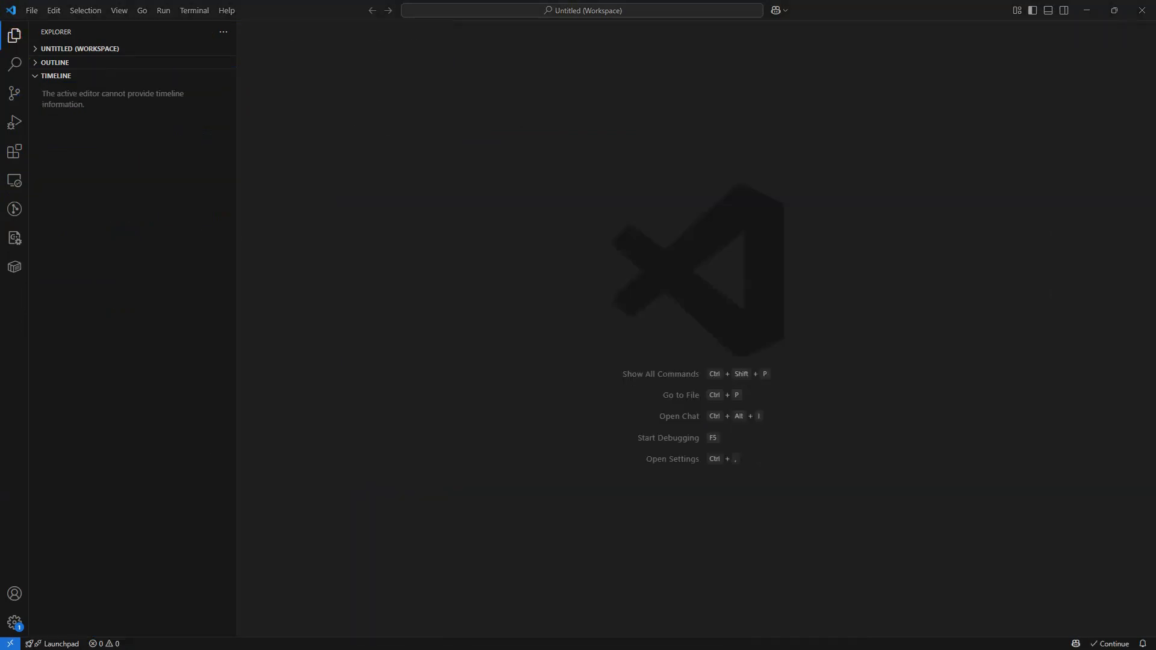
left_click(789, 15)
left_click(811, 30)
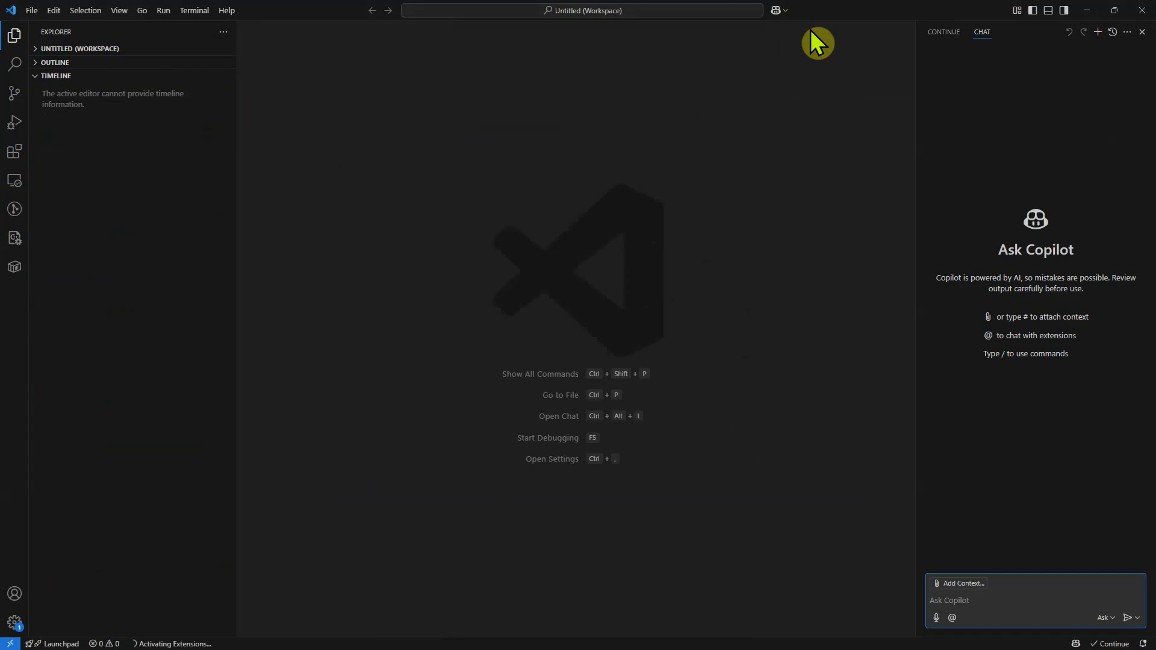
- Open Continue's config.json and change the model from gpt-4o to gpt-4.1-mini
left_click(933, 36)
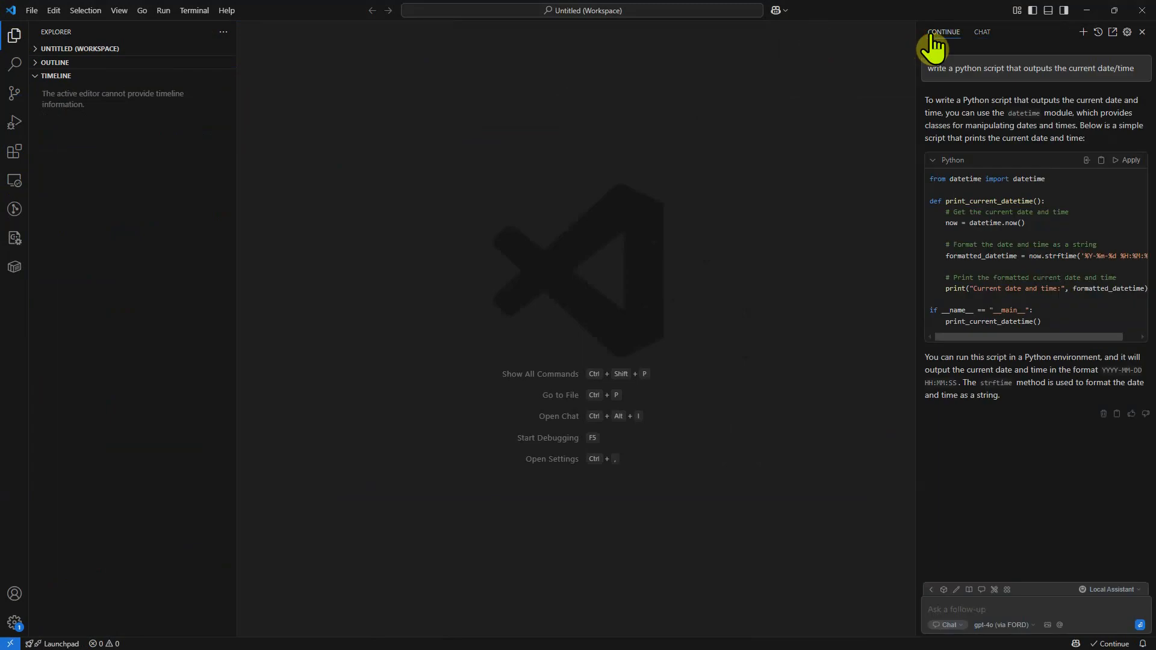
left_click(1107, 590)
left_click(1146, 549)
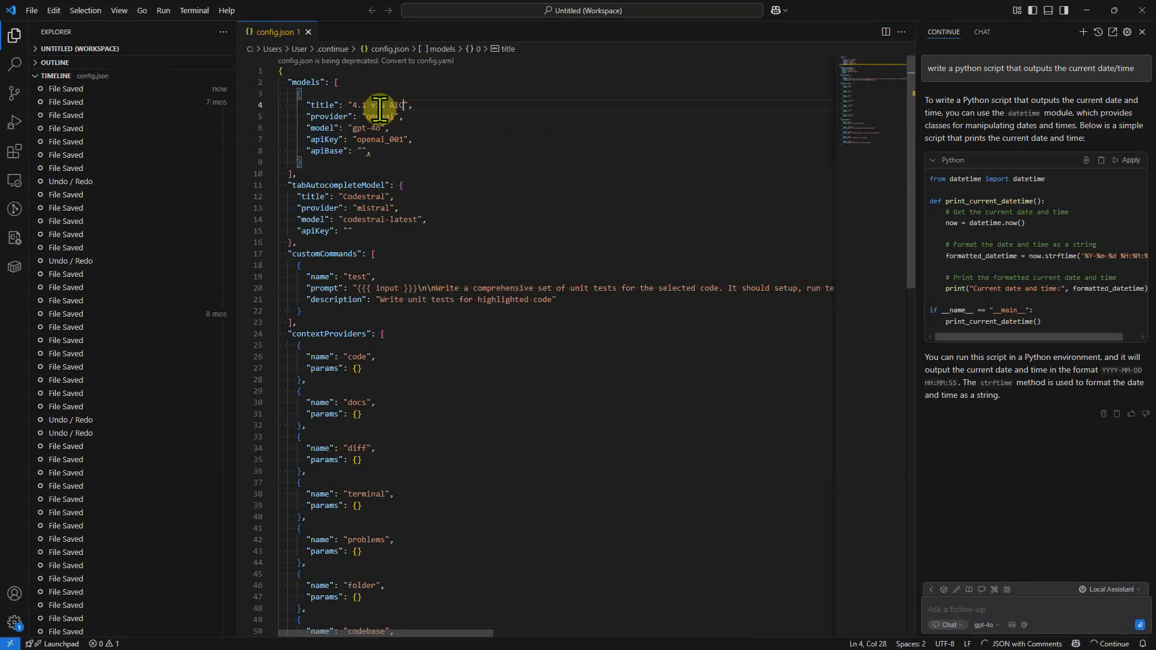
left_click(381, 128)
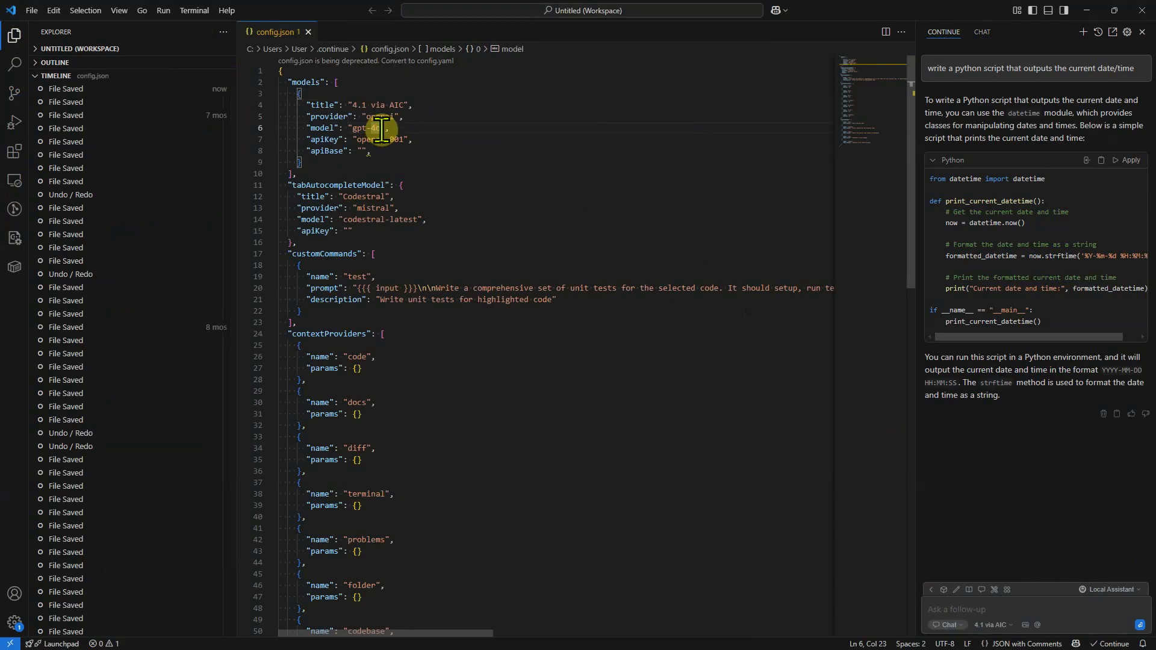
left_click_drag(382, 129, 376, 128)
type(".1-mini")
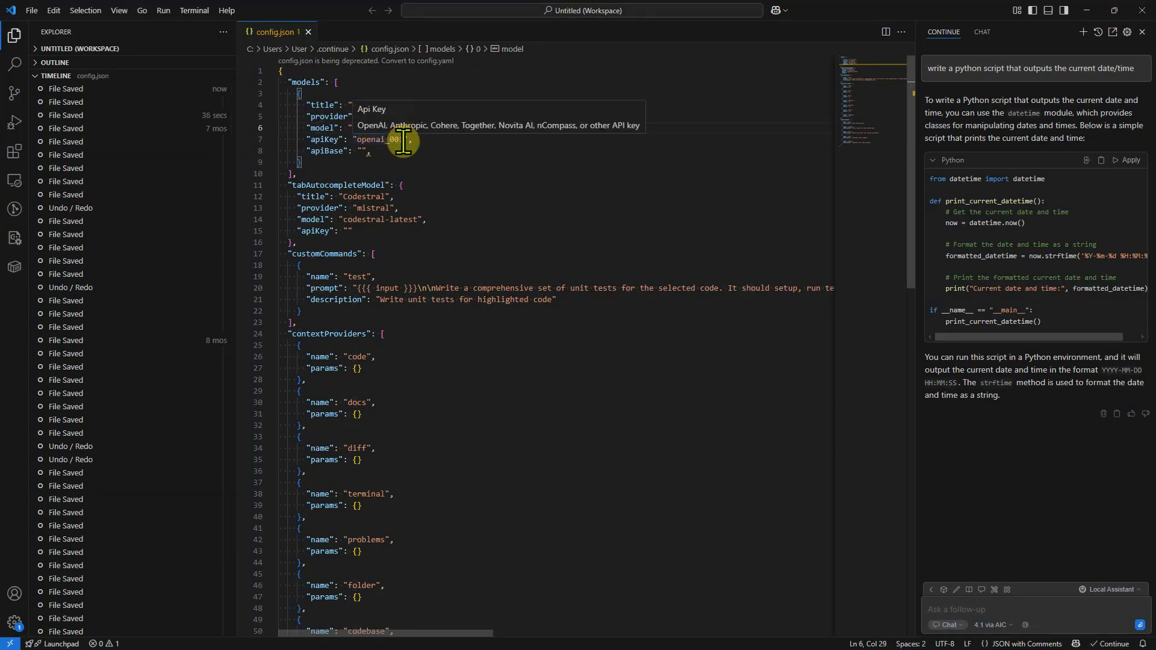
left_click_drag(405, 140, 359, 141)
key("ctrl+v")
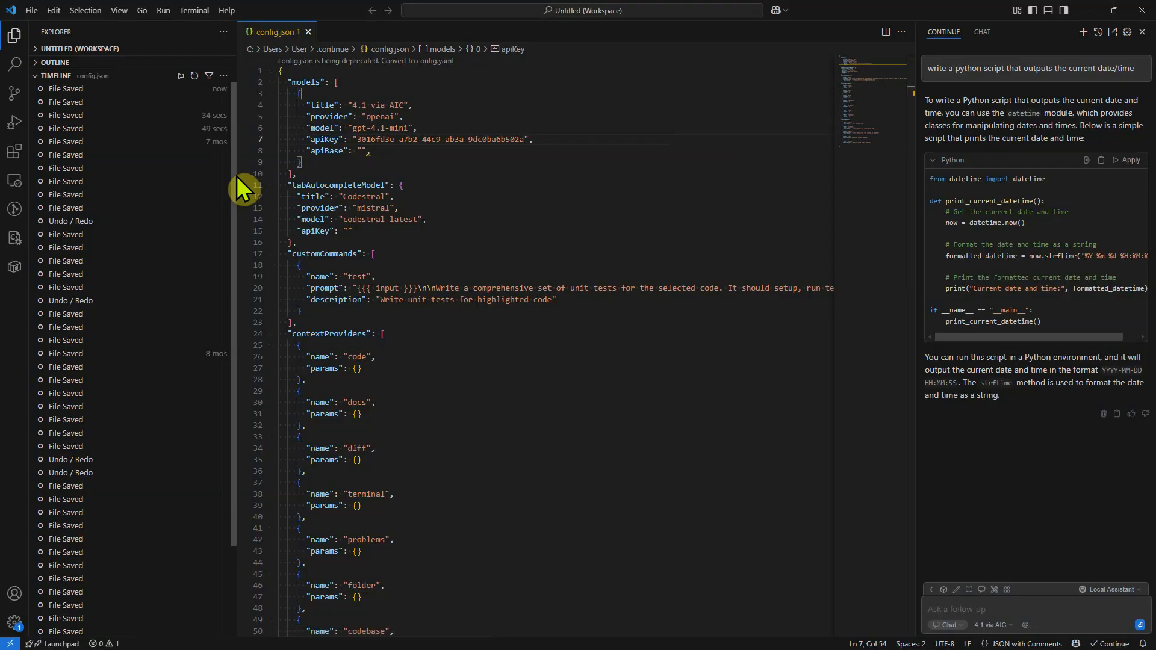
key("alt+Tab")
left_click(158, 31)
left_click_drag(157, 31, 106, 32)
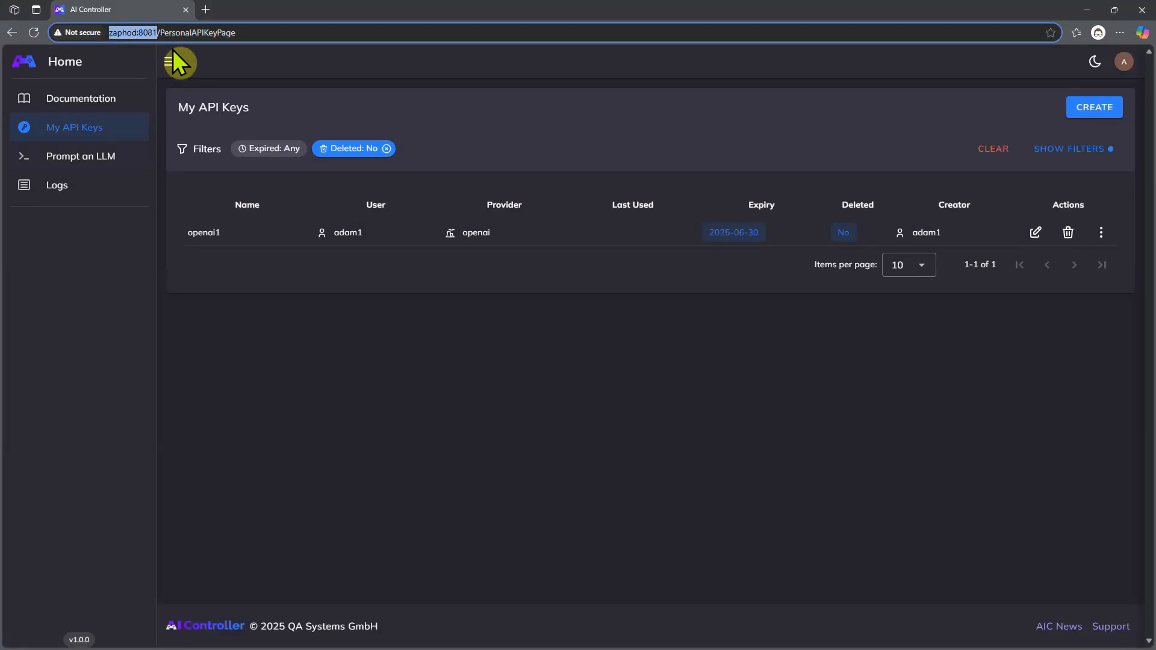
key("alt+Tab")
left_click(364, 151)
key("ctrl+v")
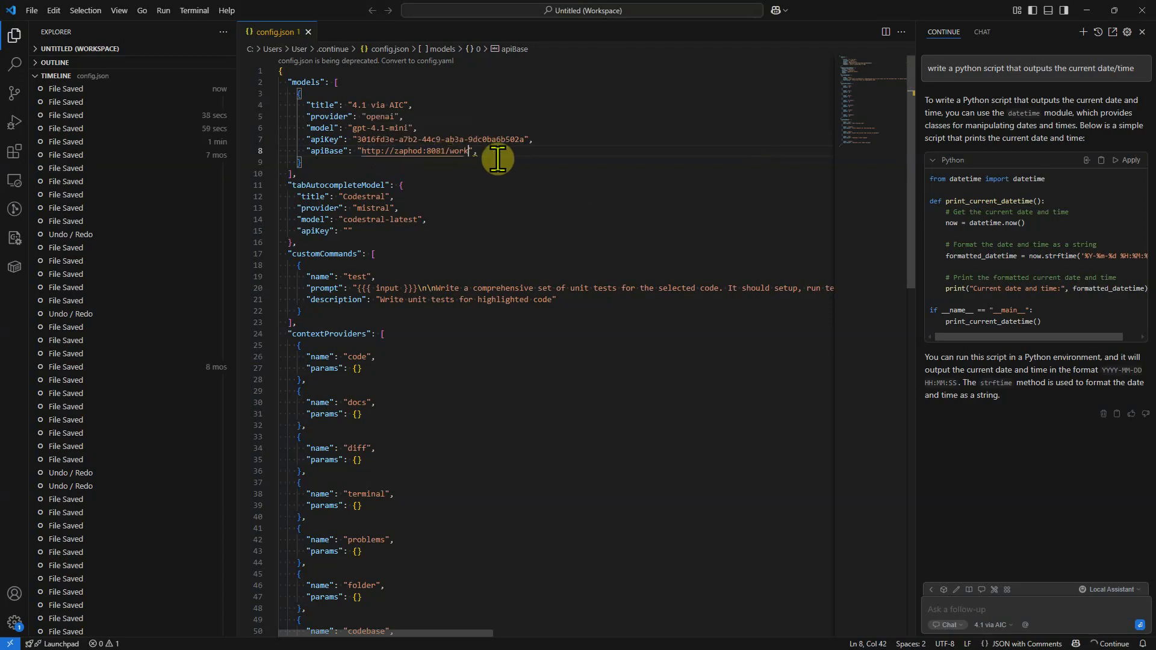
type("work")
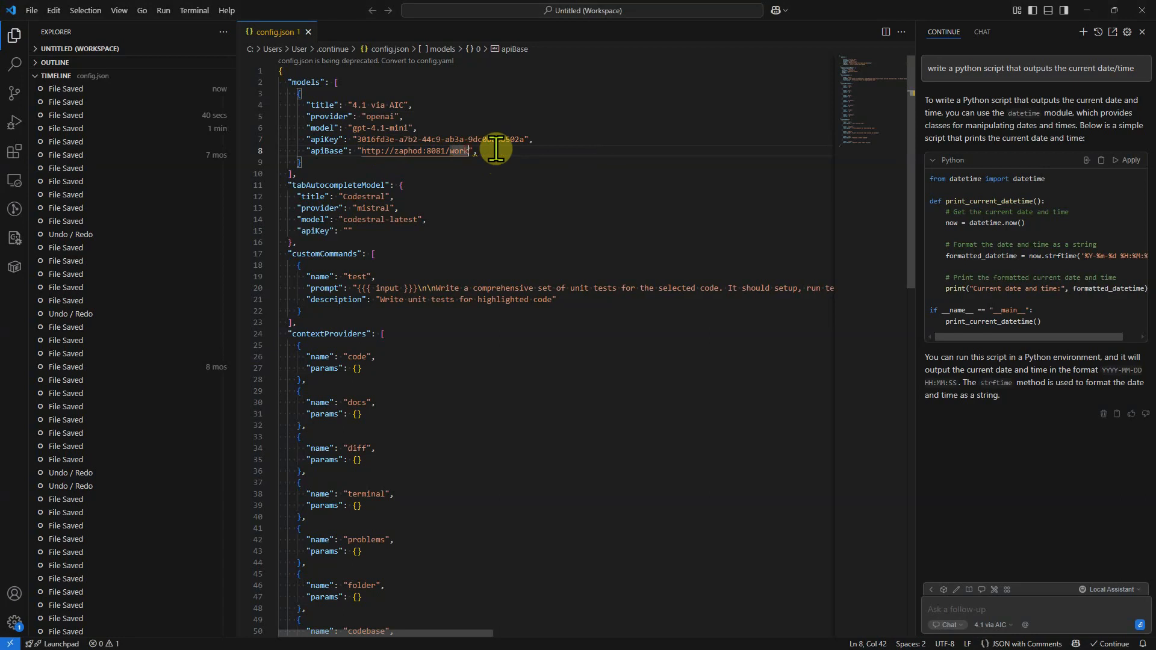
type("/")
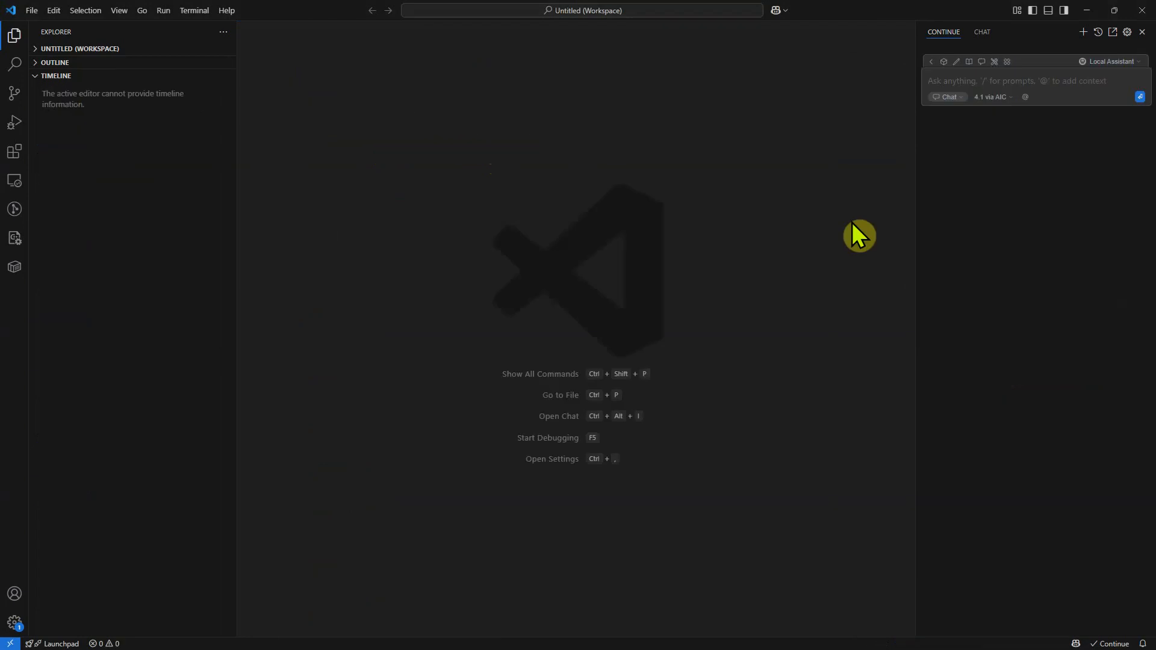
- Send the prompt 'hello via vscode' in the Continue chat
left_click(992, 78)
type("hello via vscode")
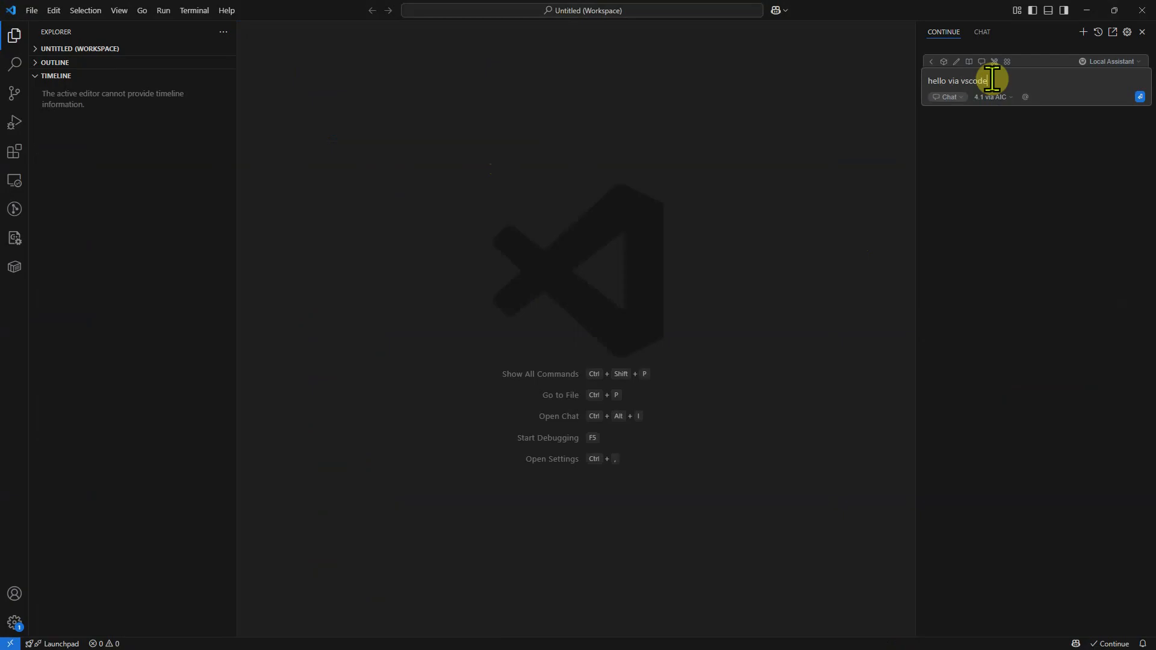
left_click(1138, 97)
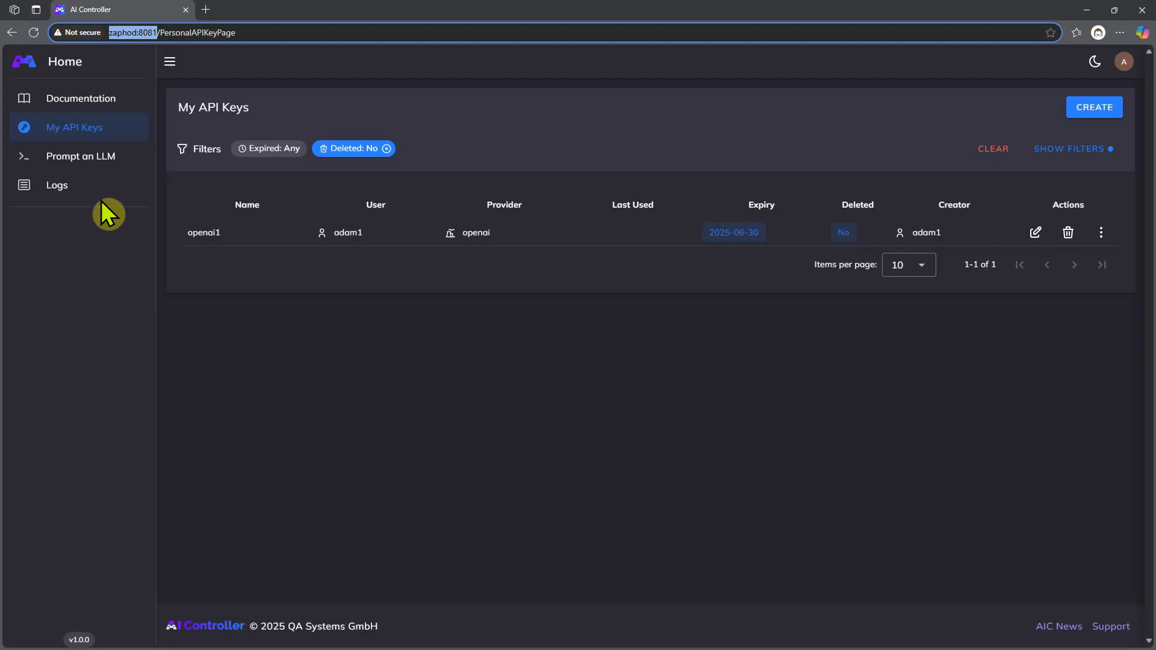
- Review the 09:32:22 hello via vscode Worker entry in Logs, then open the account panel
left_click(91, 185)
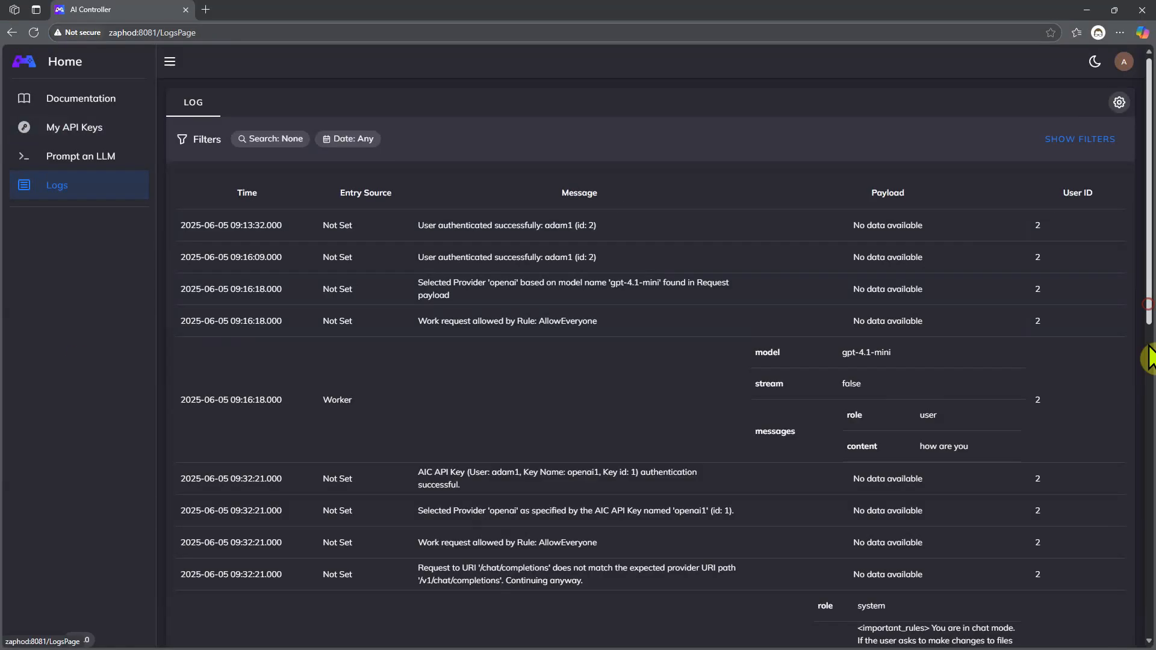
scroll(1151, 362, "down", 10)
scroll(1153, 620, "down", 3)
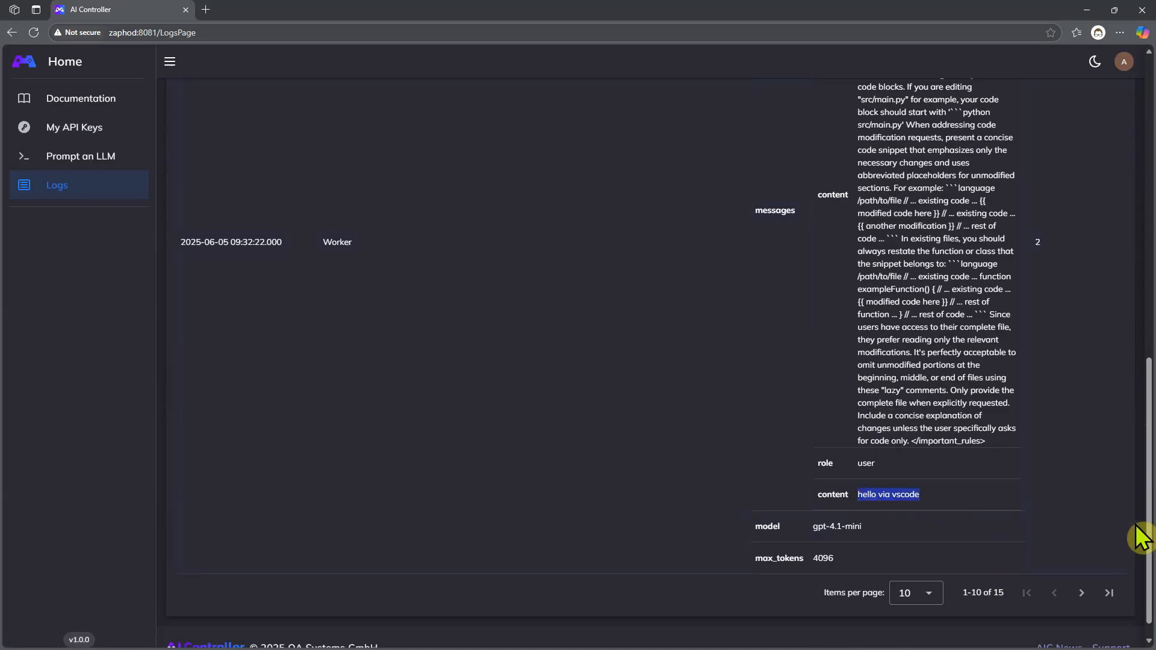
left_click_drag(1148, 536, 1127, 233)
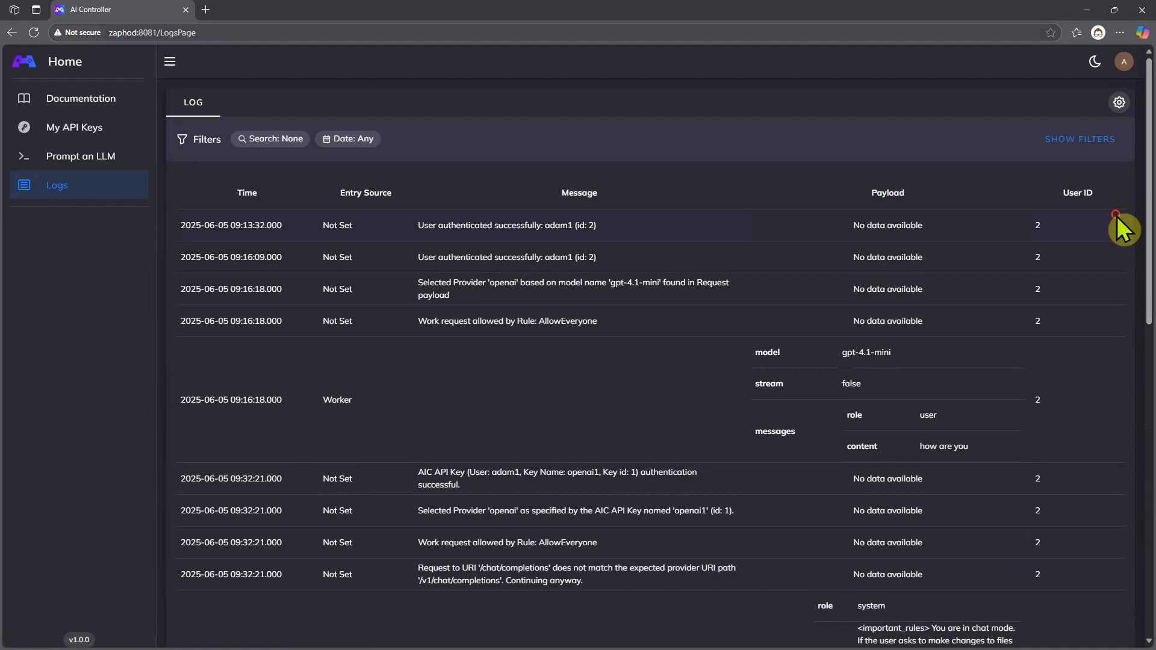
left_click(119, 198)
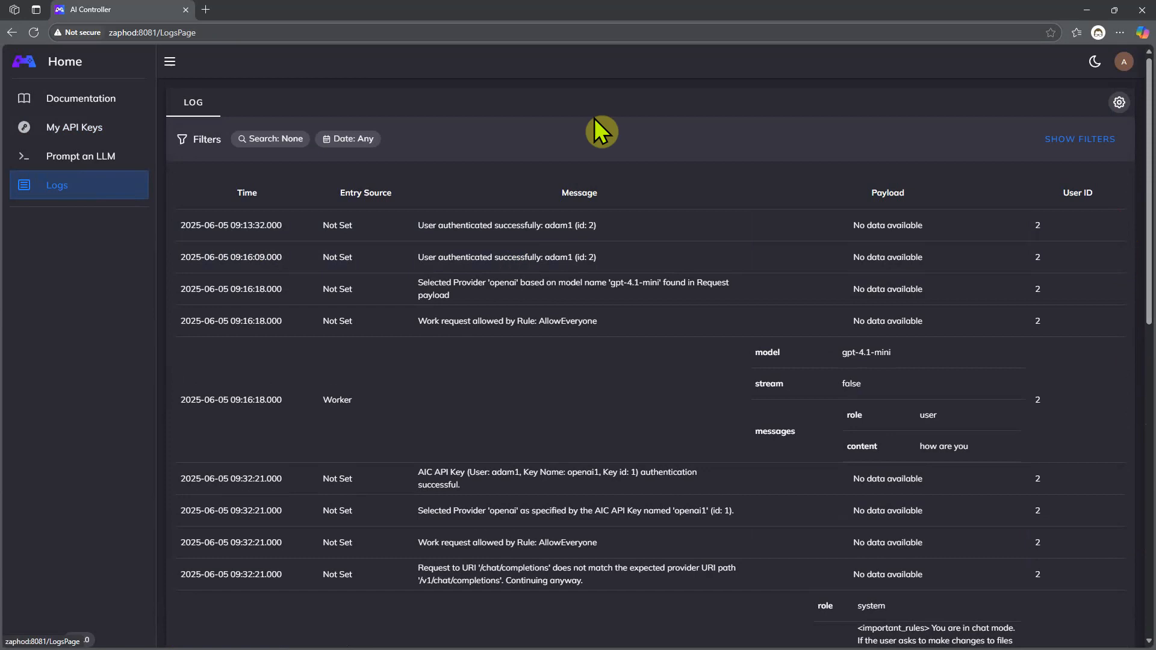
left_click(1124, 63)
left_click(993, 127)
left_click(762, 227)
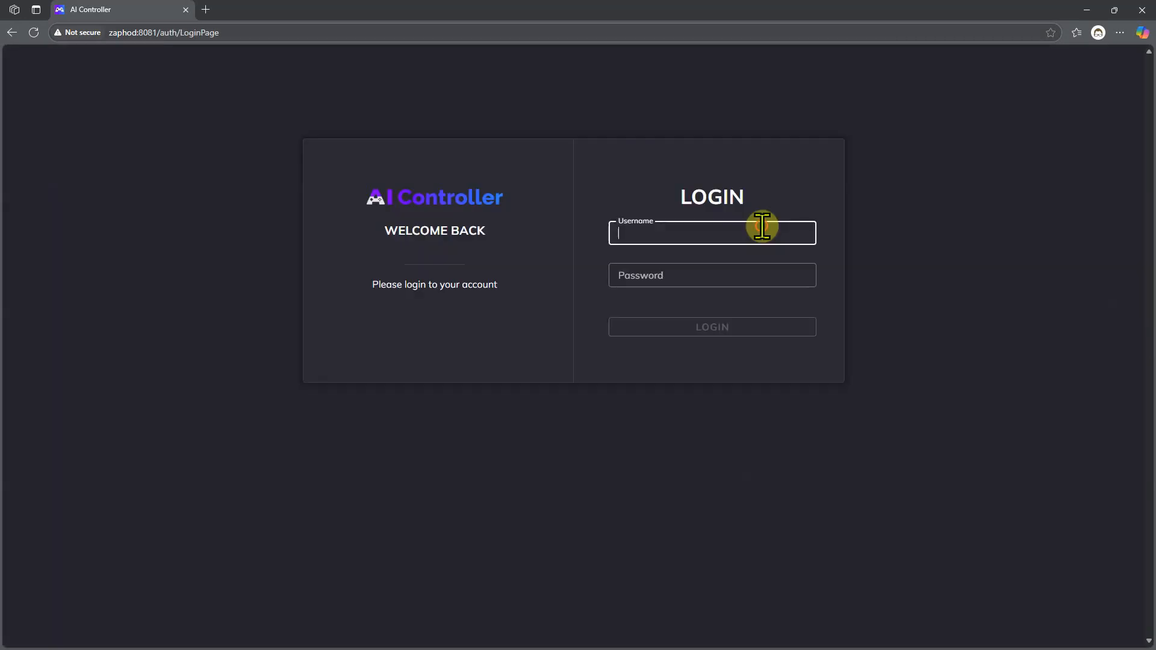
type("admin")
key("Tab")
type("••••••")
left_click(736, 327)
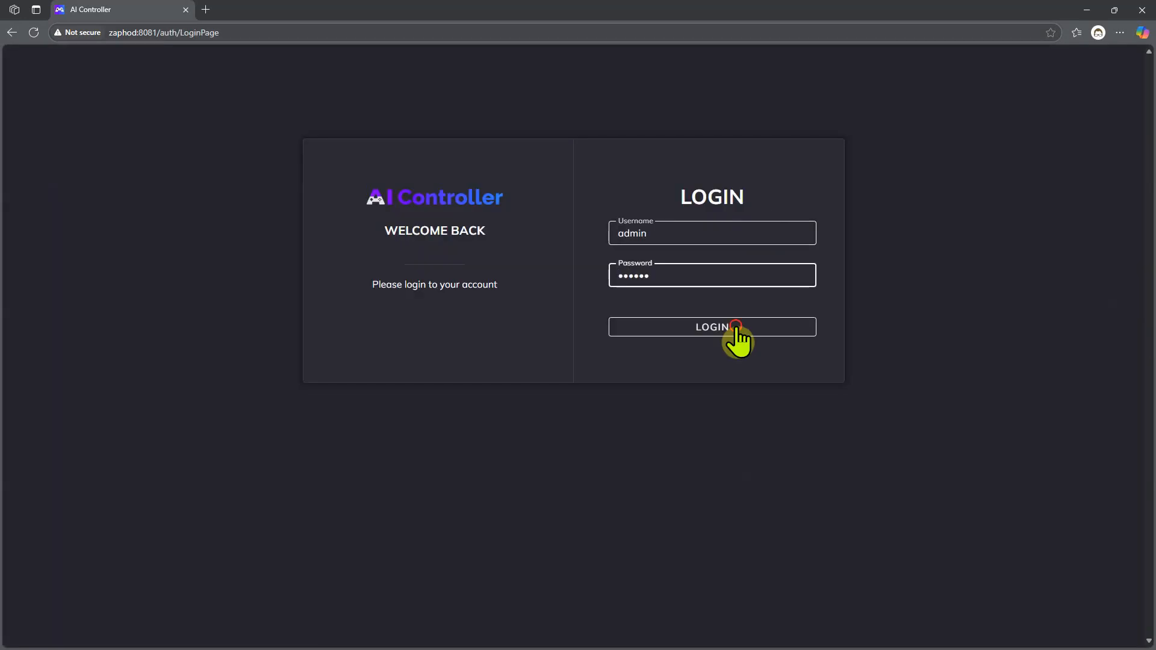
left_click(57, 229)
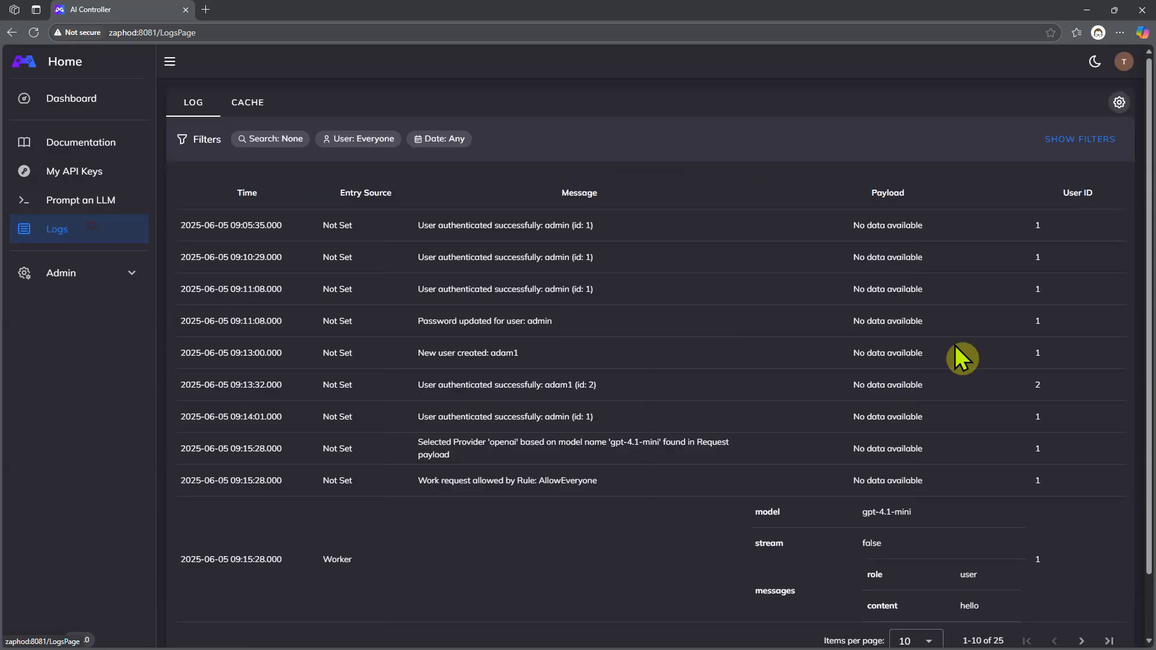
scroll(1144, 361, "down", 1)
left_click(1082, 589)
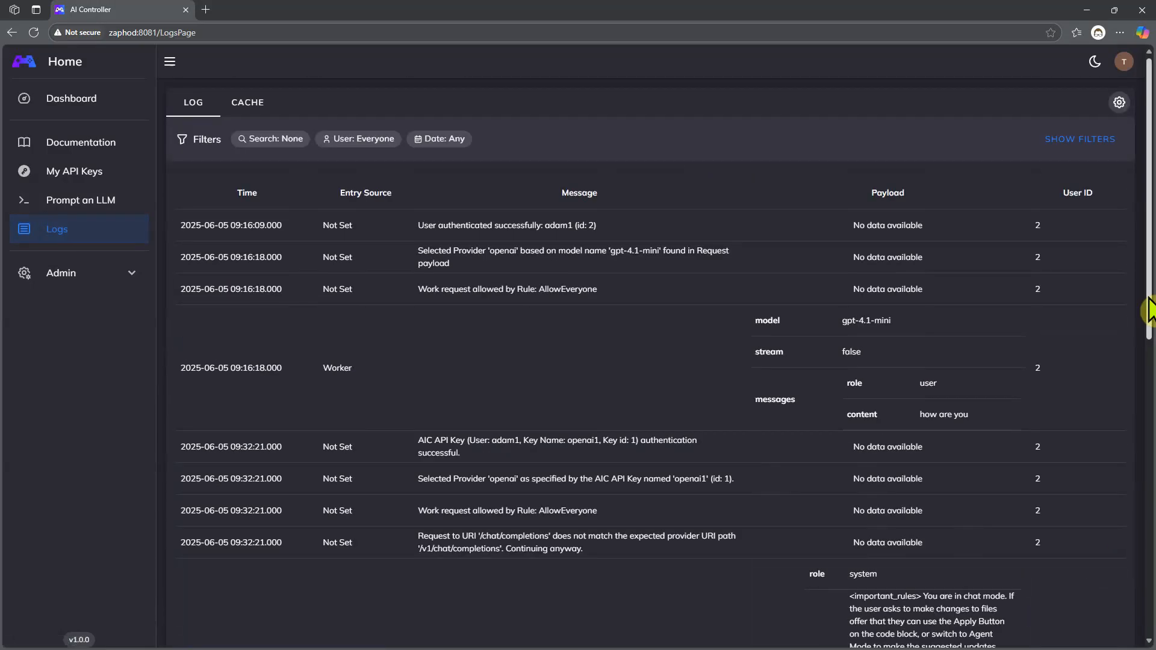
left_click_drag(1144, 320, 1107, 580)
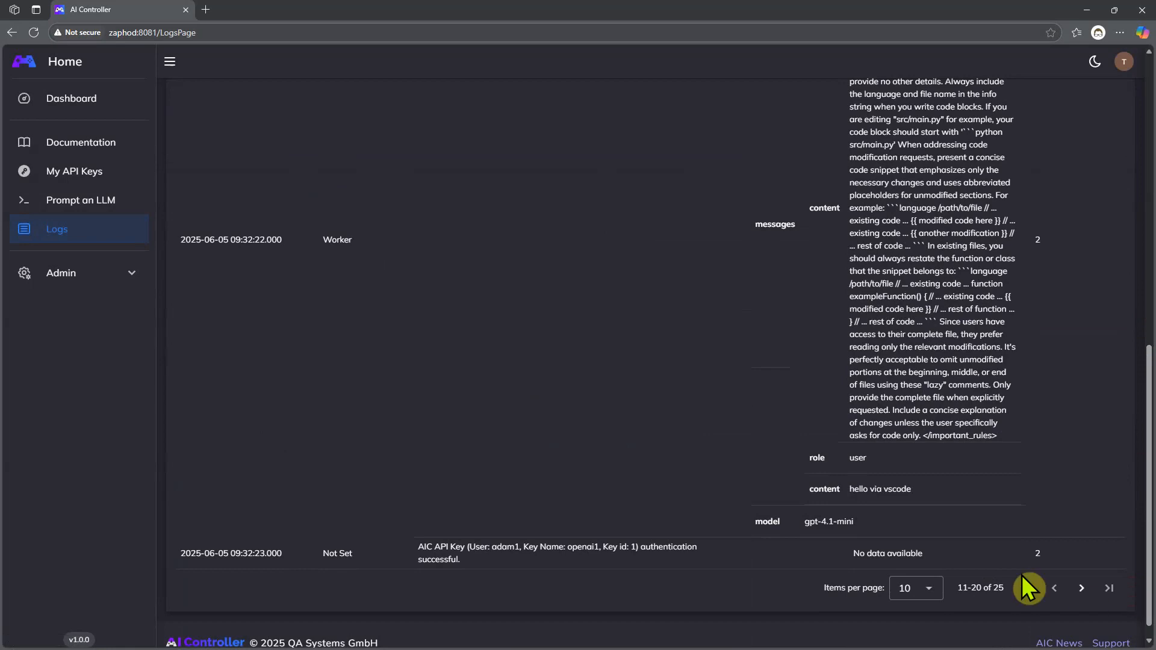
left_click_drag(922, 491, 857, 493)
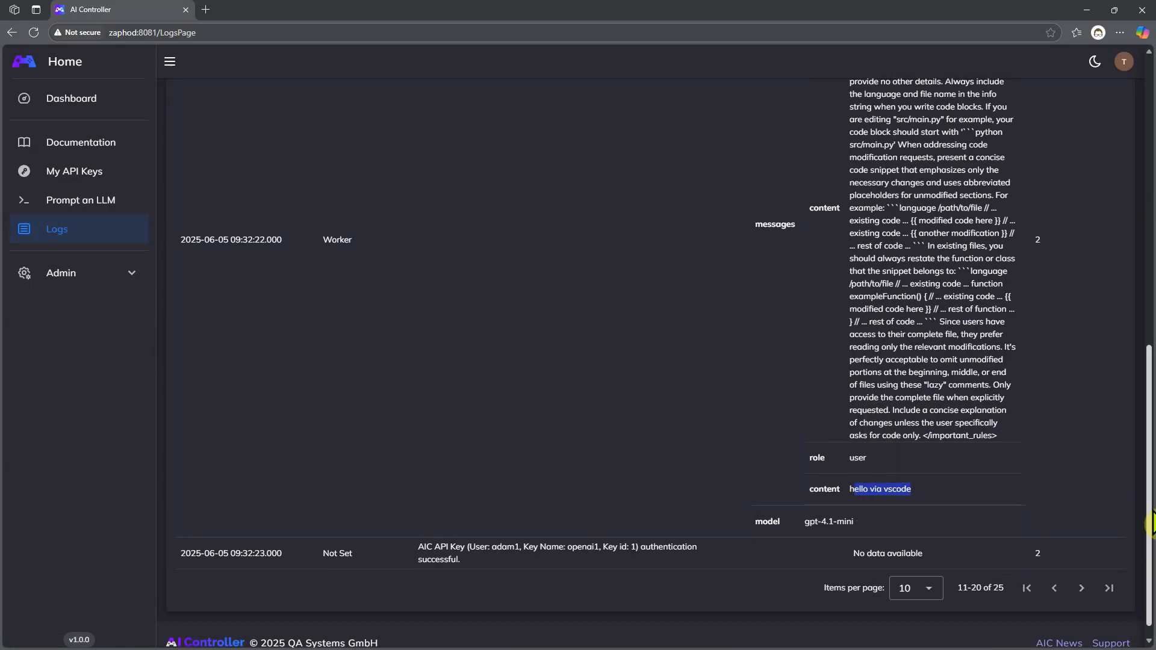
left_click_drag(1150, 512, 1136, 232)
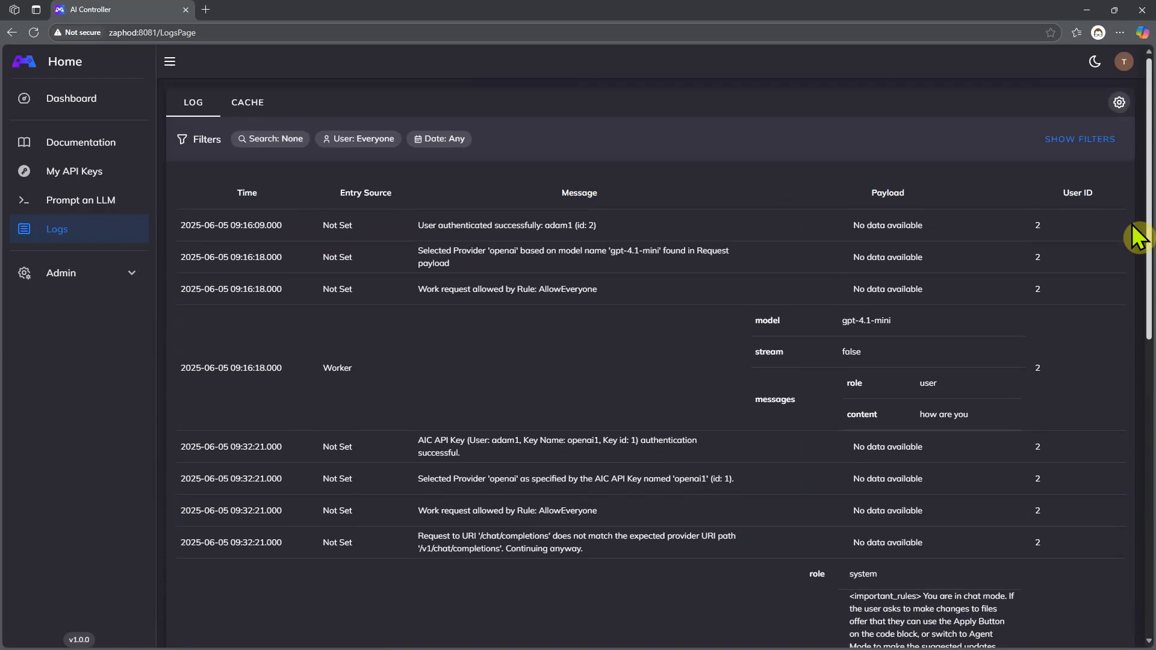
- Browse the CACHE tab's cached rows, then open the Dashboard showing 4 total requests
left_click(238, 100)
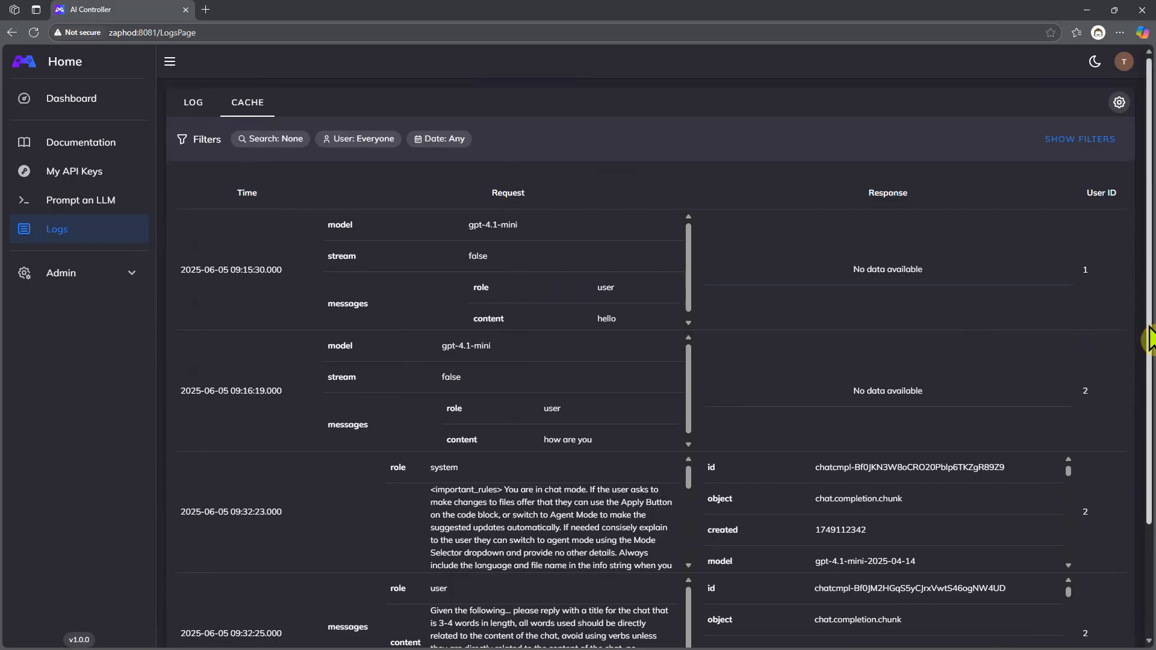
left_click_drag(1150, 338, 1147, 435)
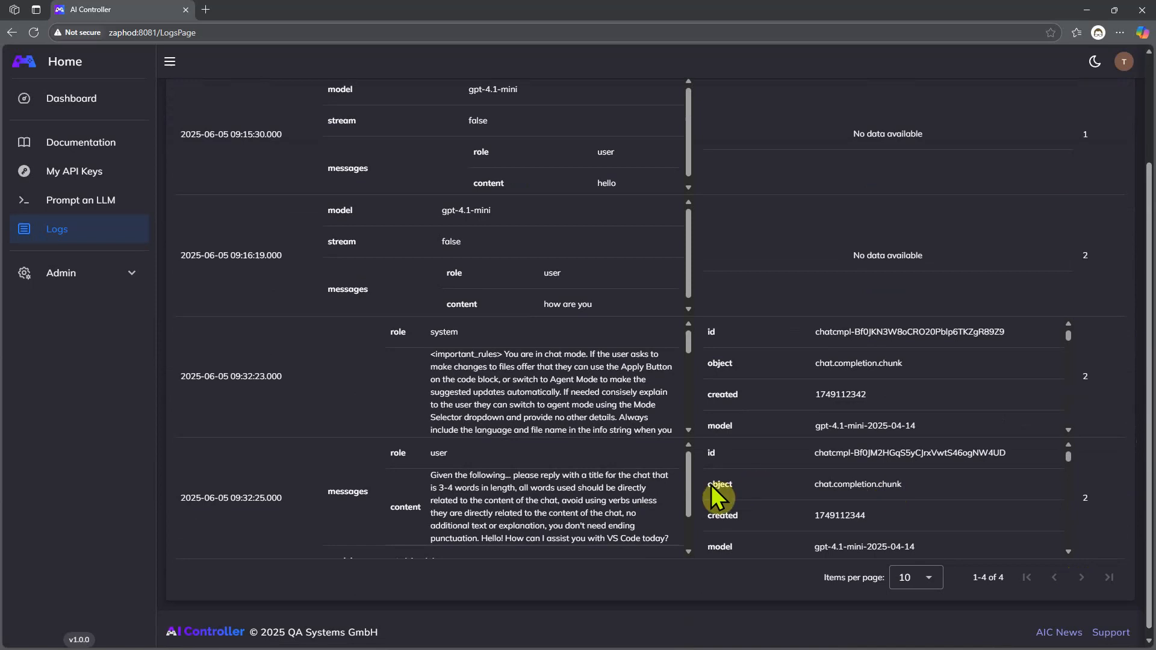
left_click_drag(689, 489, 689, 512)
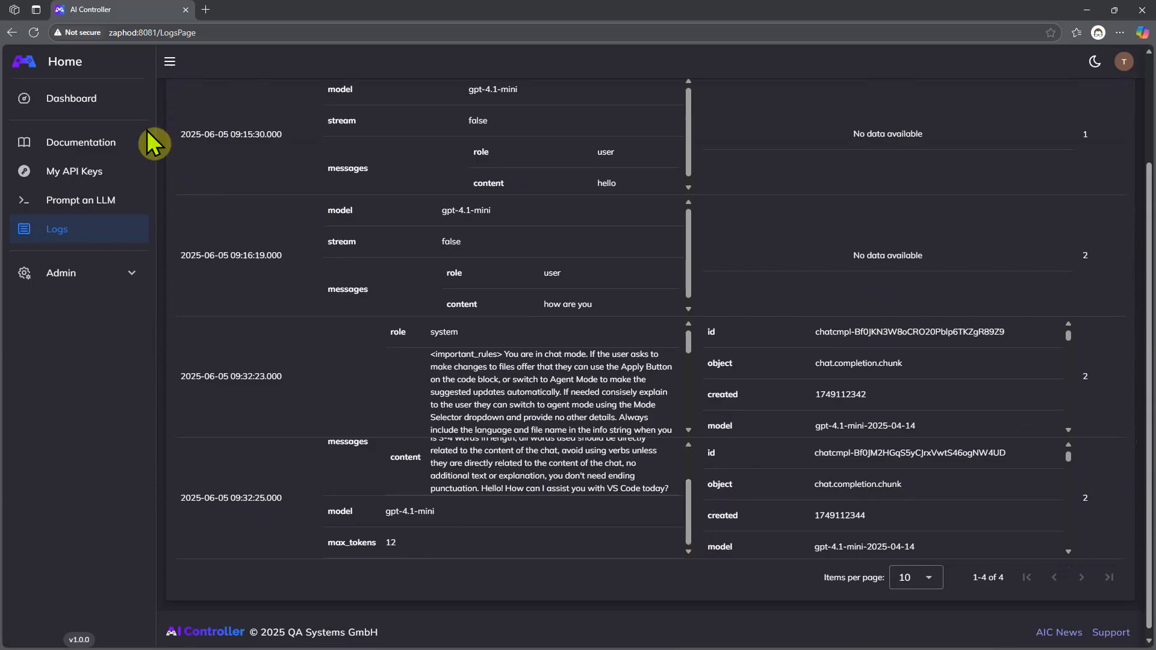
left_click(102, 103)
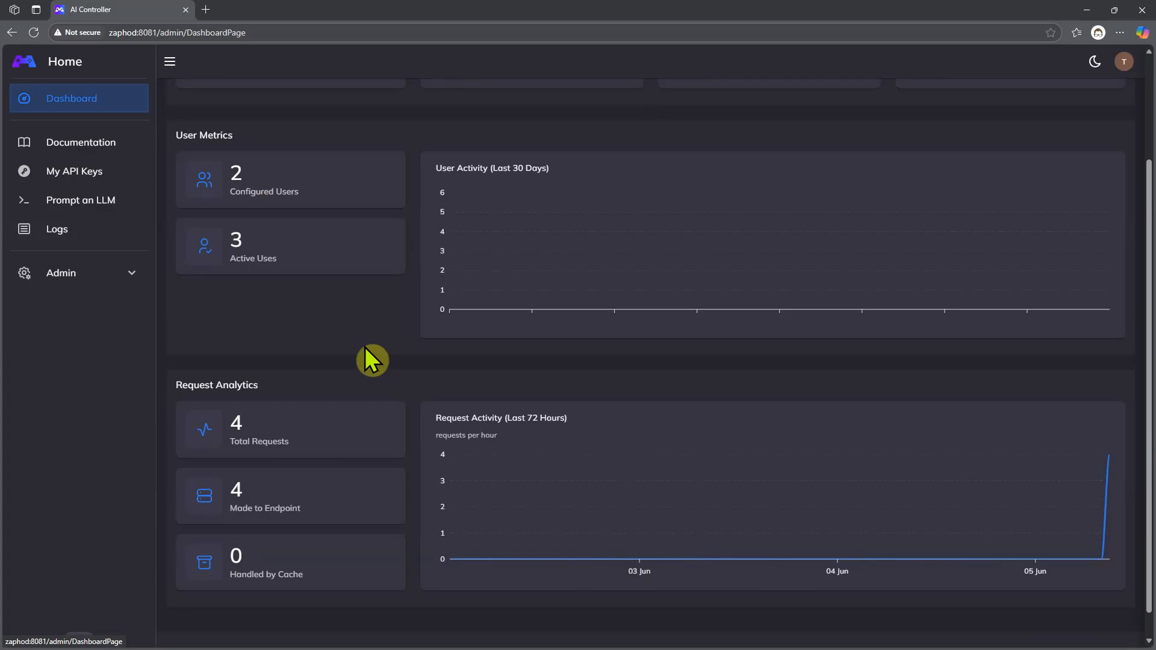
- Expand Admin in the sidebar and open the API Keys management page
left_click(127, 278)
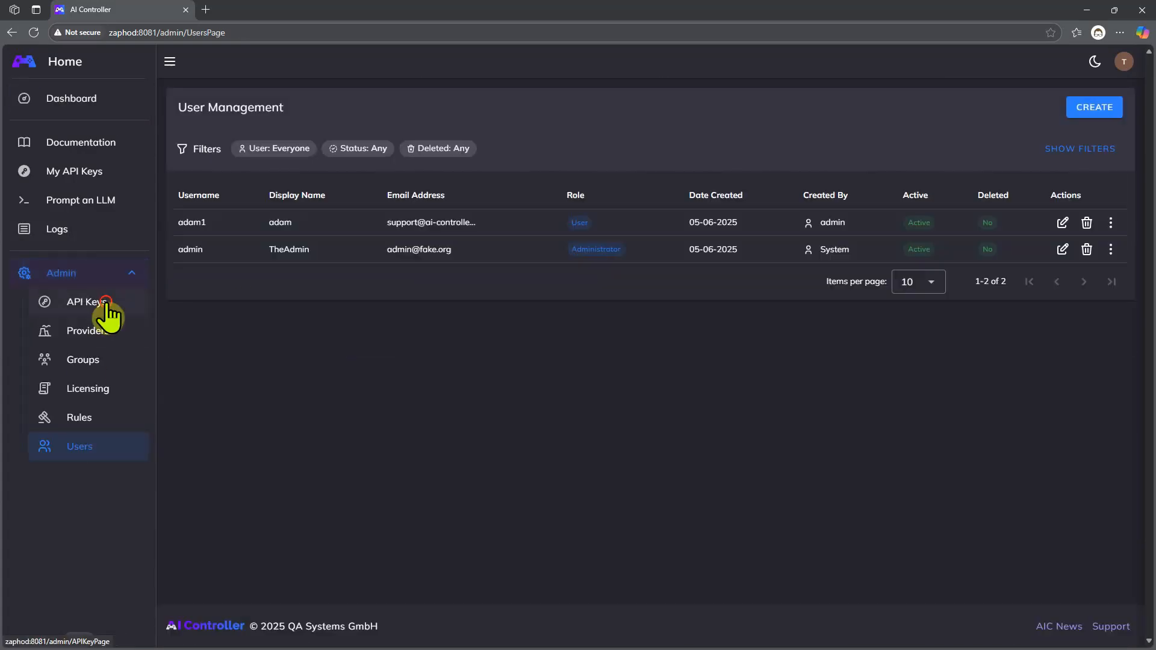
left_click(108, 303)
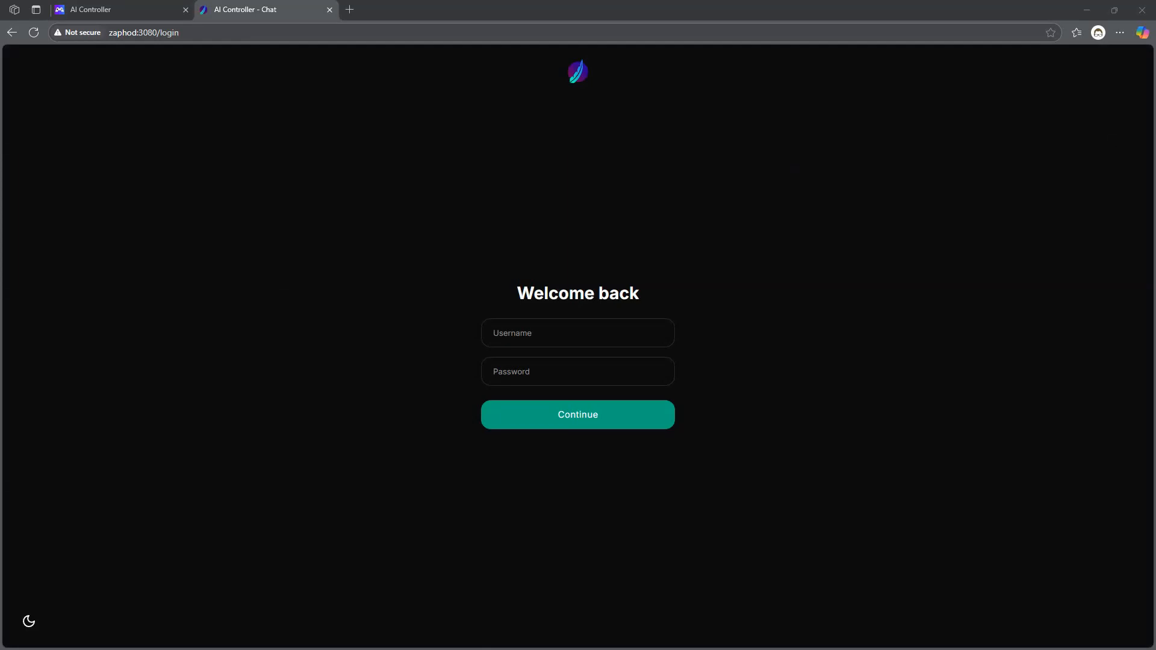
- Sign in to LibreChat with the username and password
left_click(595, 330)
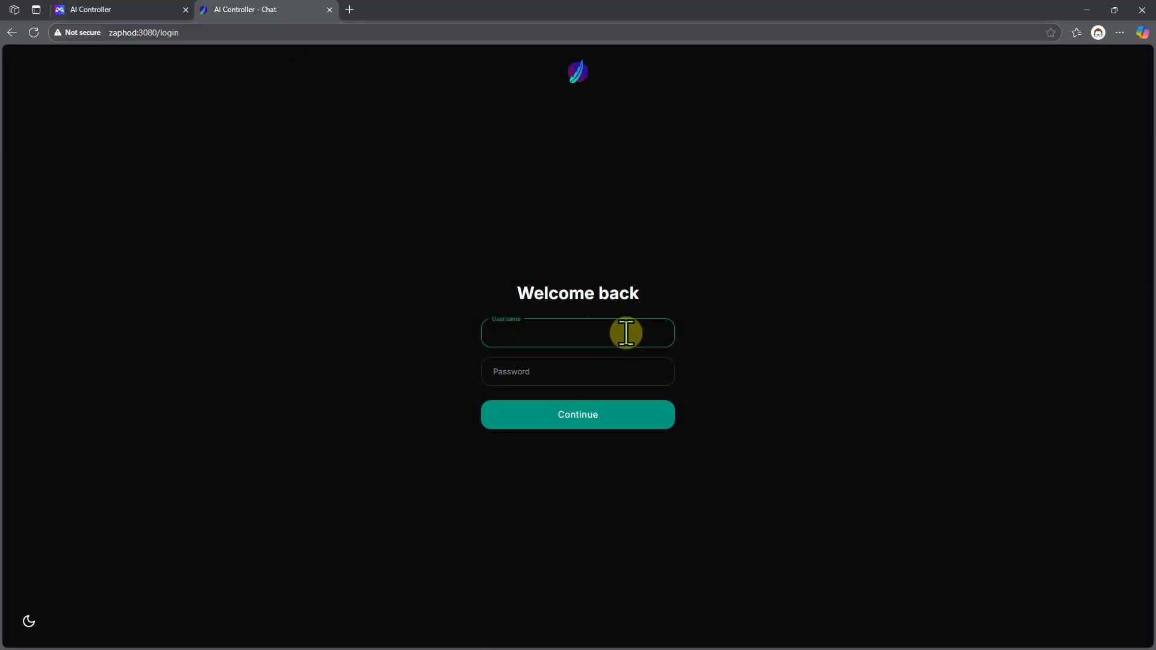
key("Tab")
type("**********")
left_click(634, 415)
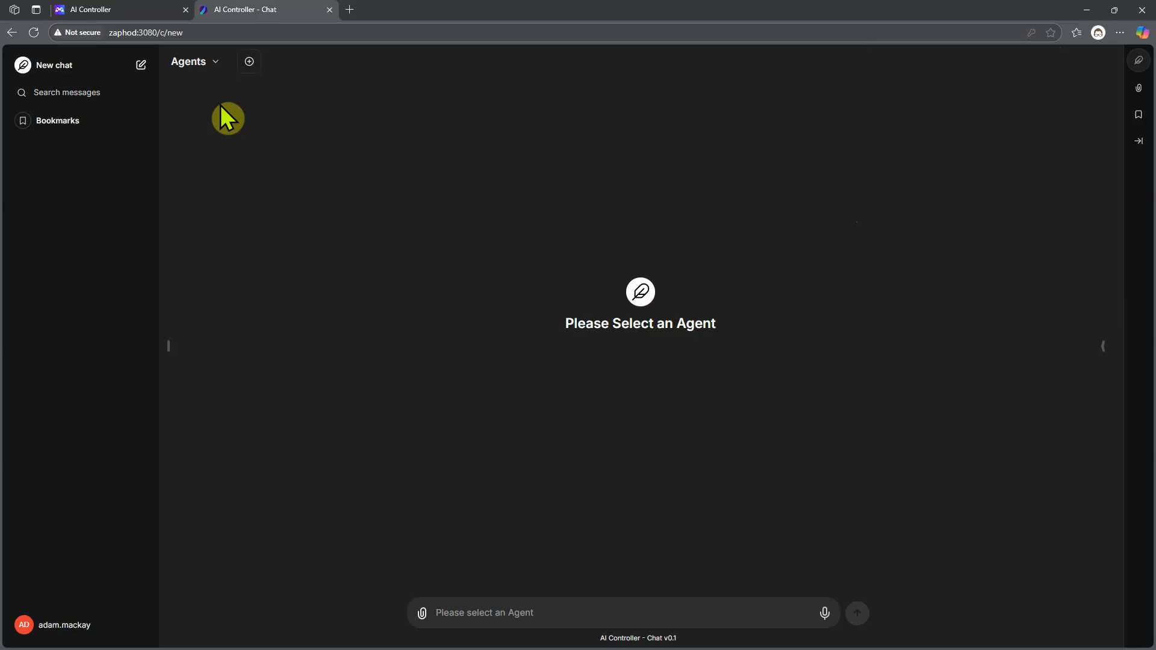
- Save the pasted OpenAI API key and choose OpenAI with gpt-4.1-mini for the new chat
left_click(202, 63)
mouse_move(217, 107)
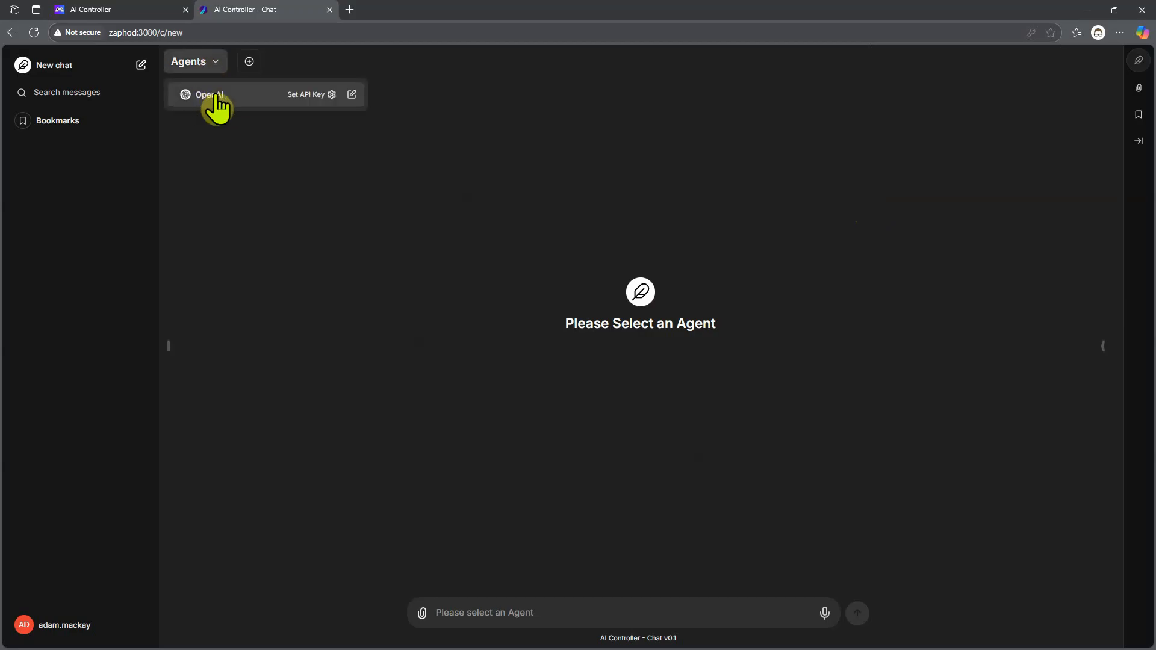
left_click(289, 95)
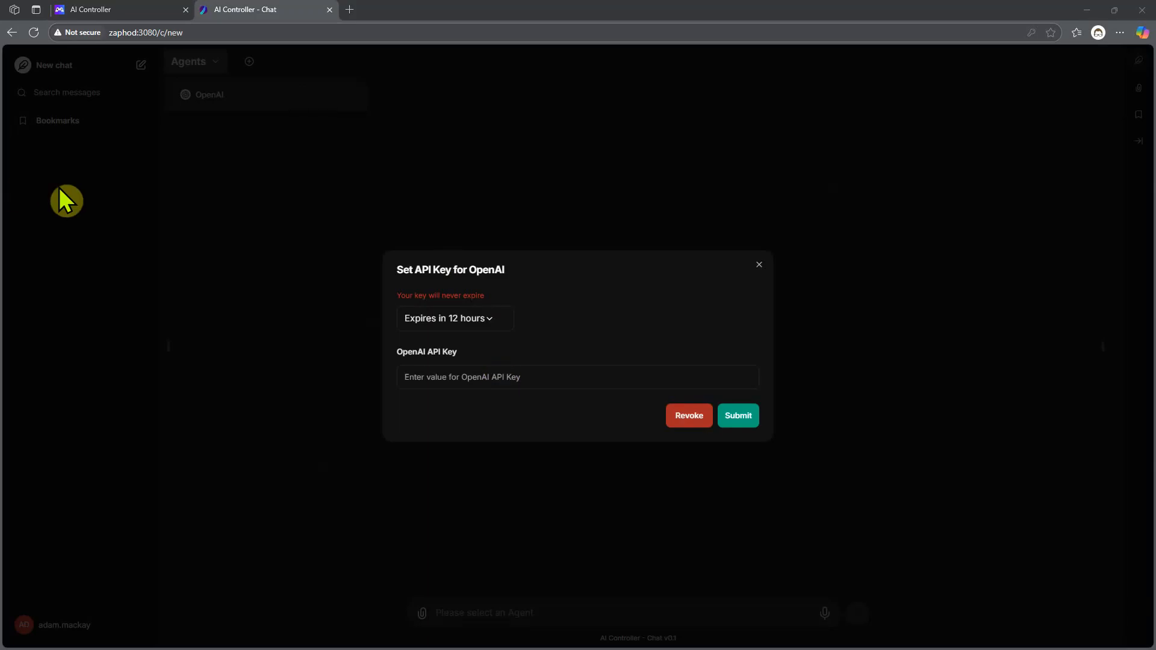
left_click(445, 377)
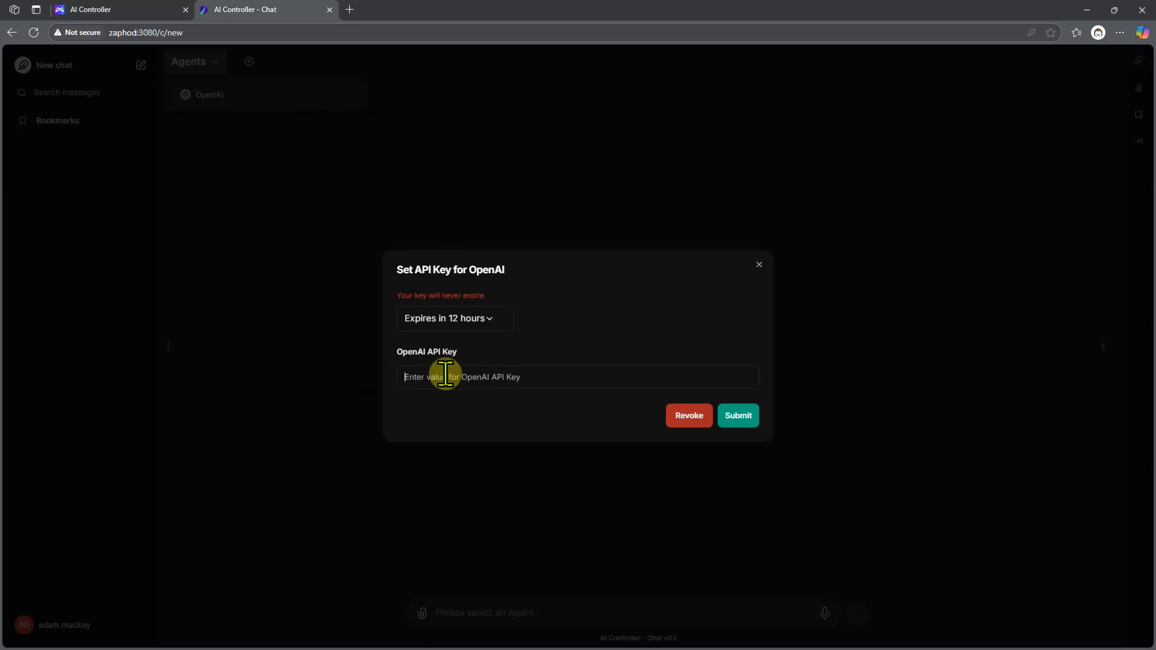
key("ctrl+v")
left_click(740, 415)
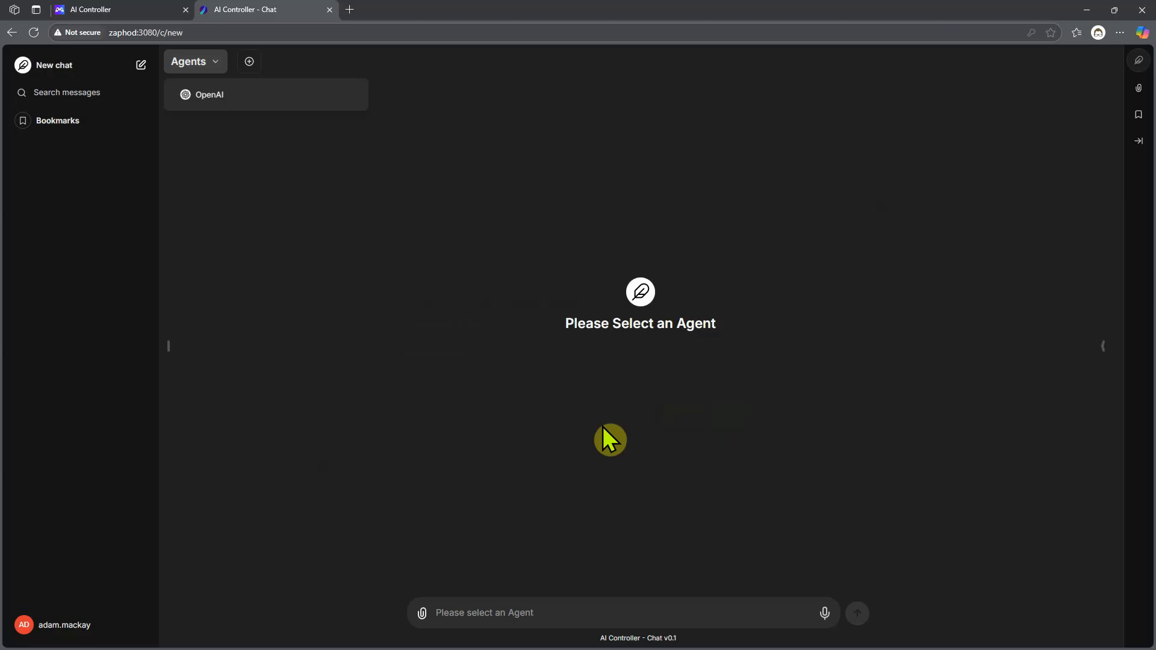
left_click(226, 106)
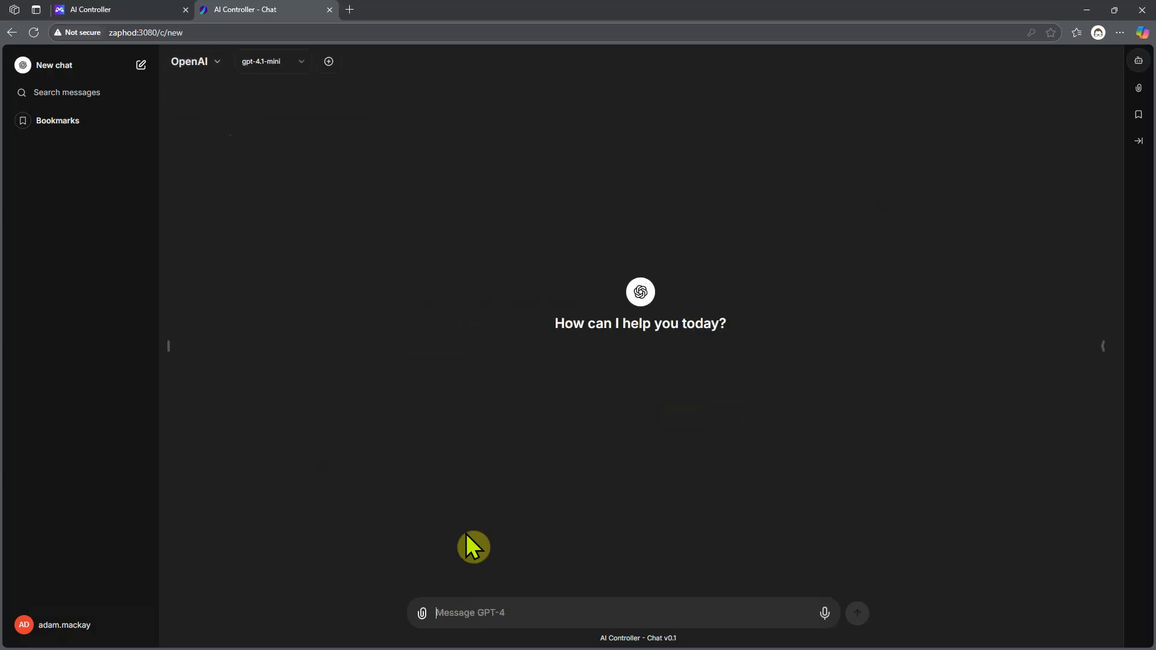
- Send 'hello from librechat' to gpt-4.1-mini, then return to the AI Controller tab
left_click(509, 607)
type("hell")
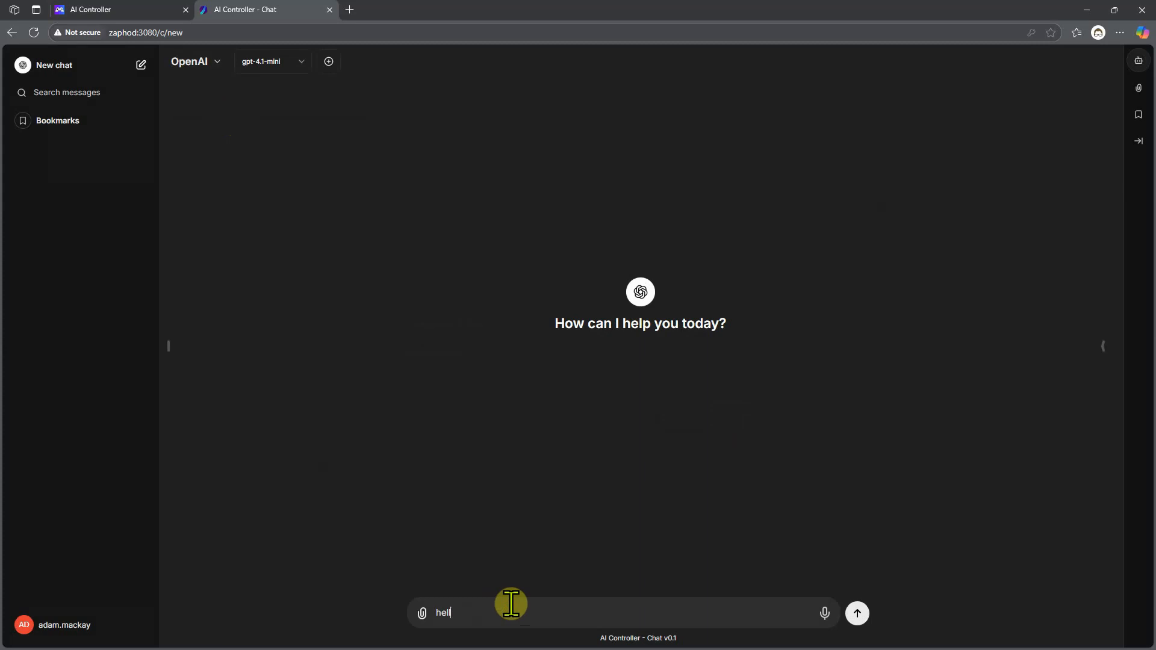
type("o from librechat")
left_click(858, 614)
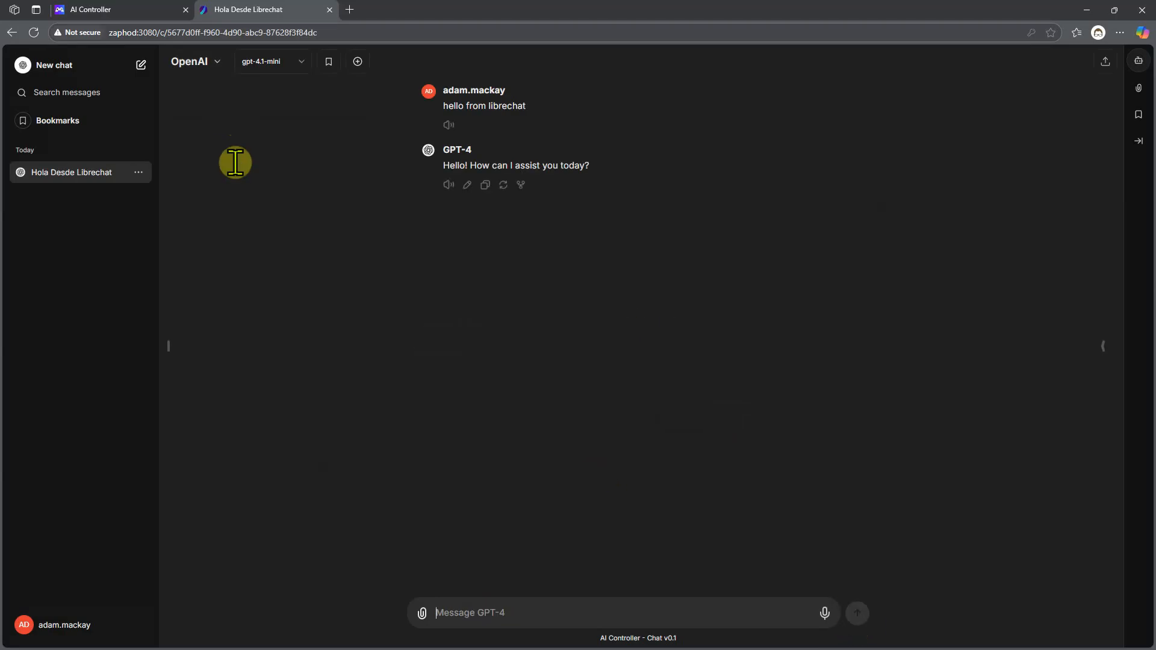
left_click(141, 12)
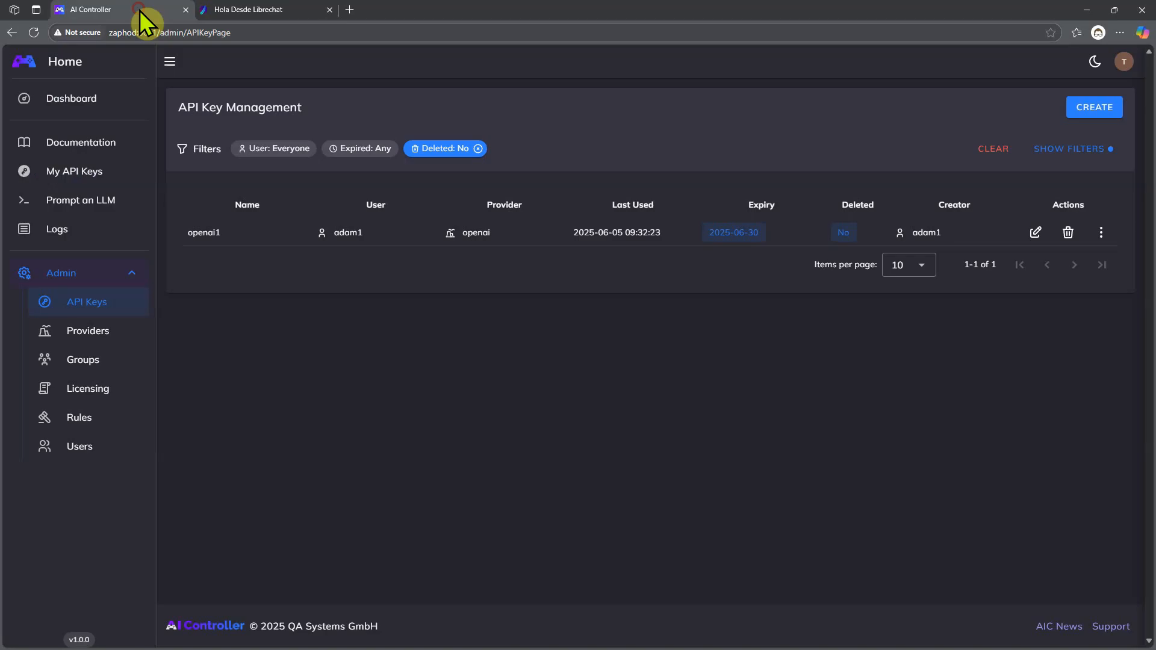
- Locate the LibreChat request in the previous log page and CACHE tab, then view the Dashboard's 6 requests
left_click(95, 236)
left_click(1054, 457)
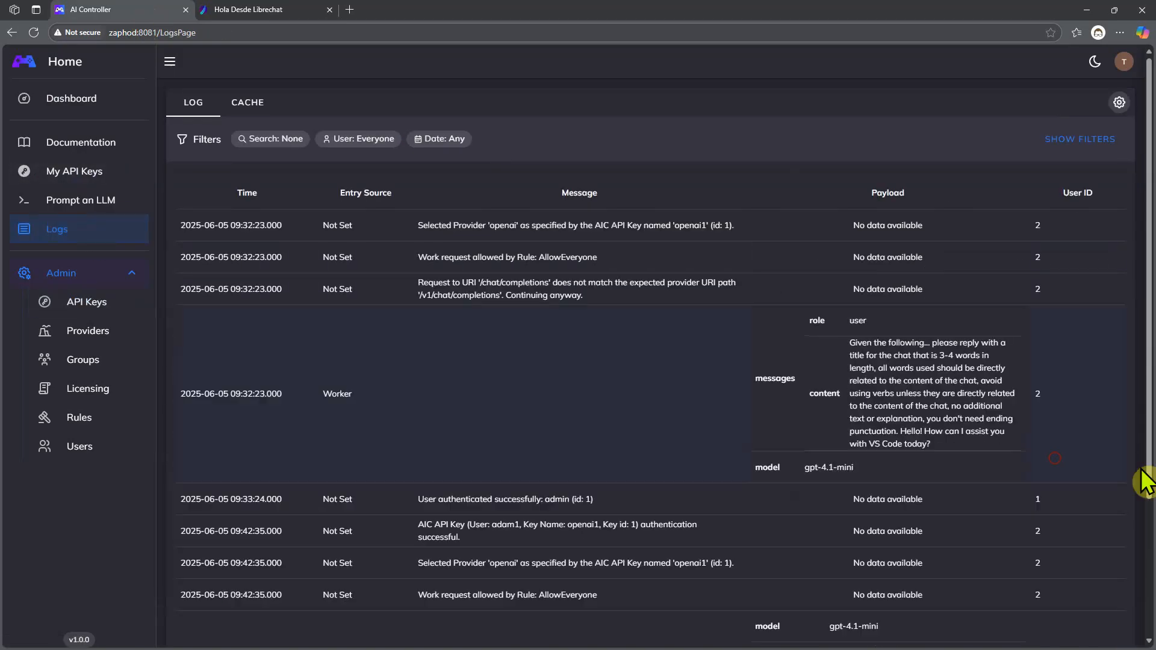
scroll(1024, 482, "down", 5)
left_click_drag(972, 537, 896, 537)
left_click_drag(1150, 295, 1149, 175)
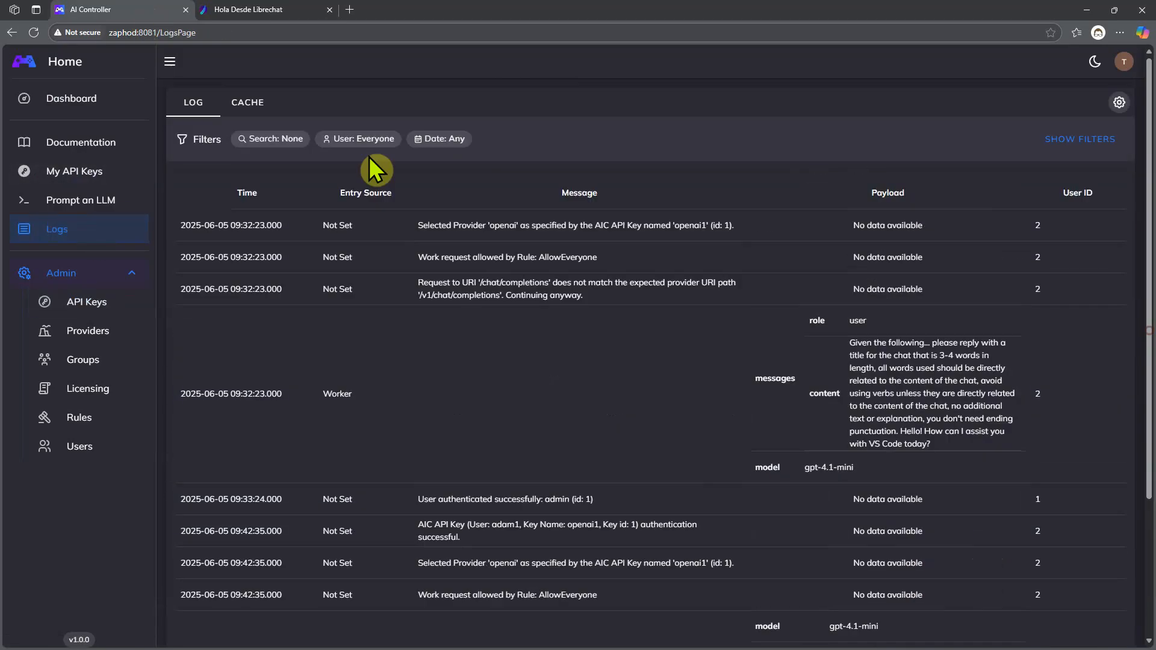
left_click(247, 101)
left_click_drag(1150, 318, 1150, 545)
left_click_drag(511, 420, 667, 442)
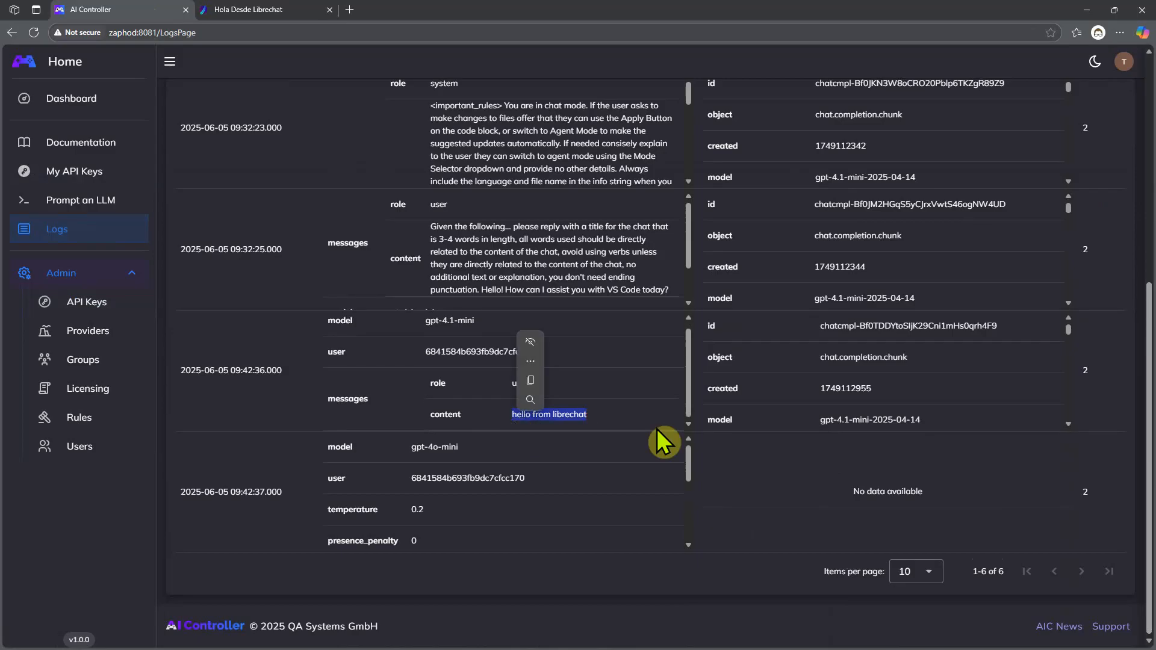
left_click(101, 105)
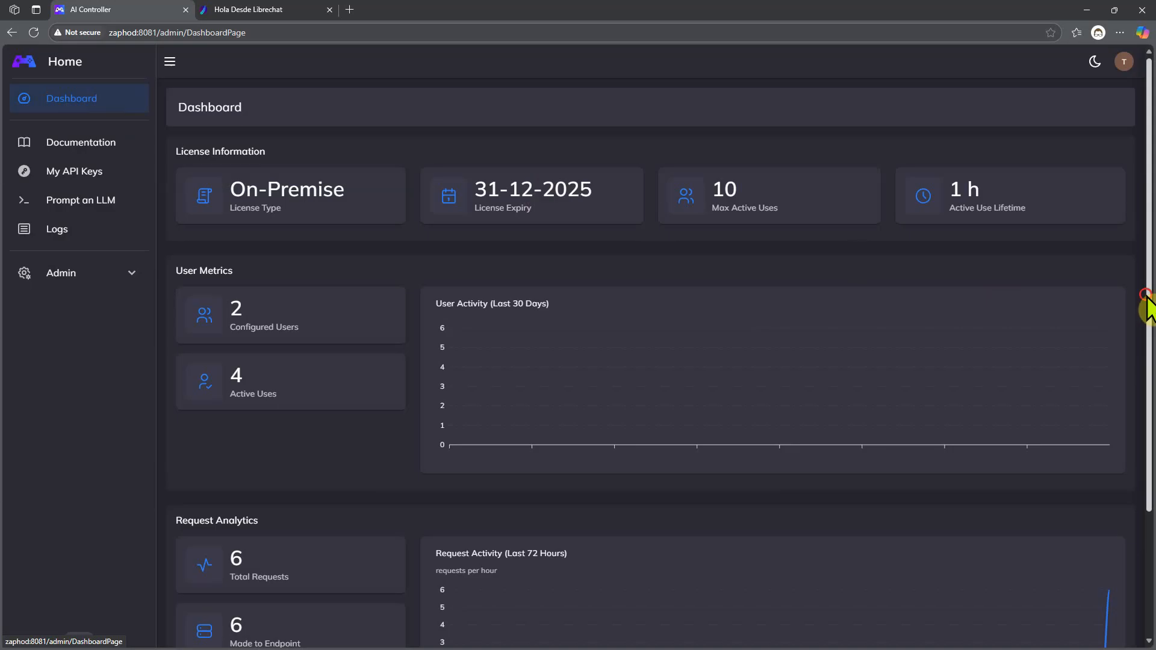
left_click_drag(1146, 305, 1149, 380)
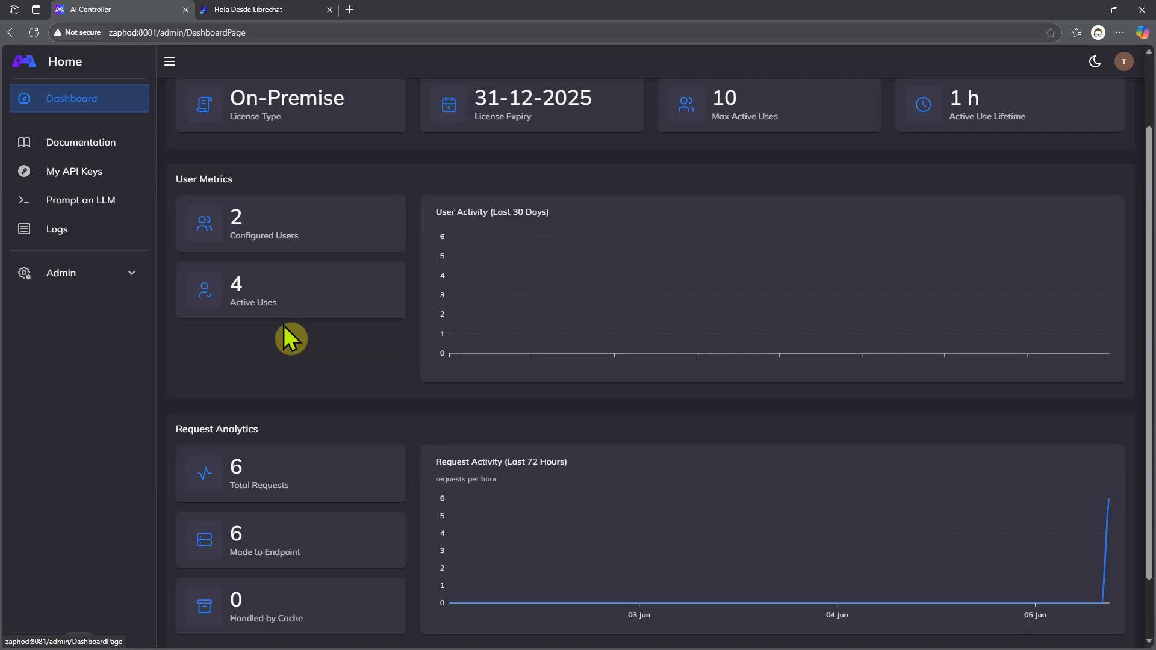
- Browse the LibreChat and Continue.dev client integration guides, then open the REST API Reference
left_click(313, 244)
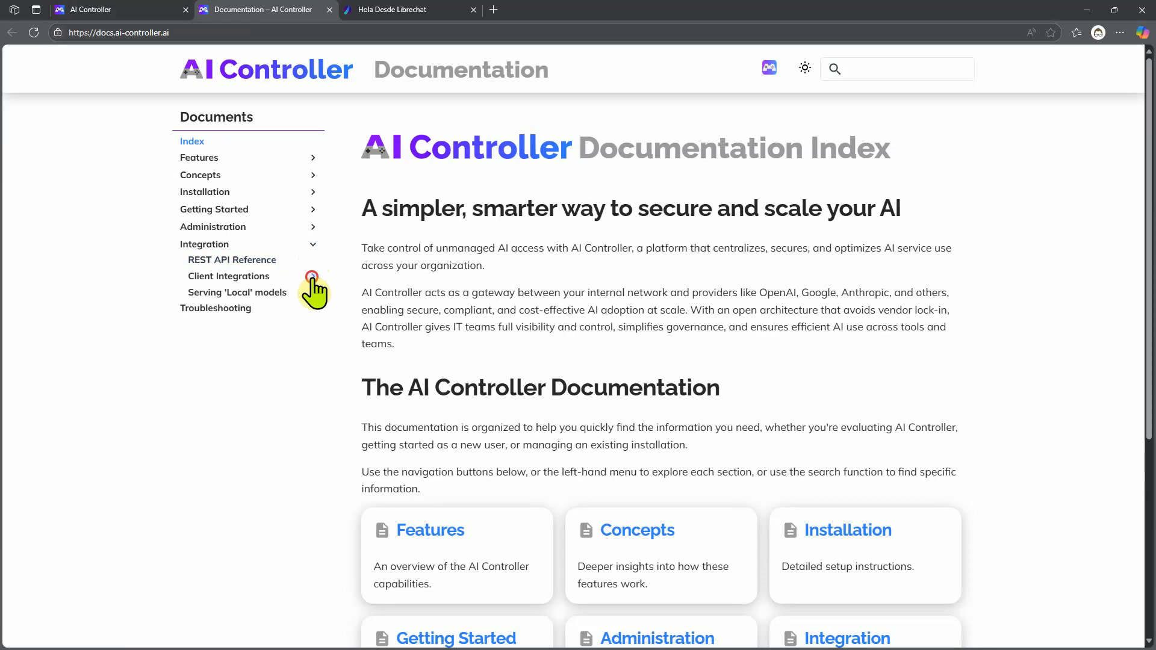
left_click(312, 276)
left_click(272, 295)
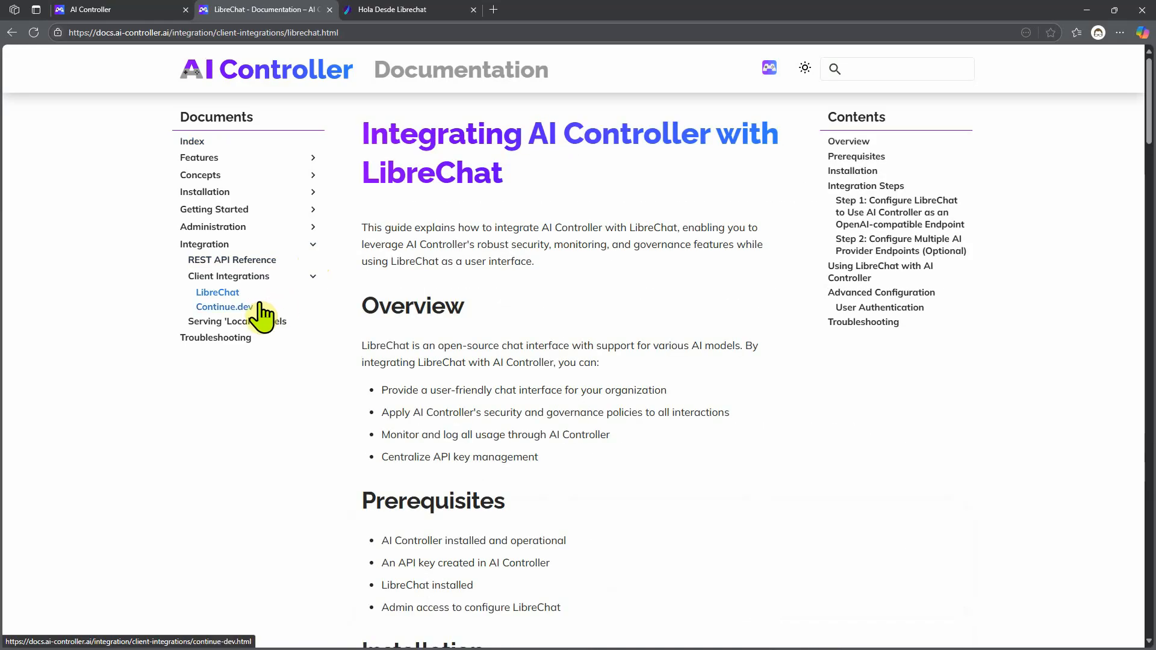
left_click(252, 308)
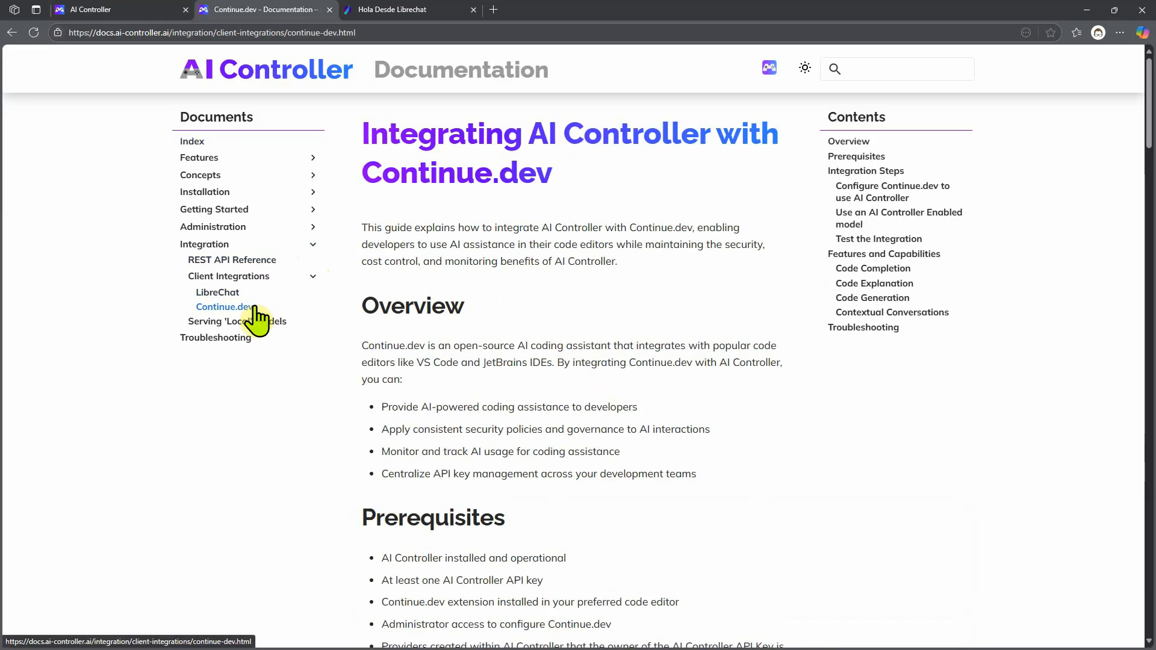
left_click(256, 262)
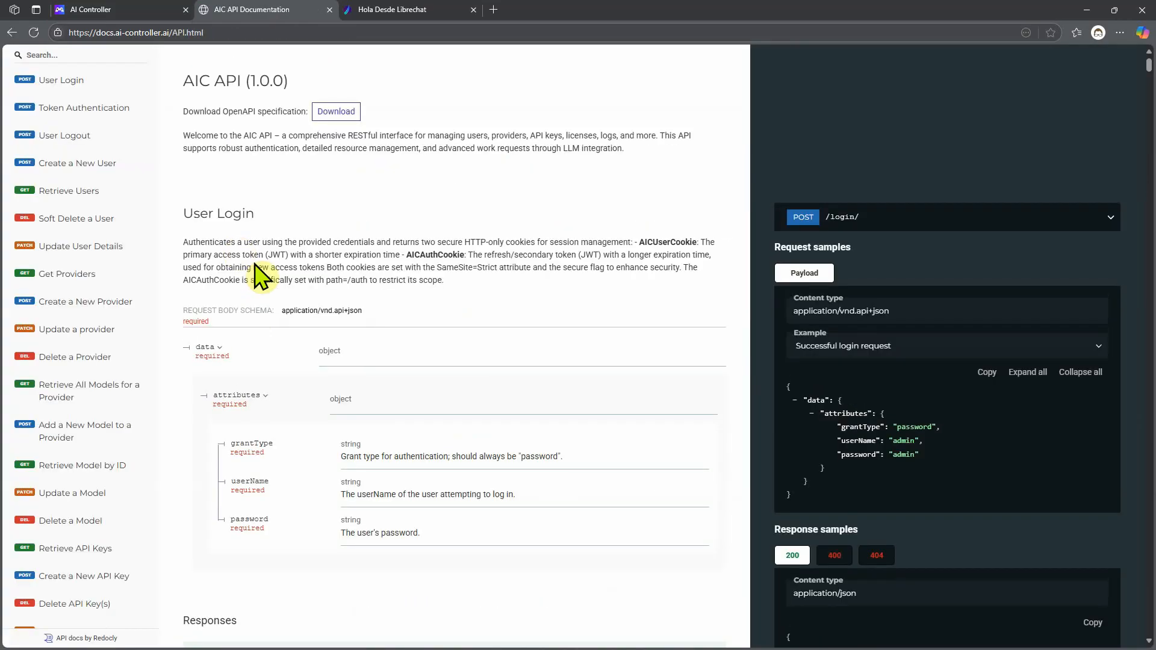
- View the Integration page's JavaScript and cURL examples, then switch back to the AI Controller dashboard
left_click(11, 33)
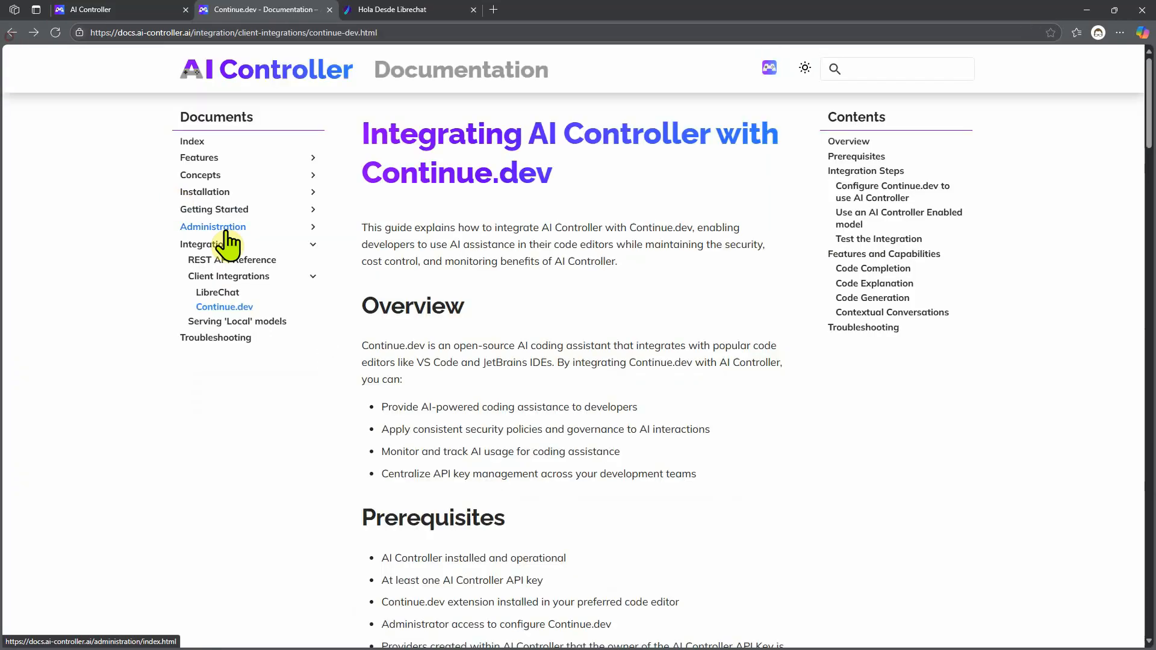
left_click(229, 245)
left_click_drag(1126, 221, 1131, 478)
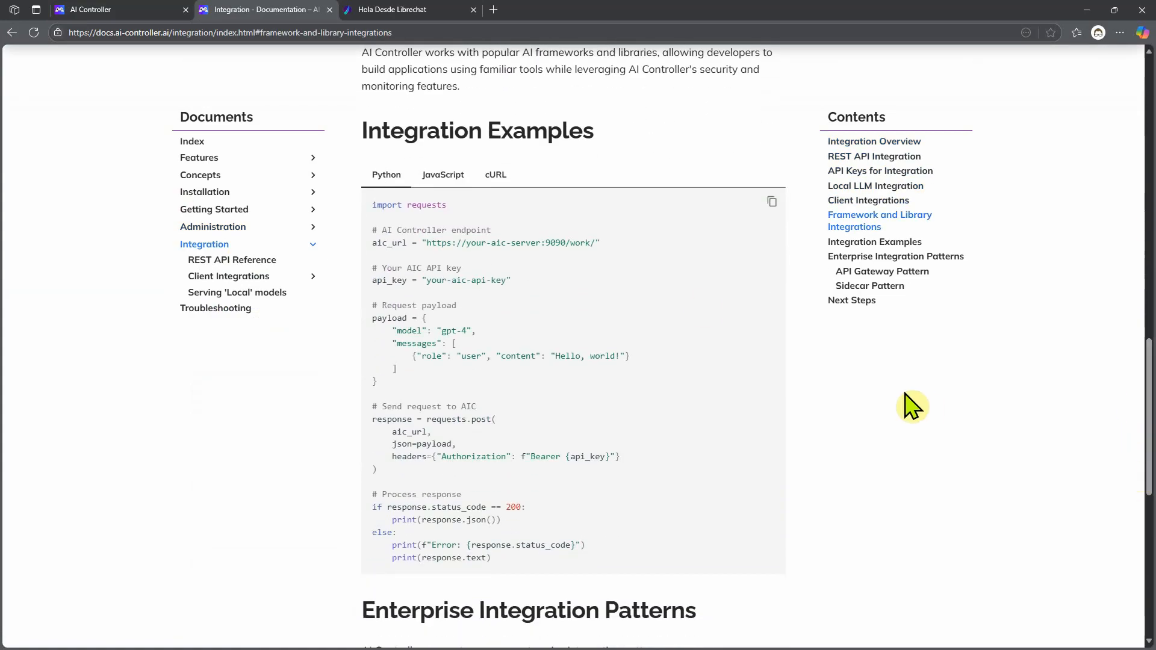
left_click(454, 176)
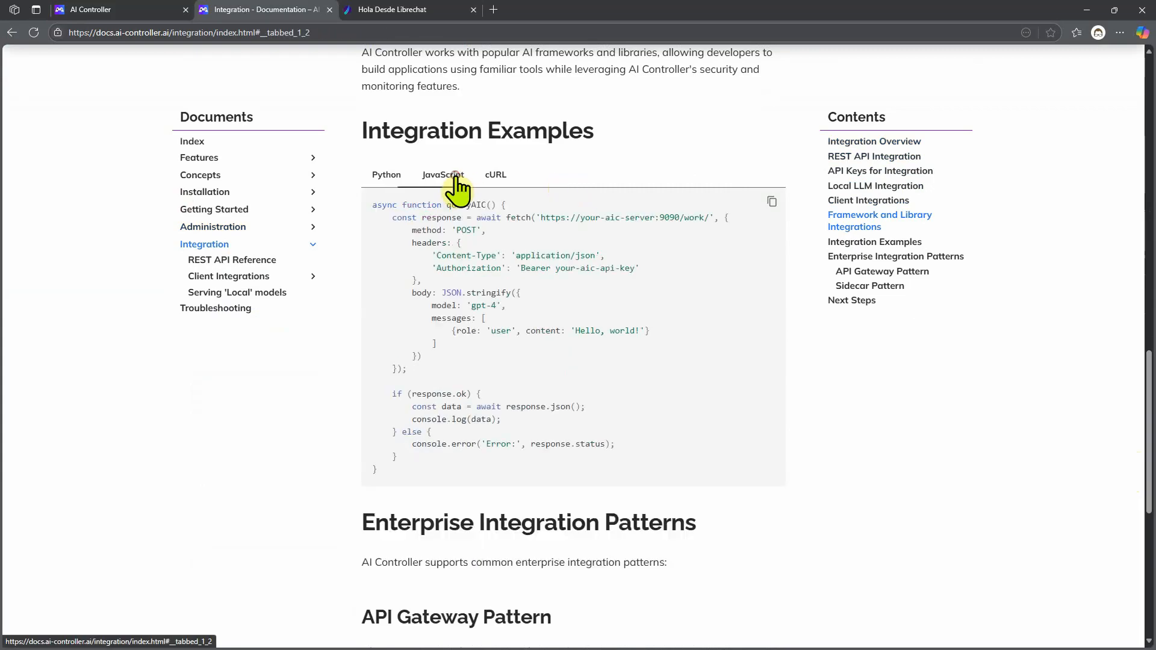
left_click(495, 188)
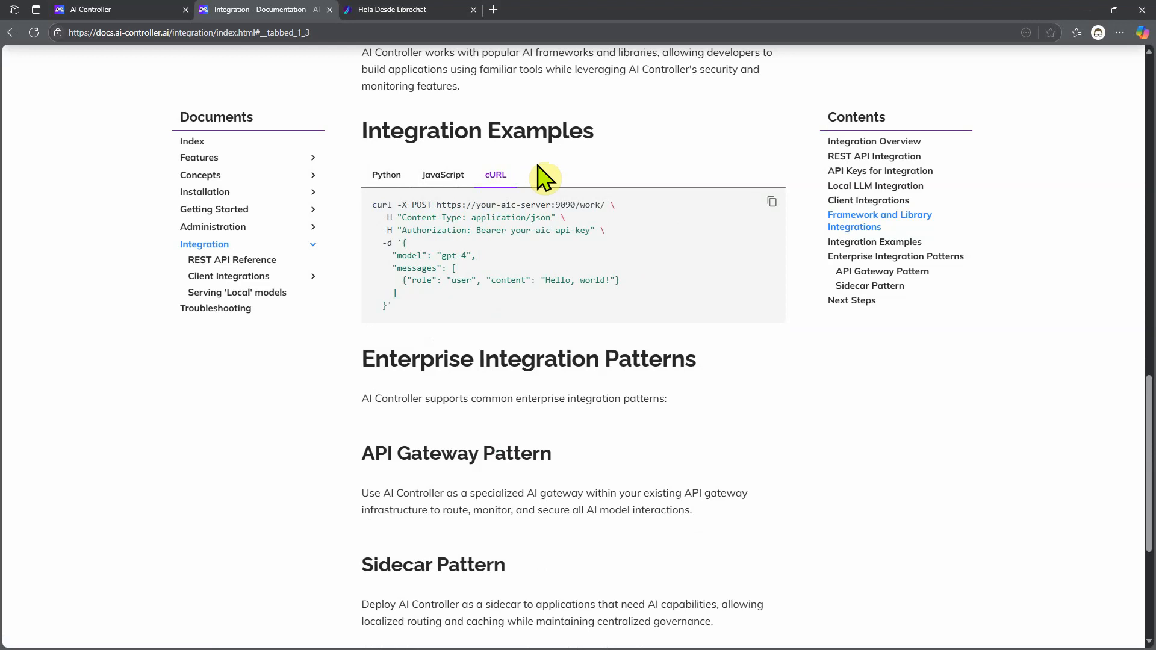
left_click(151, 13)
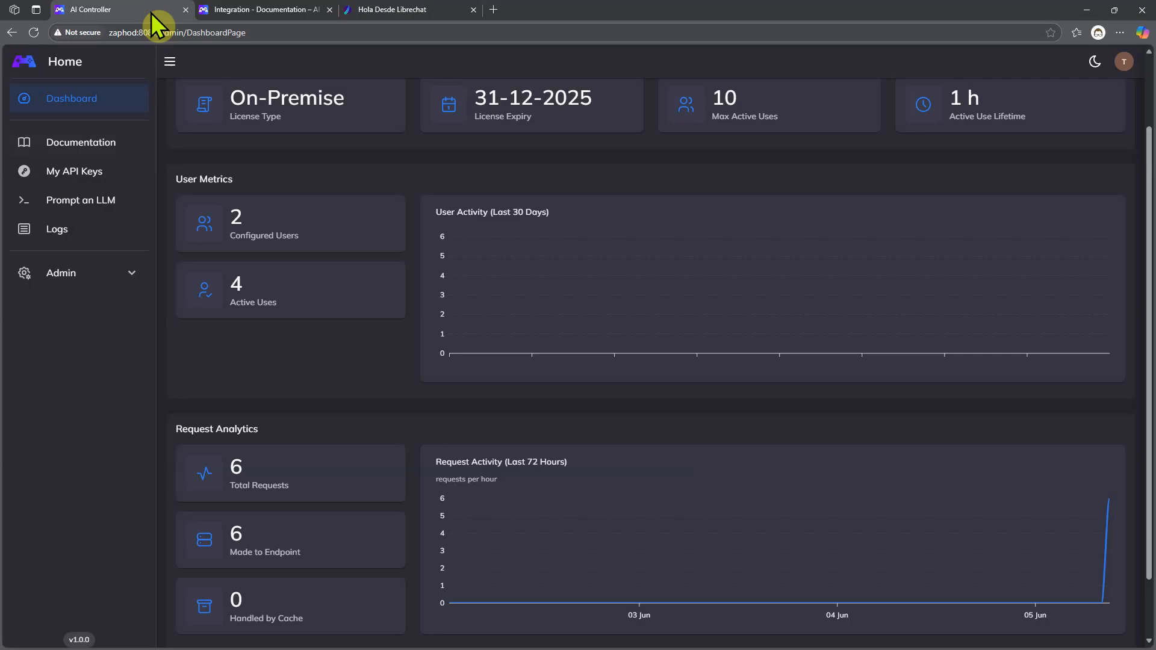